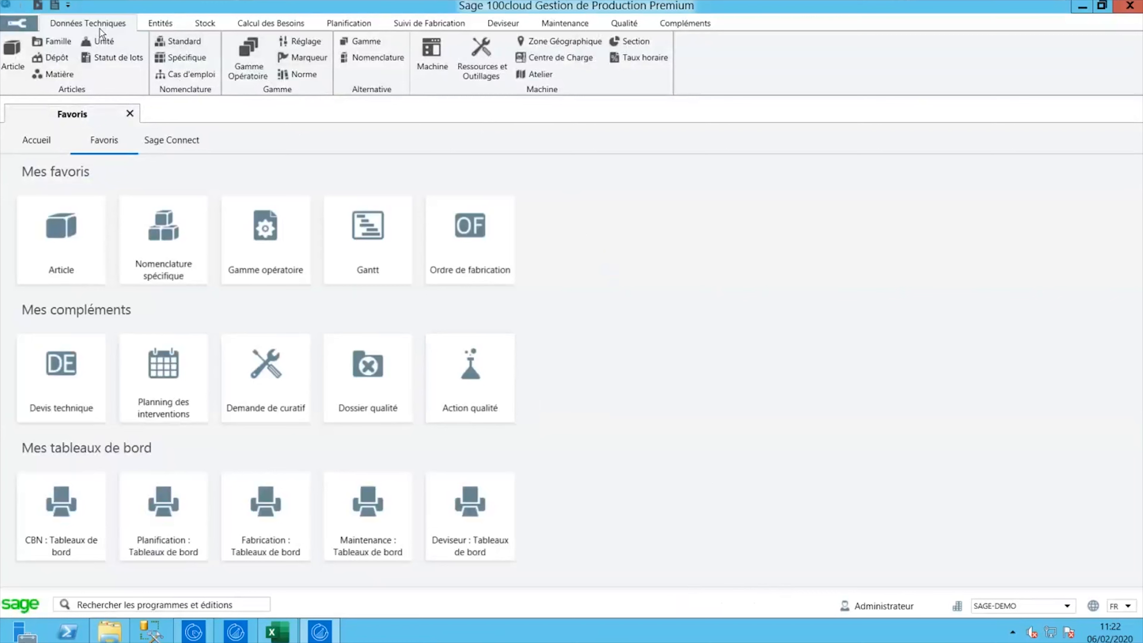
# - Browse the Entités, Stock, Calcul des Besoins, Données Techniques and Planification ribbon tabs
pyautogui.click(160, 24)
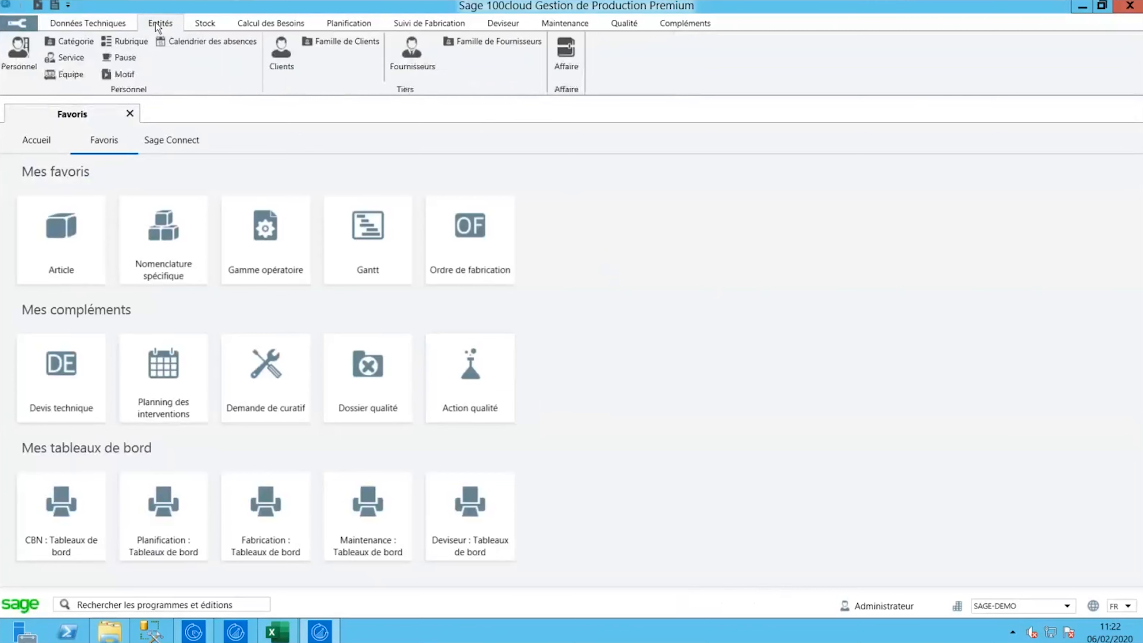
pyautogui.click(199, 24)
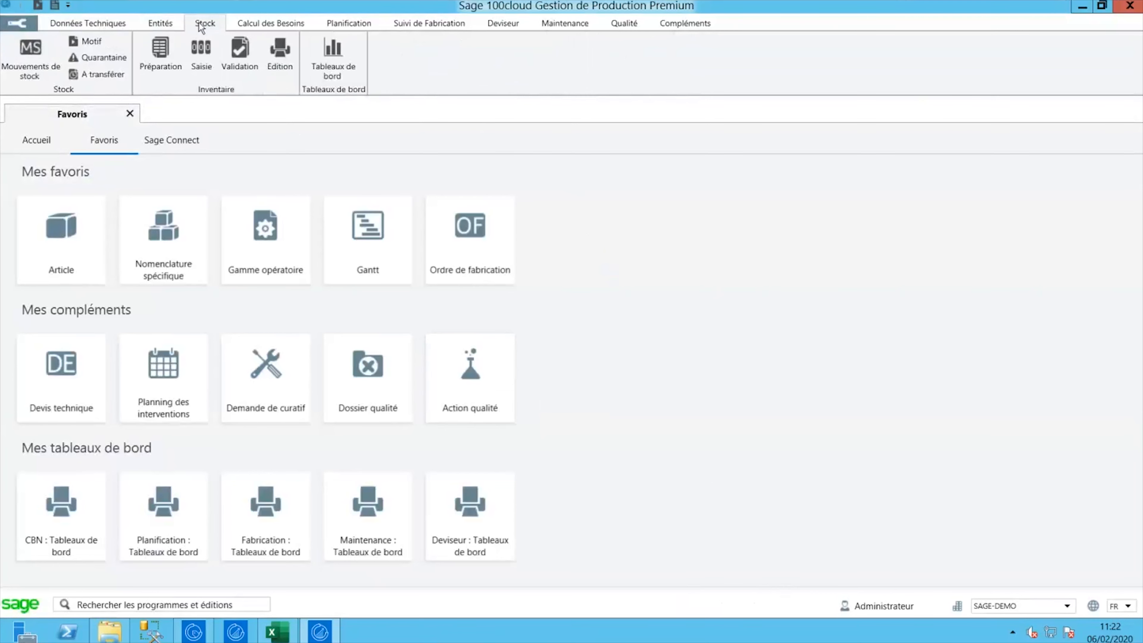
pyautogui.click(244, 24)
pyautogui.click(345, 25)
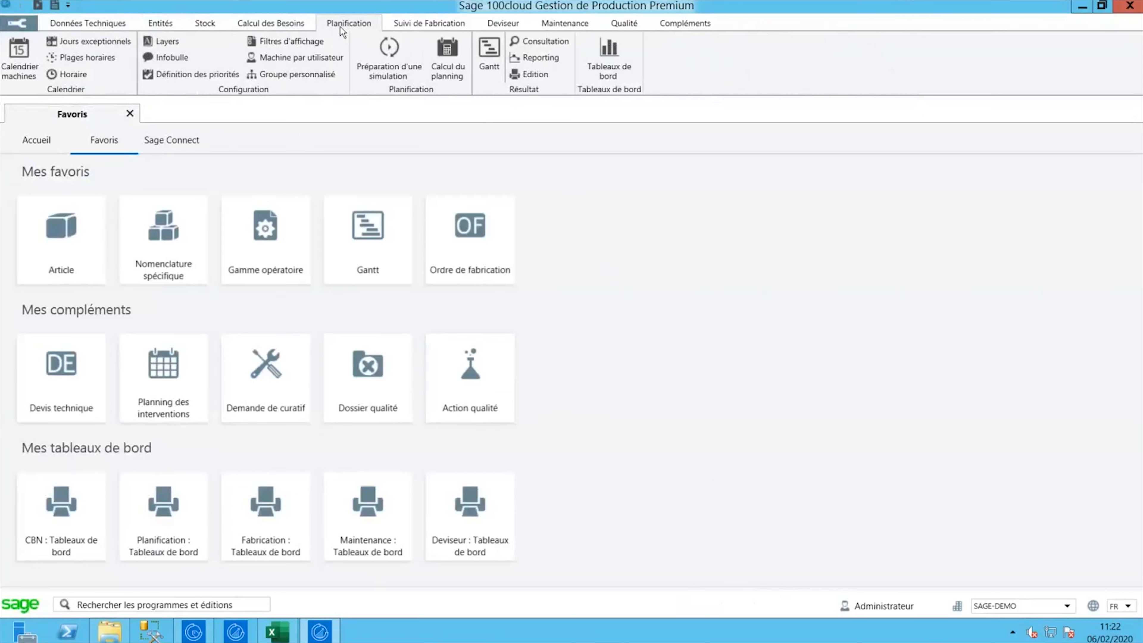
pyautogui.click(101, 26)
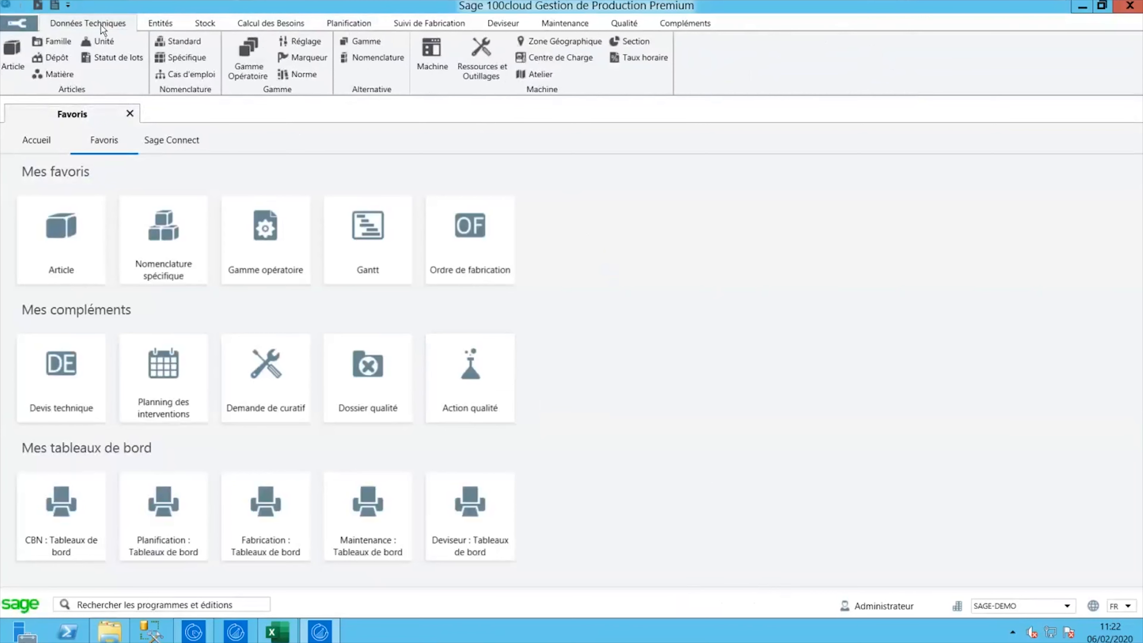
pyautogui.click(153, 26)
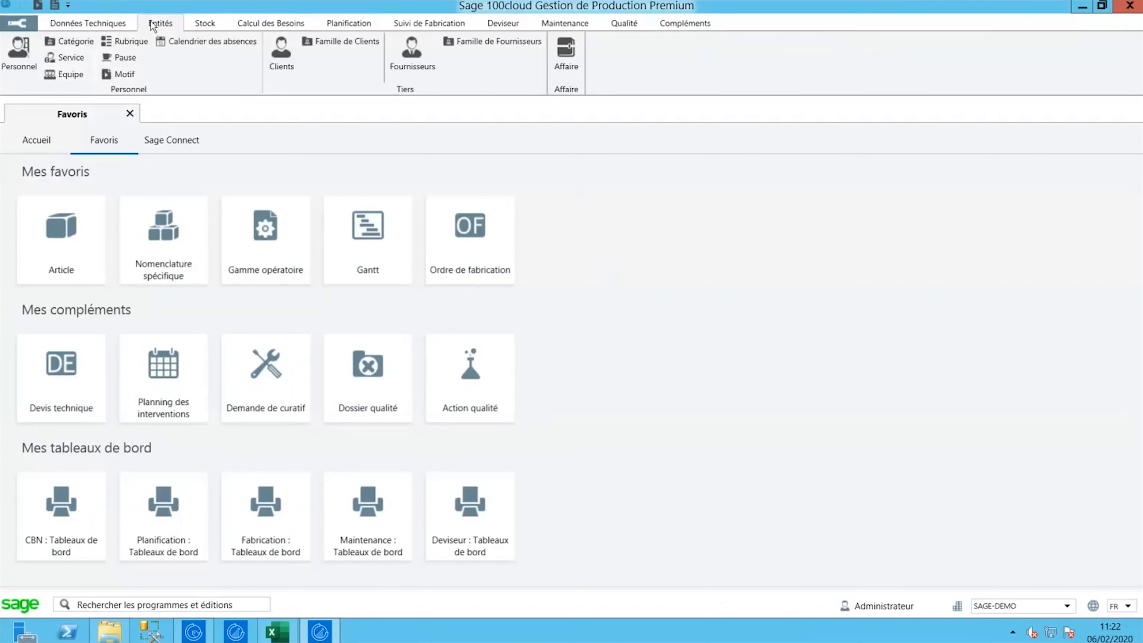
pyautogui.click(201, 25)
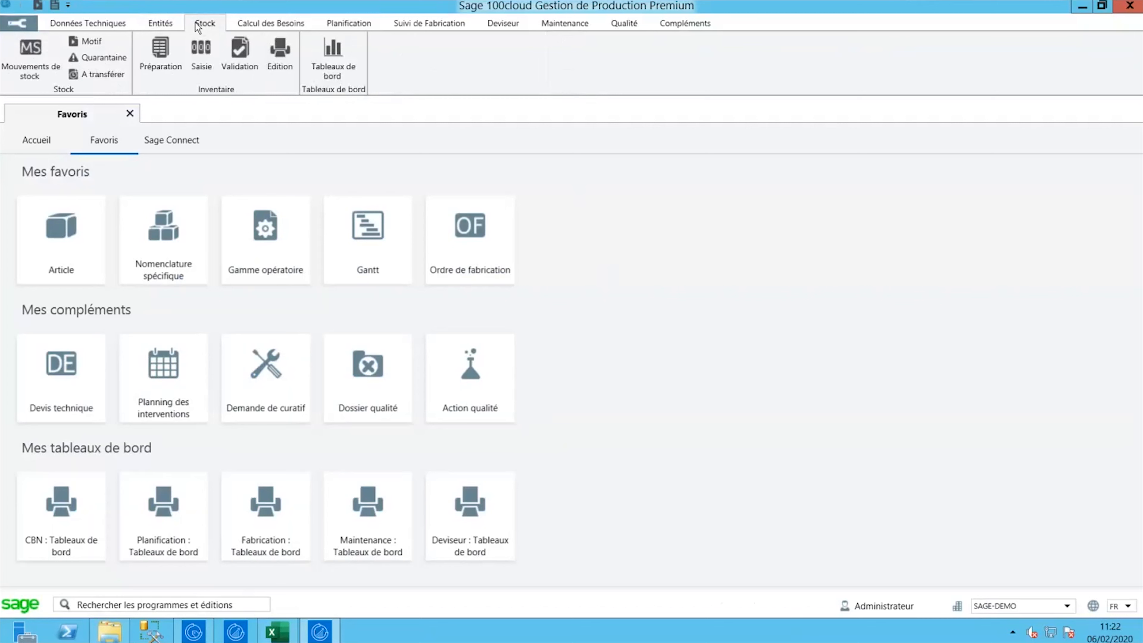
pyautogui.click(102, 26)
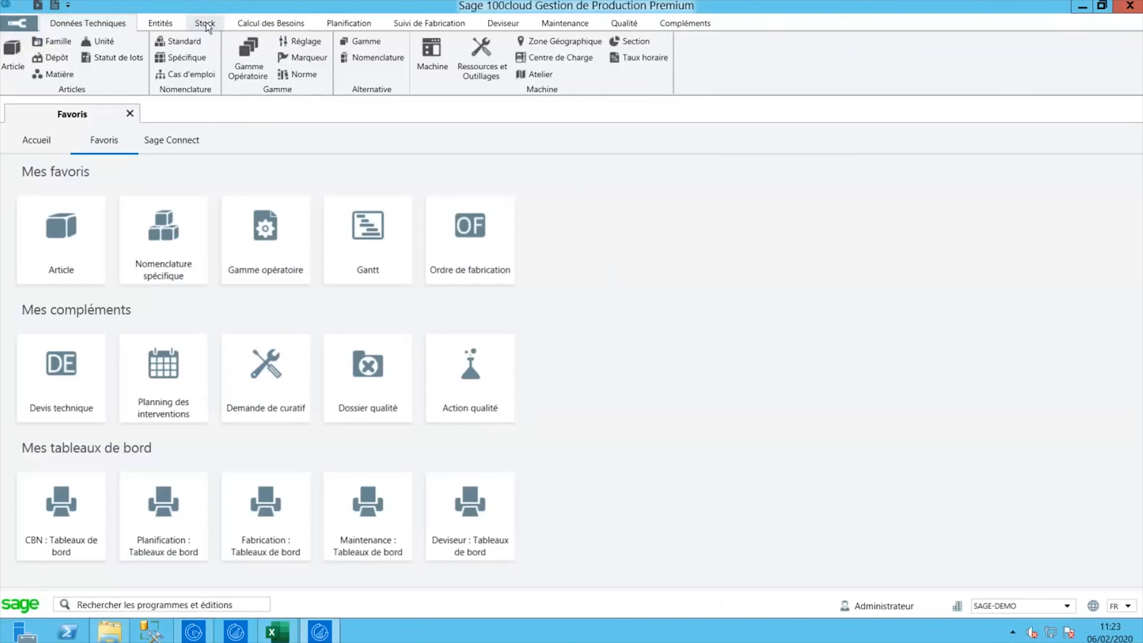
pyautogui.click(270, 23)
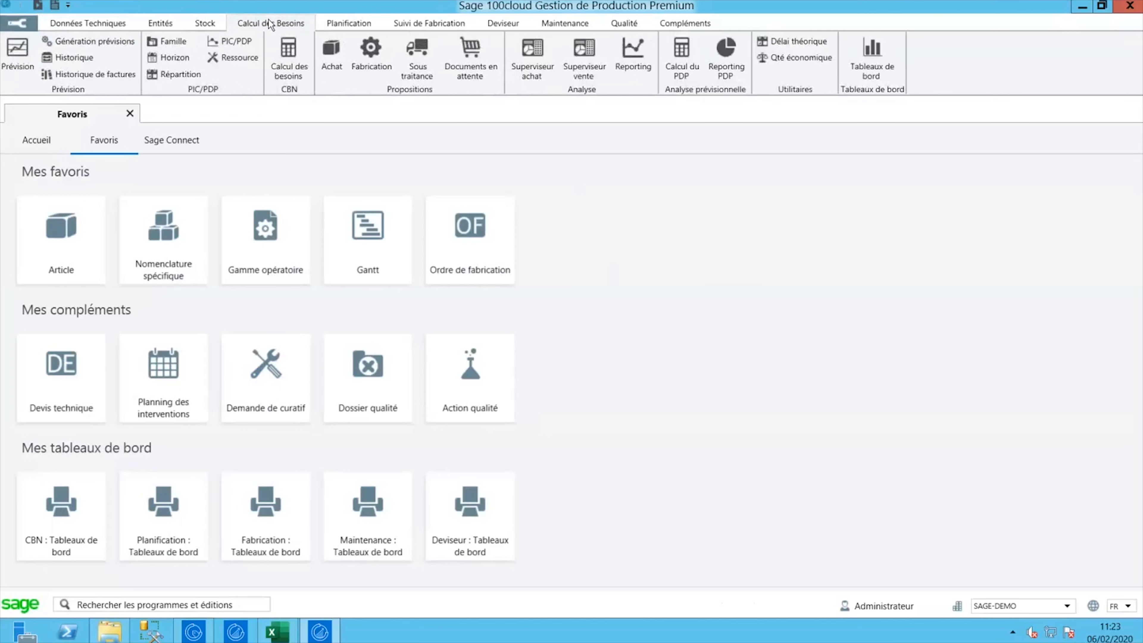
pyautogui.click(329, 25)
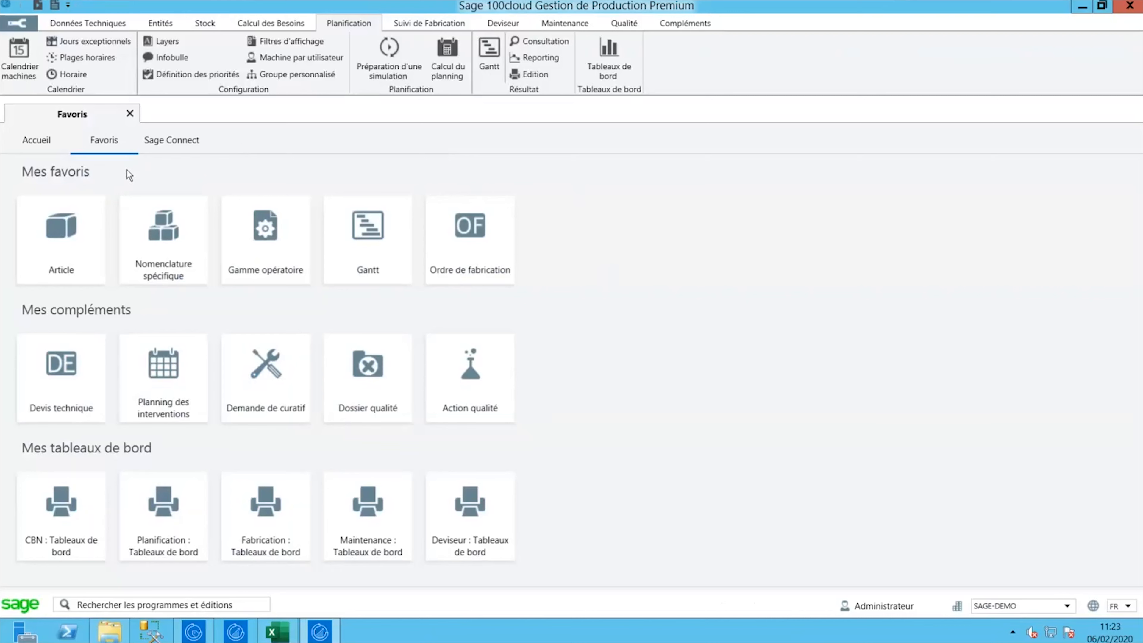
pyautogui.click(50, 143)
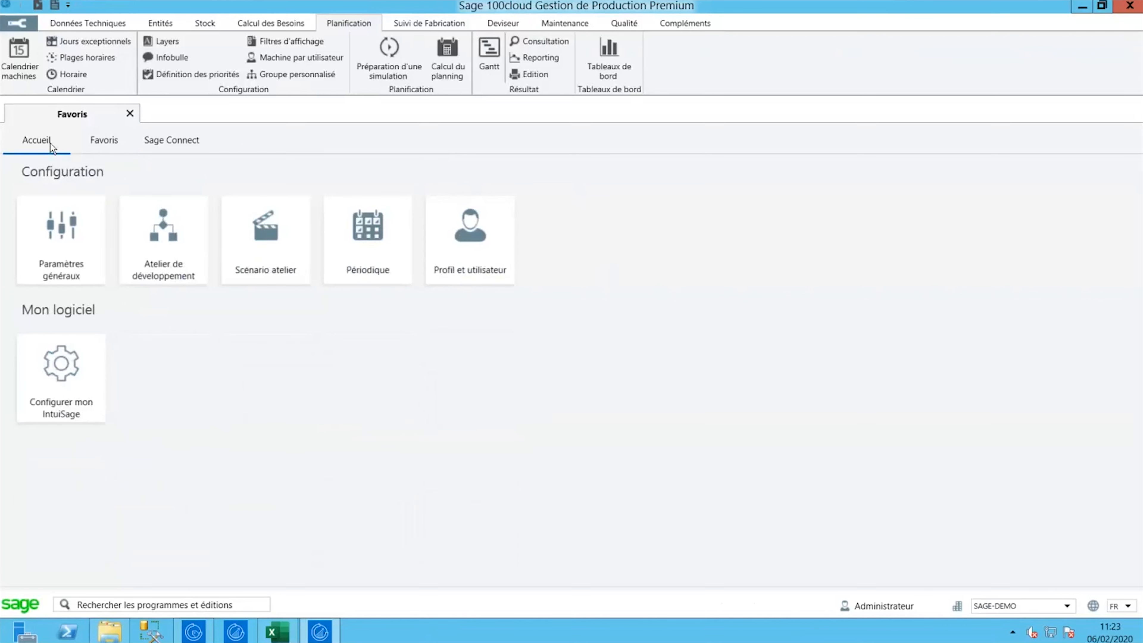
pyautogui.click(94, 142)
pyautogui.click(146, 142)
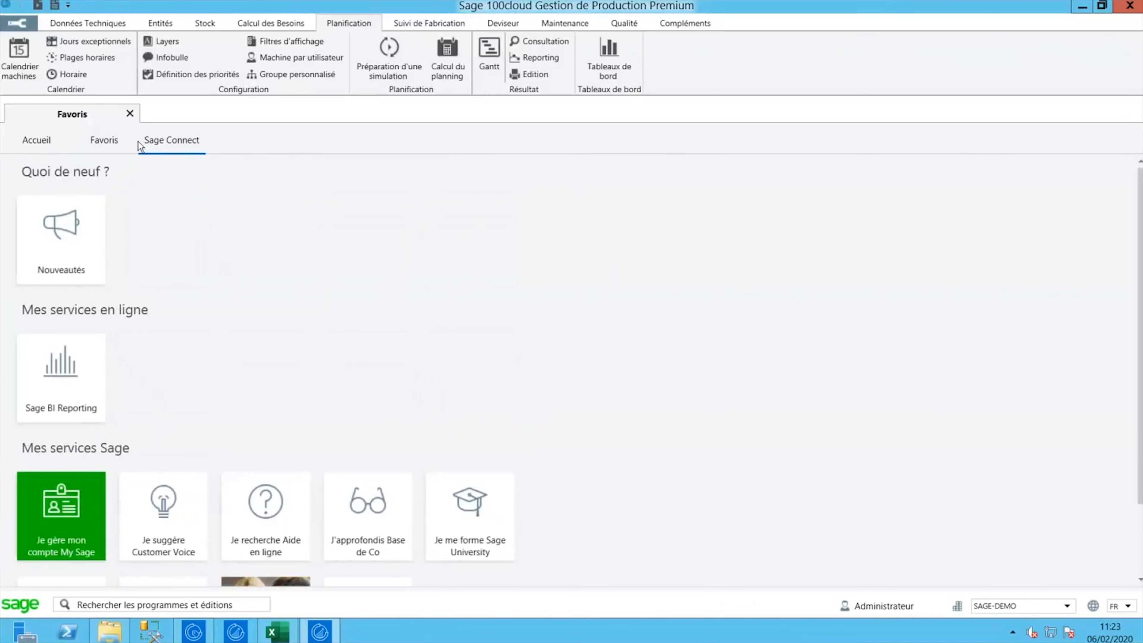
pyautogui.click(110, 141)
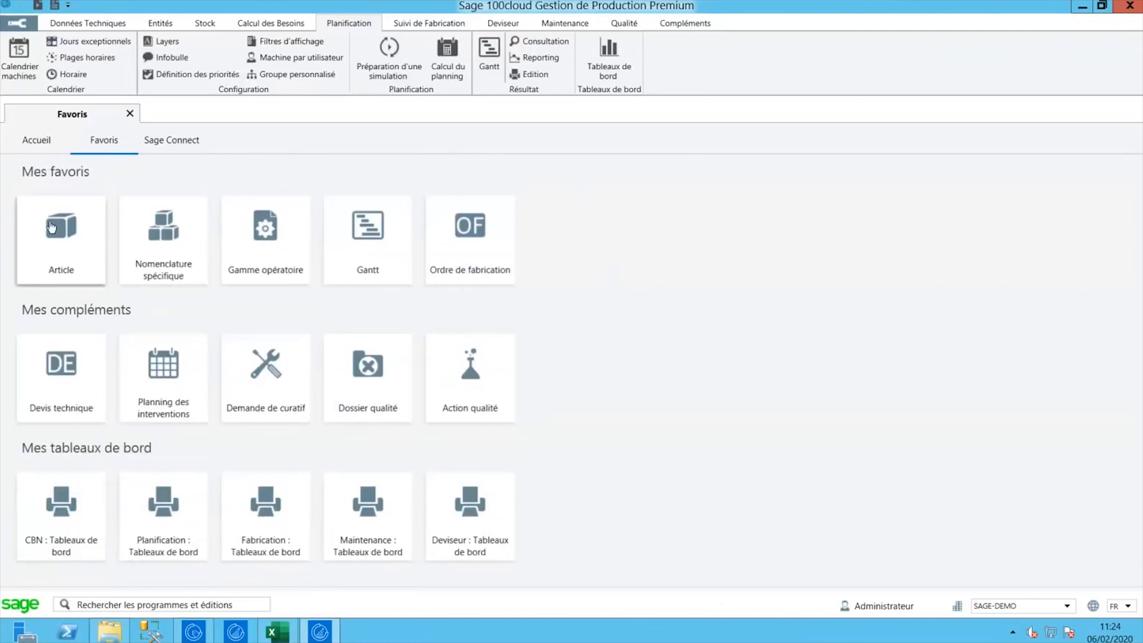
# - Open the Article list and reveal its side panel with statistics for 525 articles
pyautogui.click(53, 247)
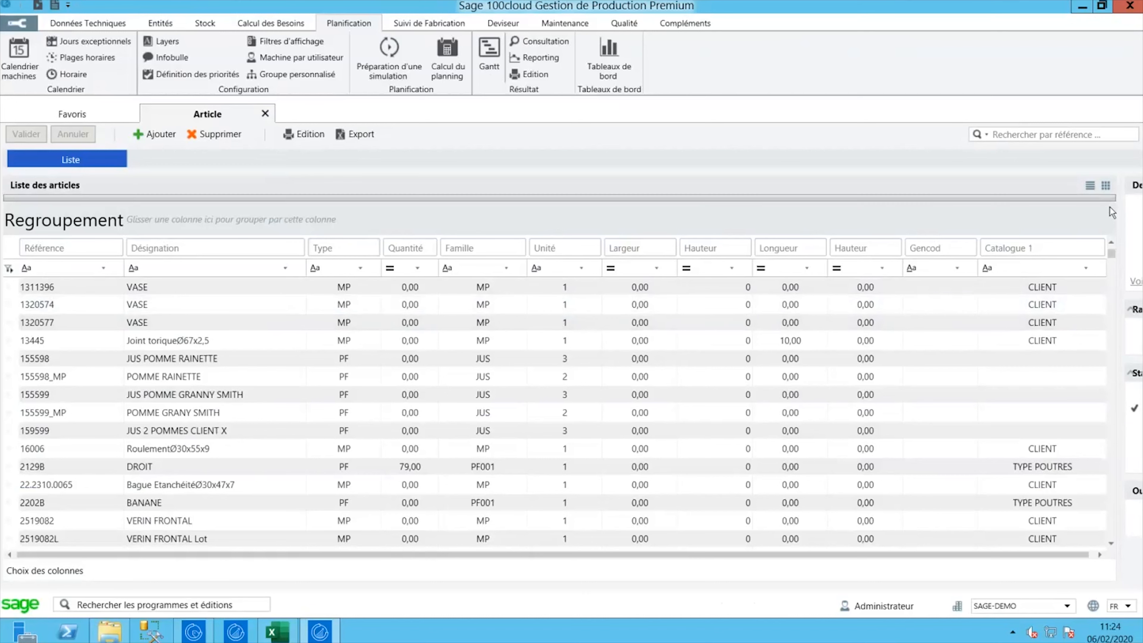
pyautogui.moveTo(1088, 211); pyautogui.dragTo(838, 226)
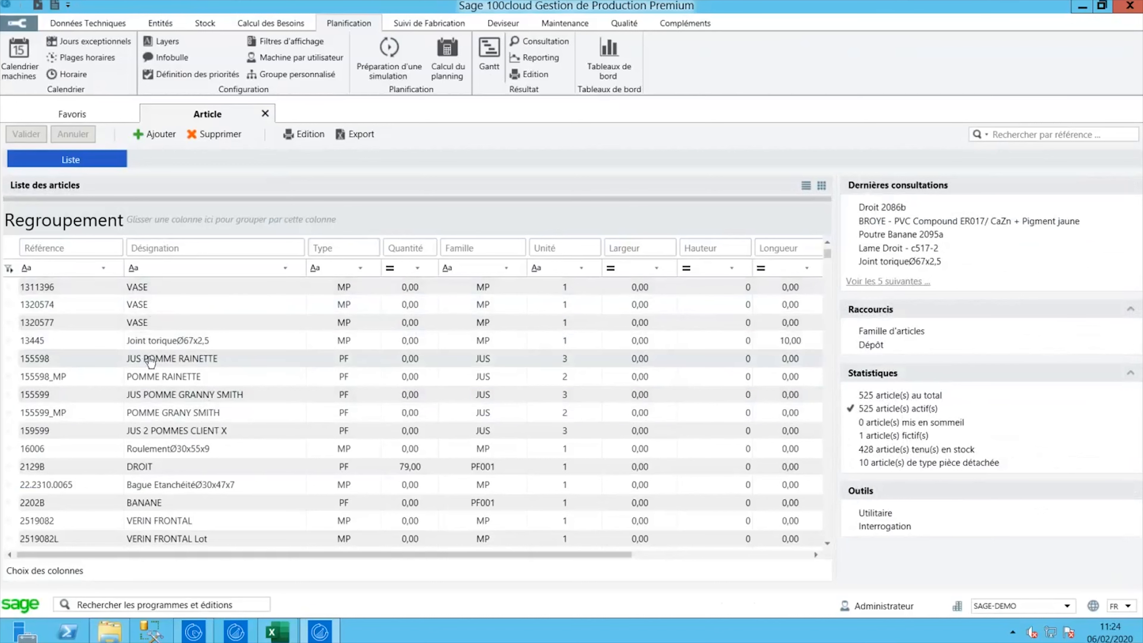
# - Open Structure > Articles in Gestion commerciale, then switch back to Gestion de Production
pyautogui.click(201, 634)
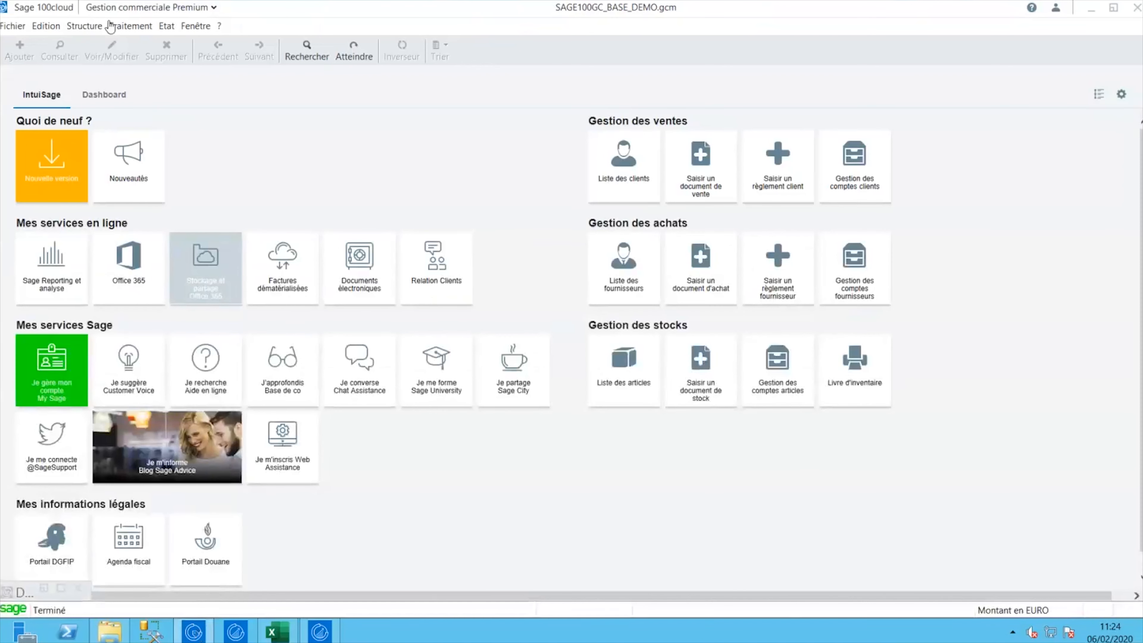
pyautogui.click(87, 26)
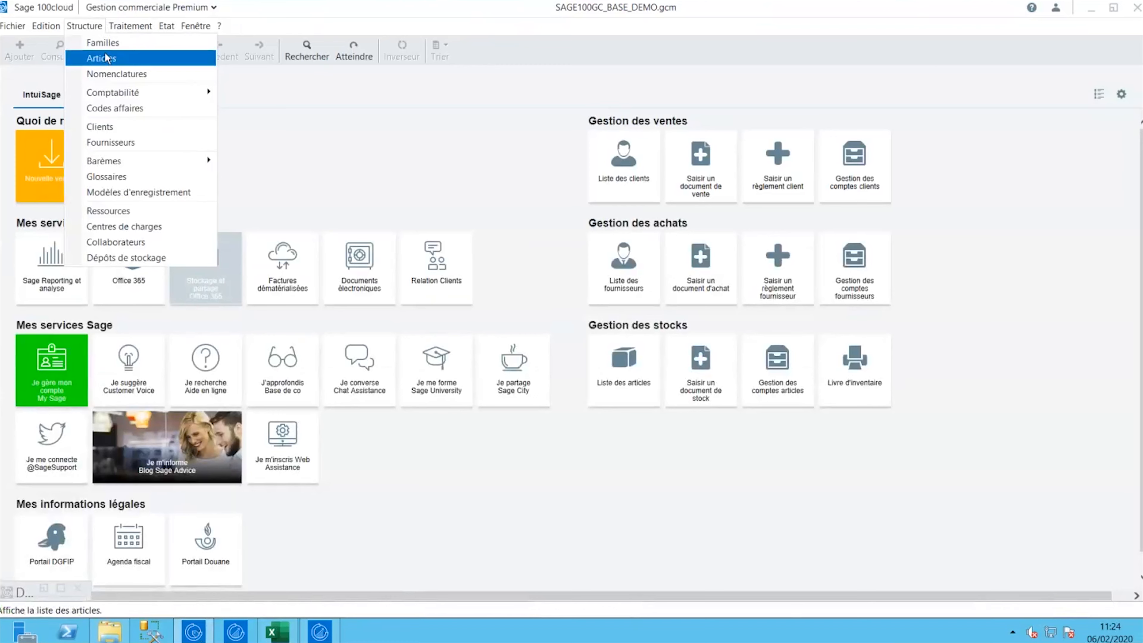
pyautogui.click(102, 58)
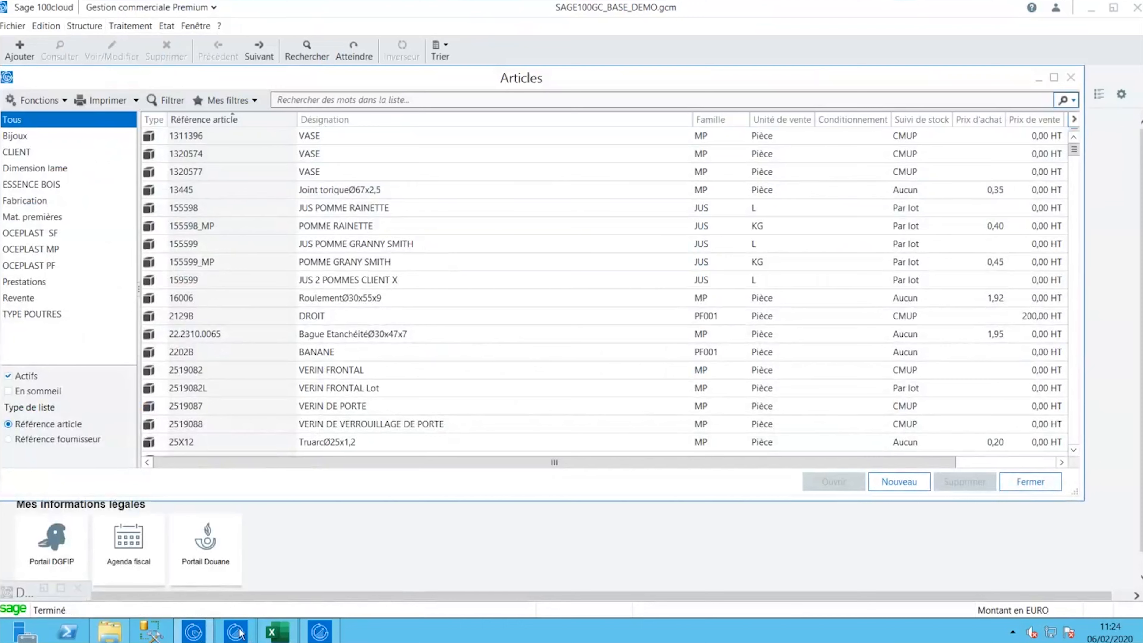
pyautogui.click(319, 631)
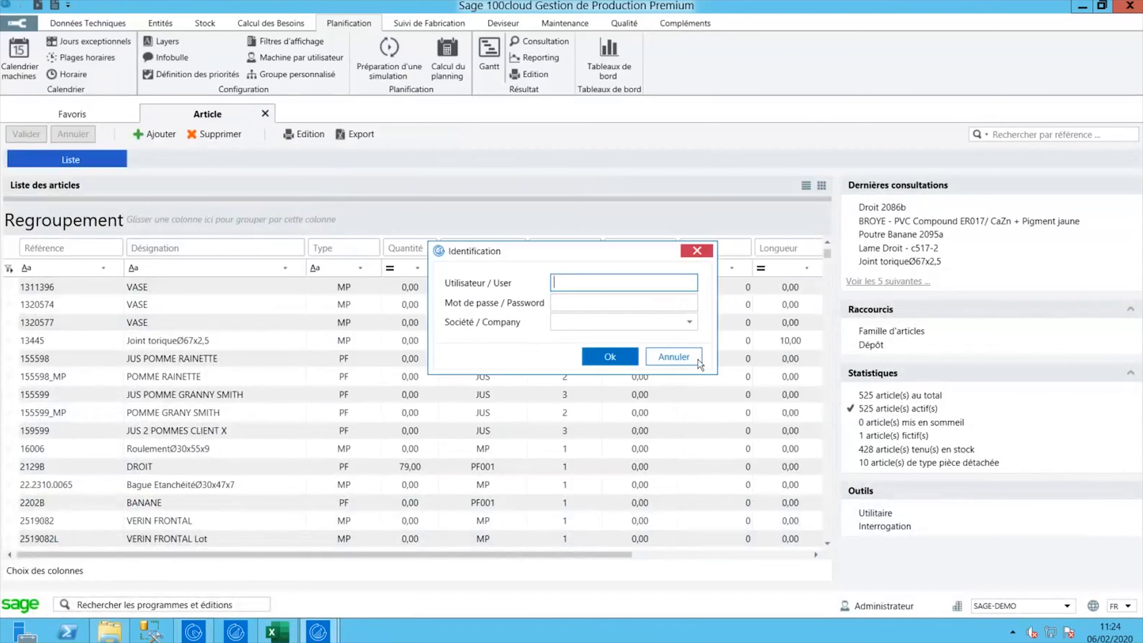
# - Cancel the Identification prompt, widen the article grid, and preview the card layout before restoring the table
pyautogui.click(688, 356)
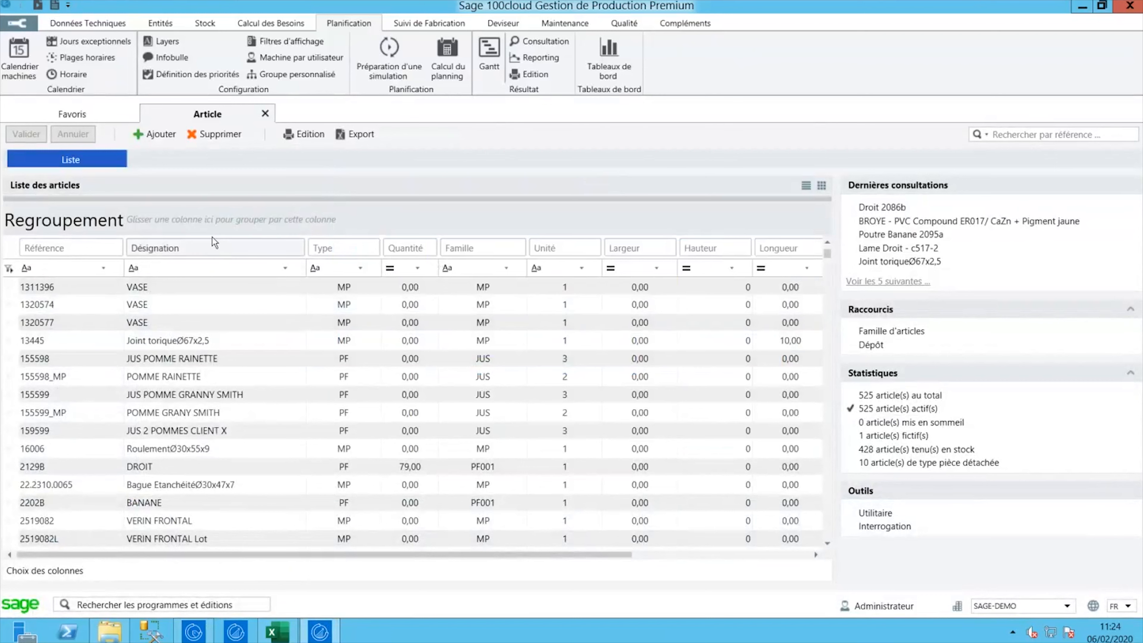
pyautogui.moveTo(837, 222); pyautogui.dragTo(913, 222)
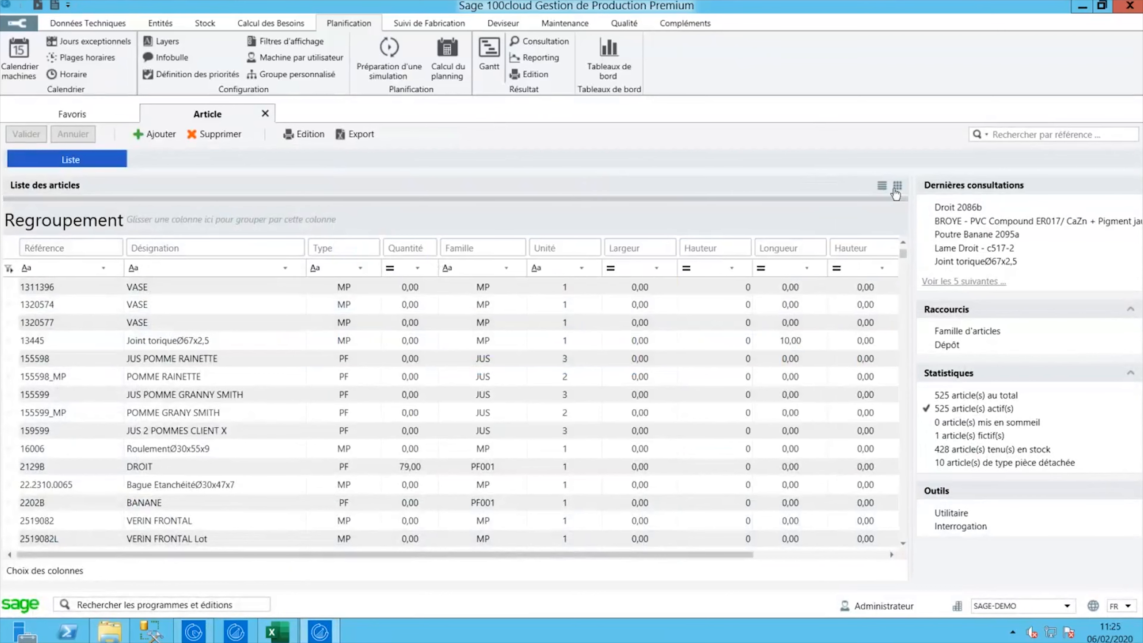
pyautogui.click(882, 186)
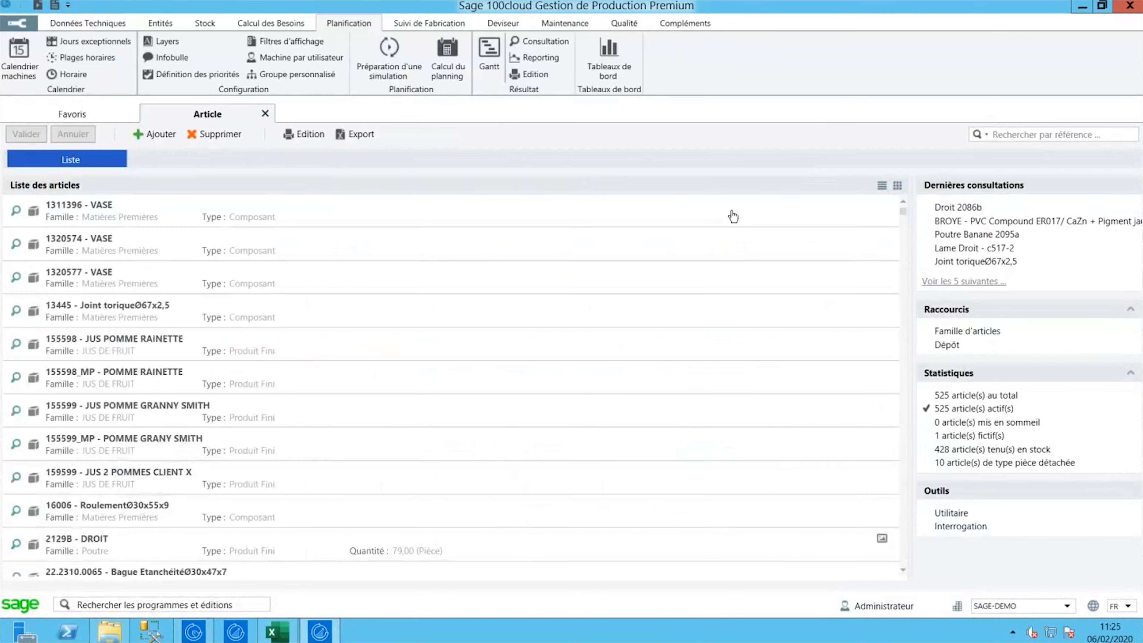
pyautogui.scroll(-3, 127, 256)
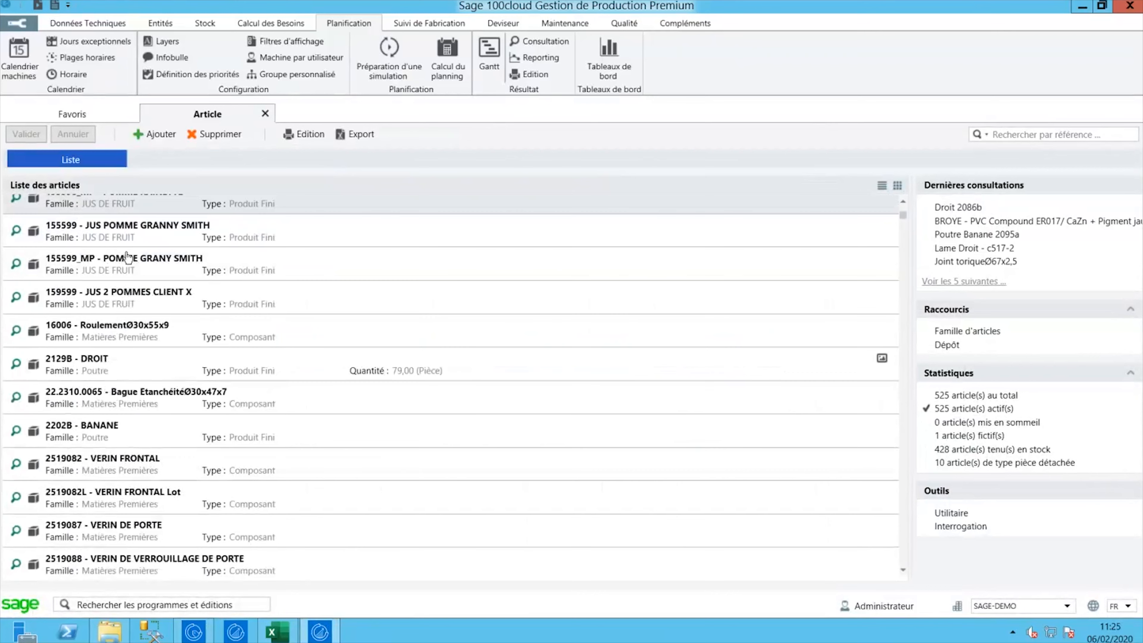
pyautogui.scroll(-2, 127, 257)
pyautogui.scroll(5, 135, 279)
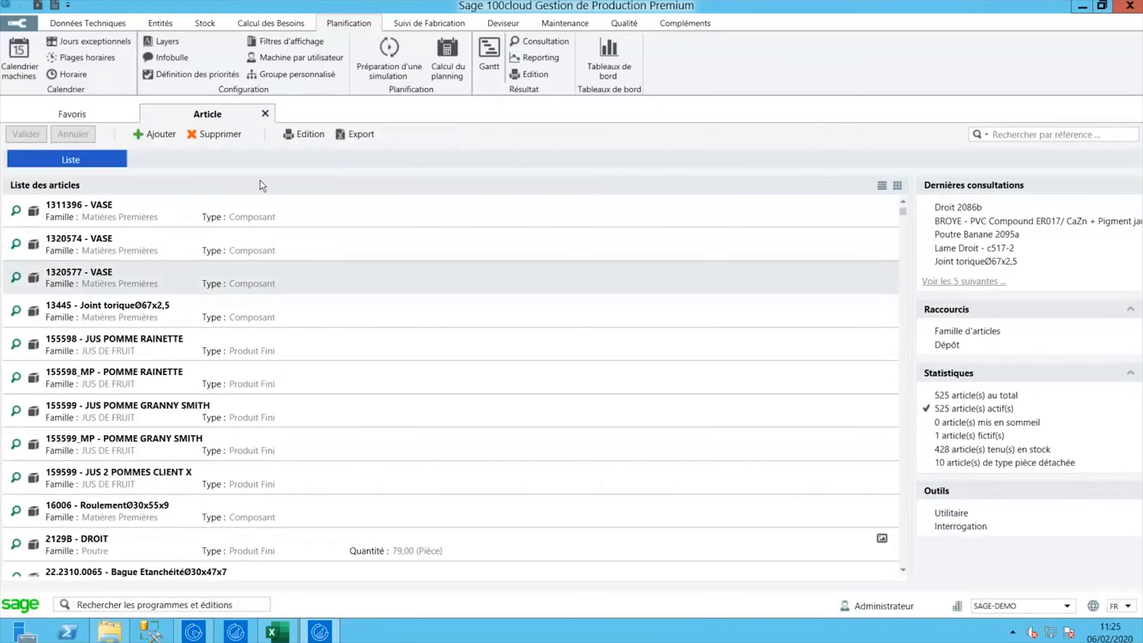
pyautogui.click(897, 189)
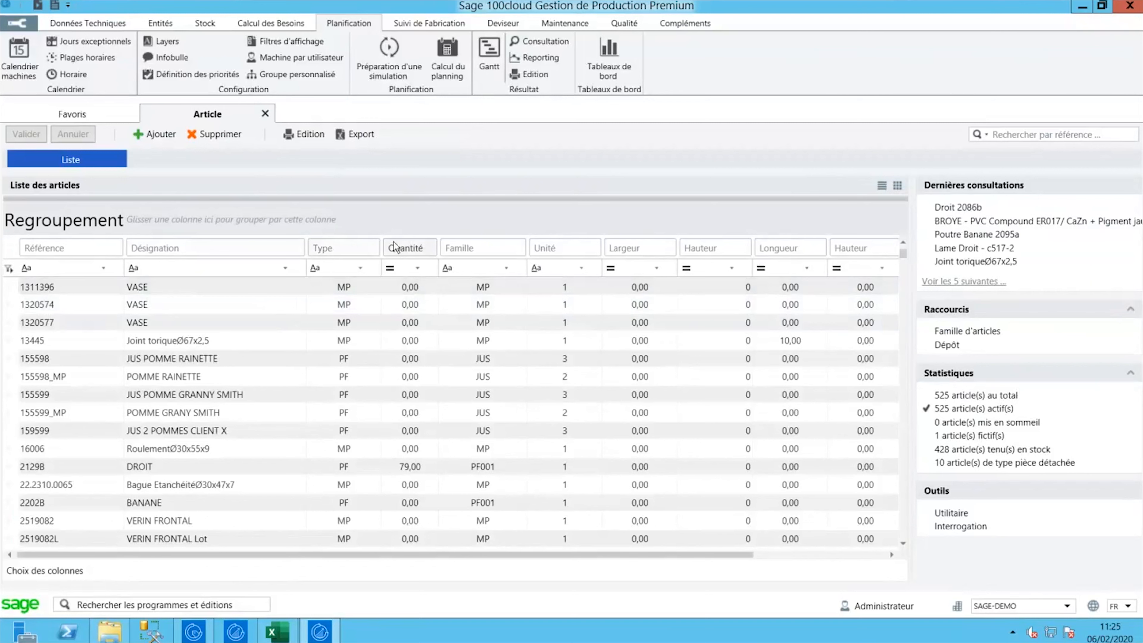
# - Move Famille and Unité before Quantité, group by Famille, and collapse ARGENTBIJO through FAM0000001
pyautogui.moveTo(484, 247); pyautogui.dragTo(346, 250)
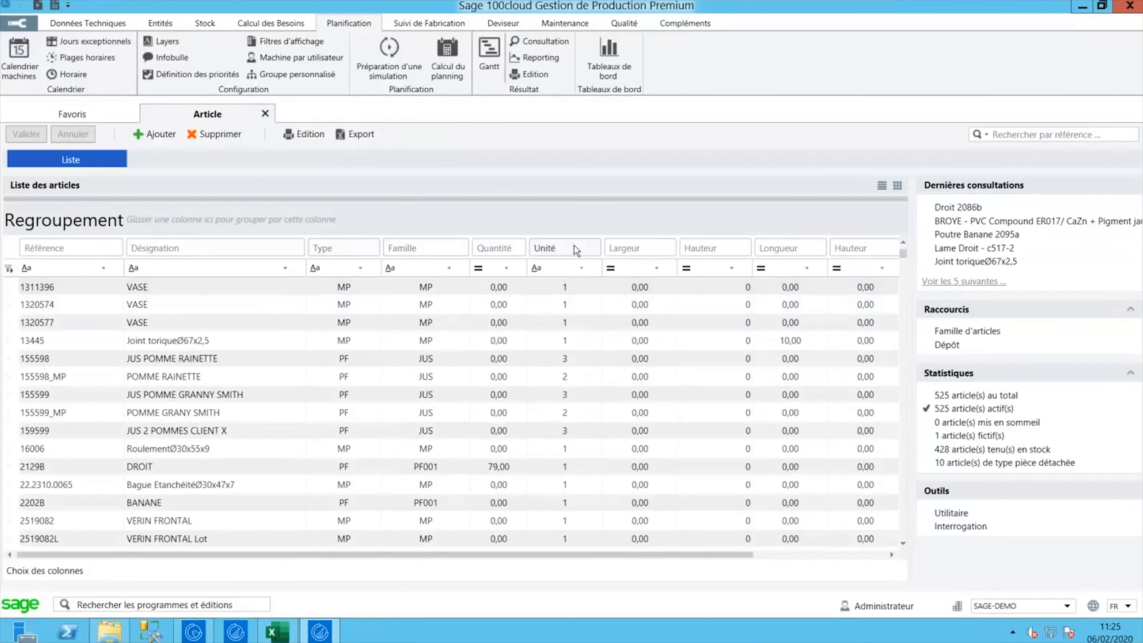
pyautogui.moveTo(507, 248); pyautogui.dragTo(486, 248)
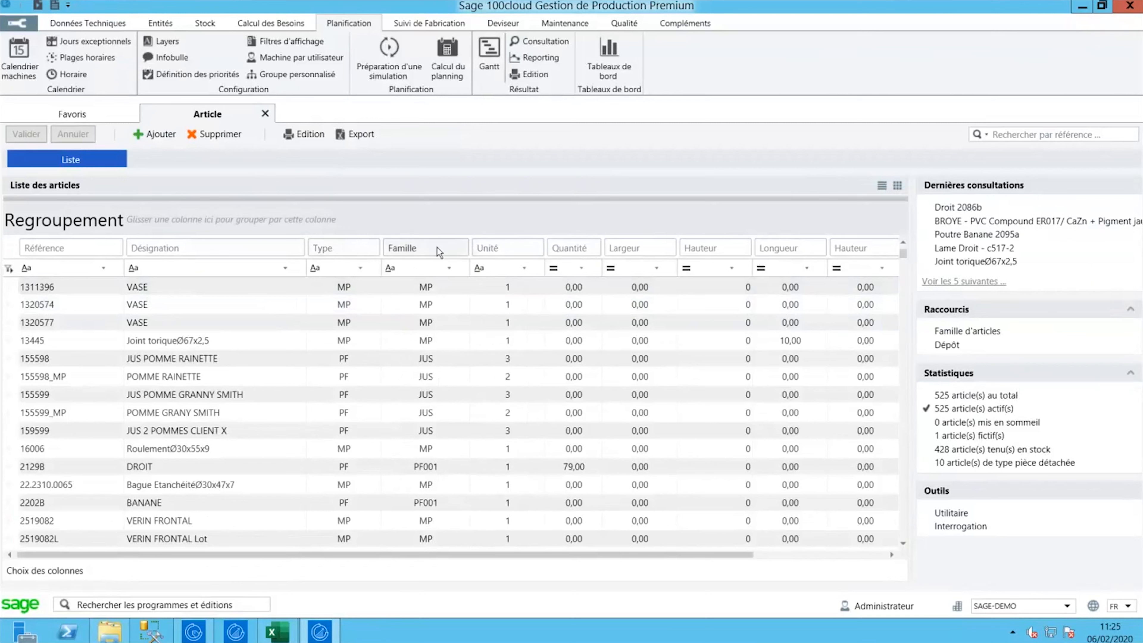
pyautogui.moveTo(428, 248); pyautogui.dragTo(171, 214)
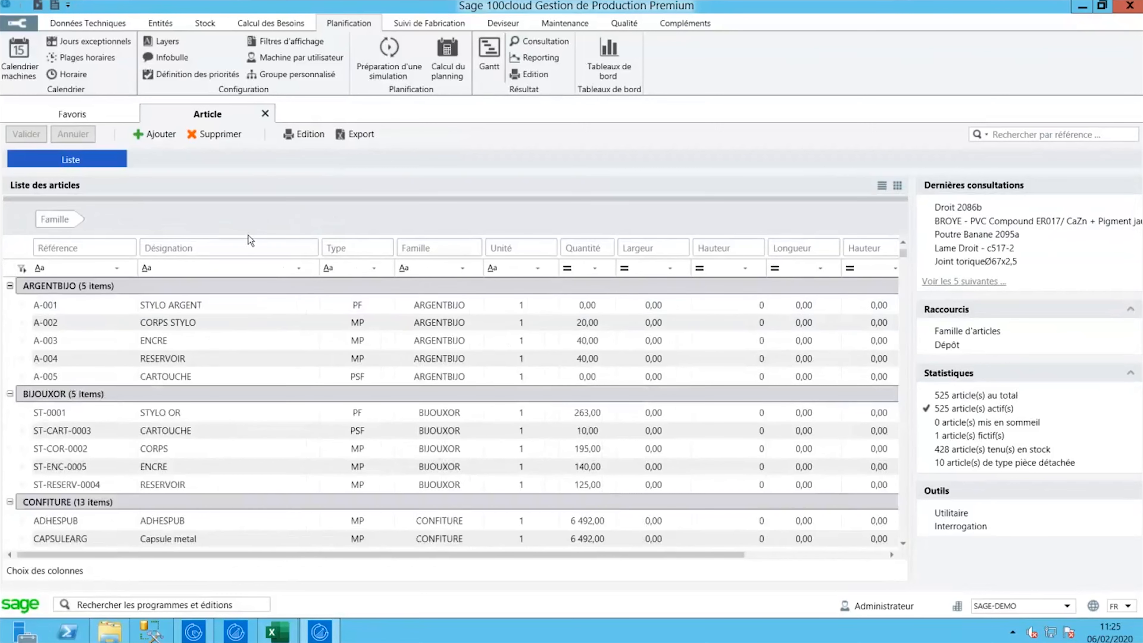
pyautogui.click(9, 286)
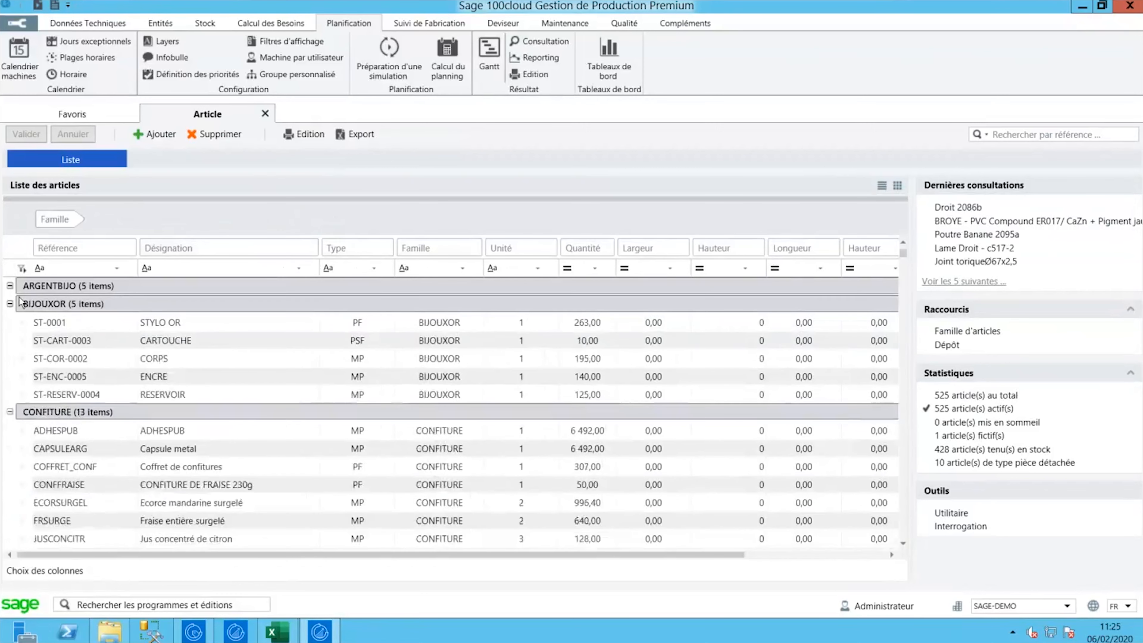
pyautogui.click(10, 303)
pyautogui.click(9, 322)
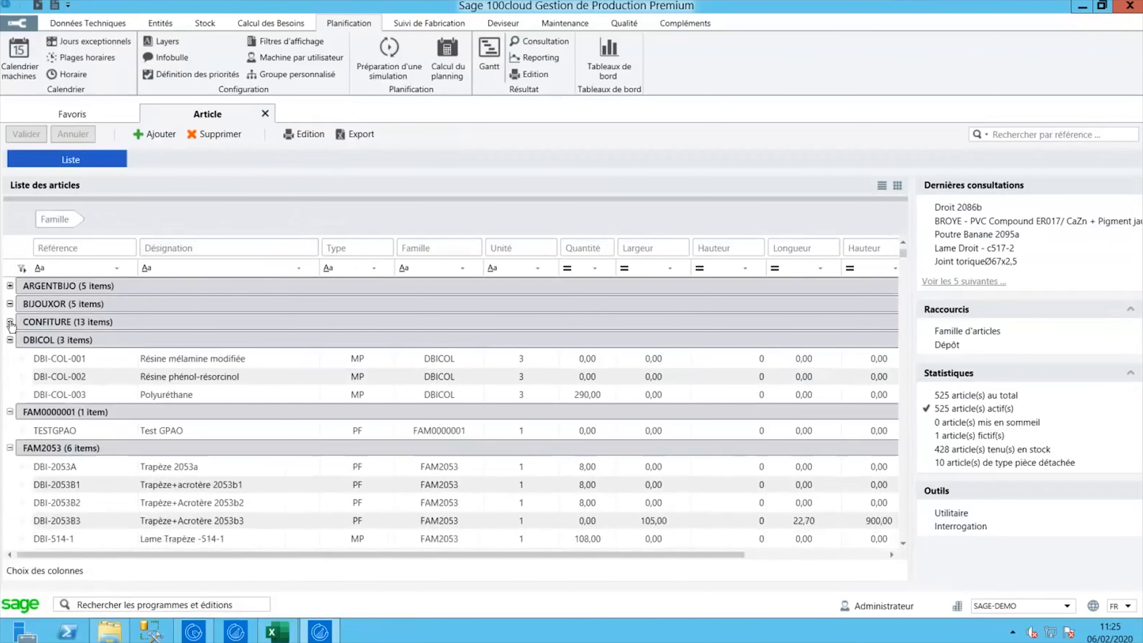
pyautogui.click(9, 340)
pyautogui.click(10, 359)
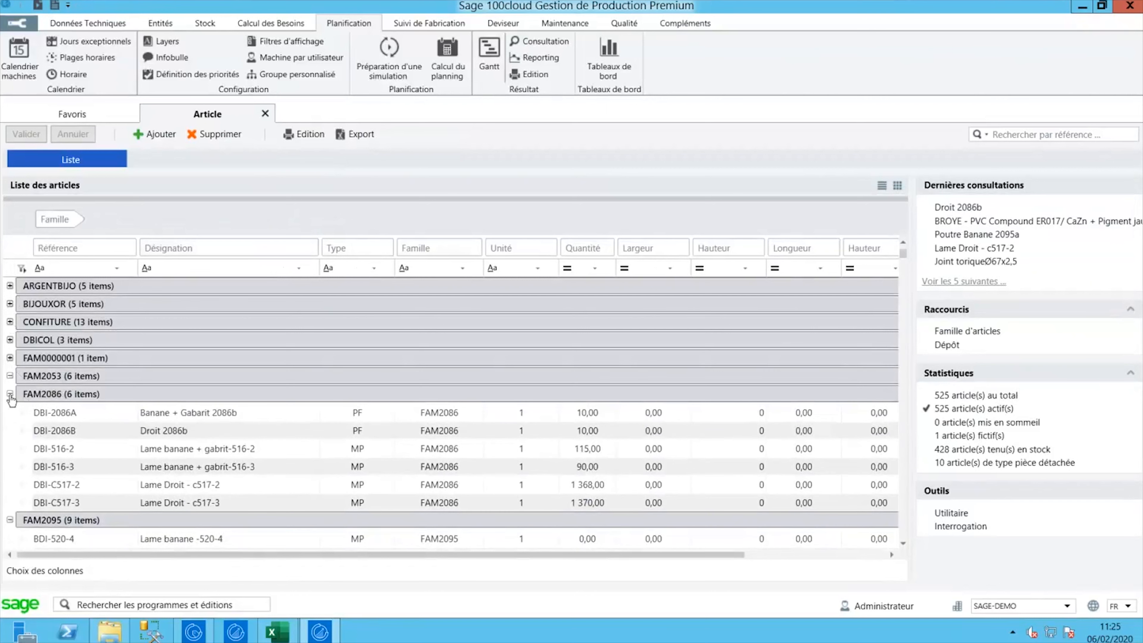
# - Add Type as a second grouping, collapse OCEWNEGENV and expand OCEWPROENV's PF articles
pyautogui.moveTo(340, 252); pyautogui.dragTo(178, 218)
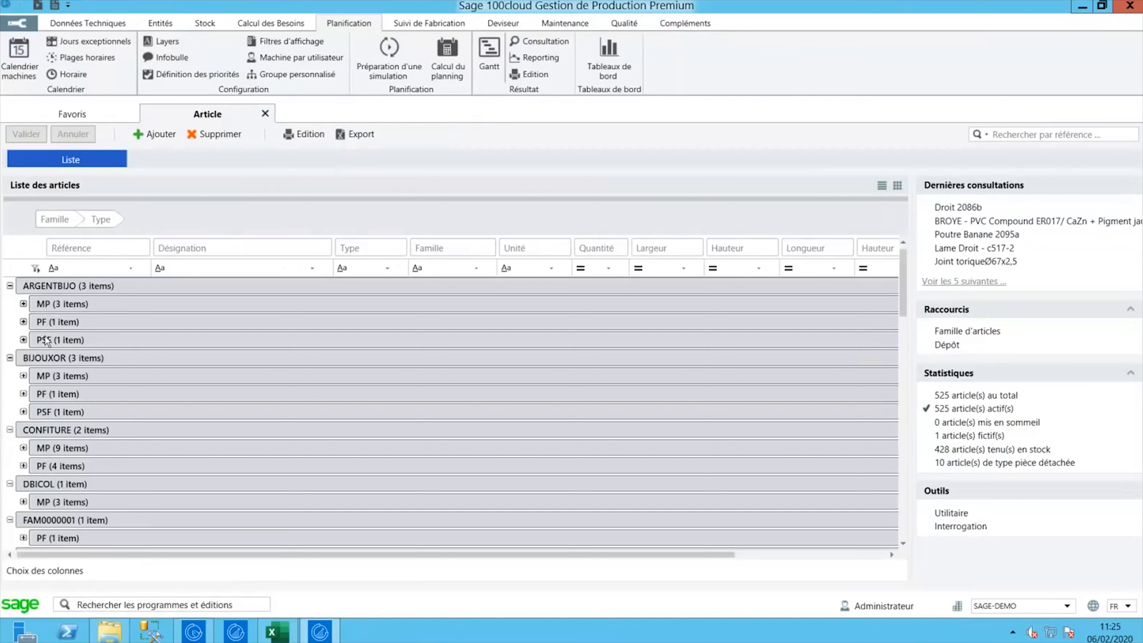
pyautogui.scroll(-10, 46, 341)
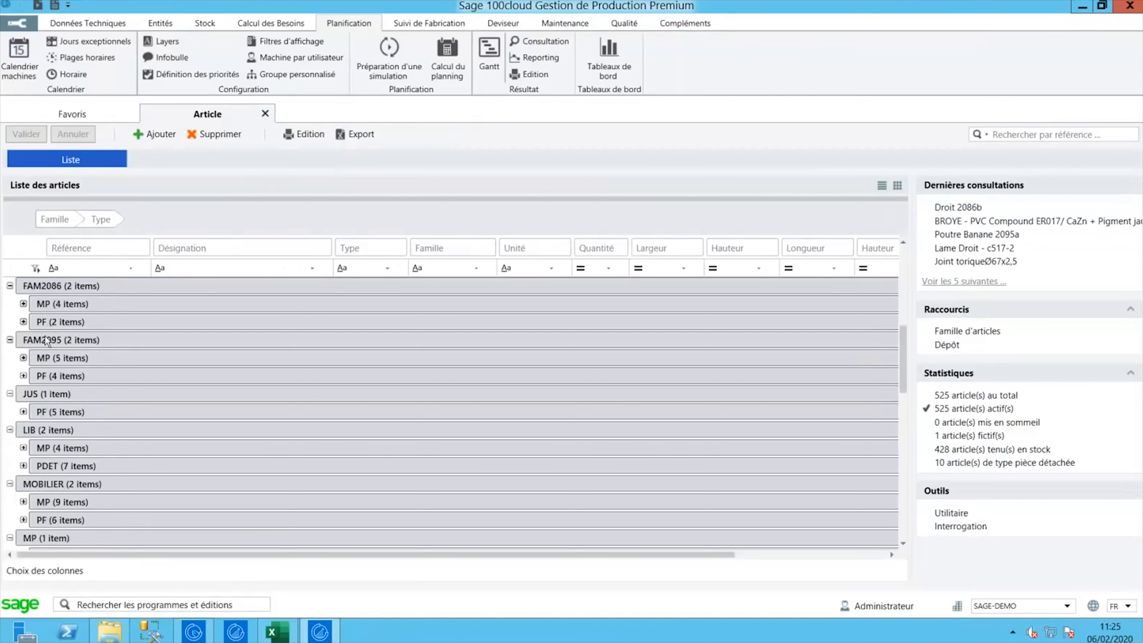
pyautogui.scroll(-4, 47, 341)
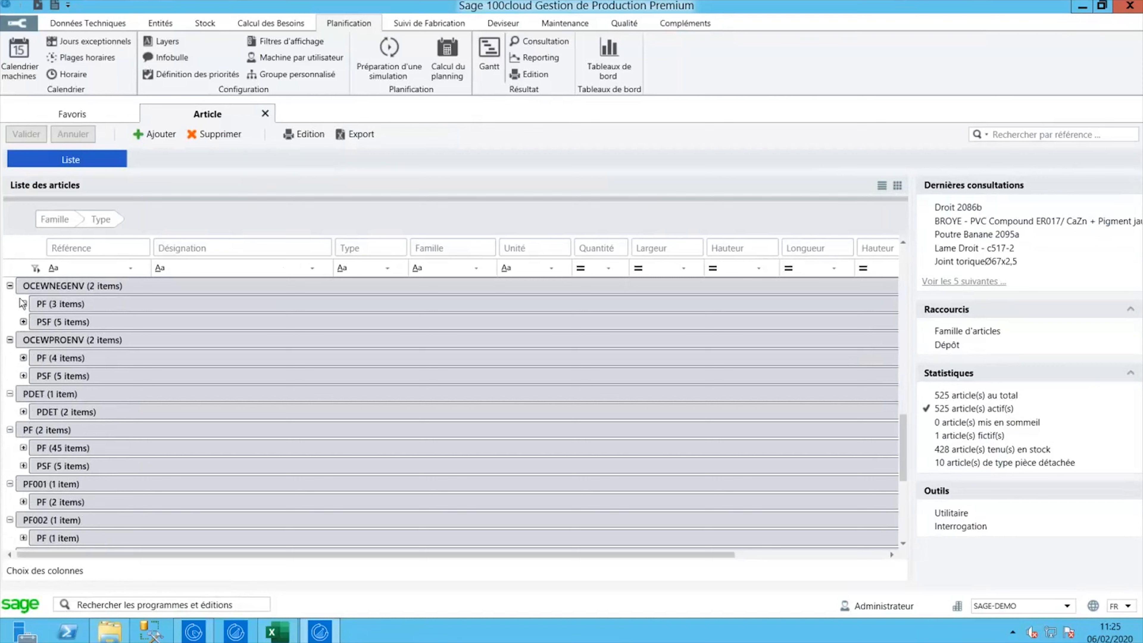
pyautogui.click(10, 286)
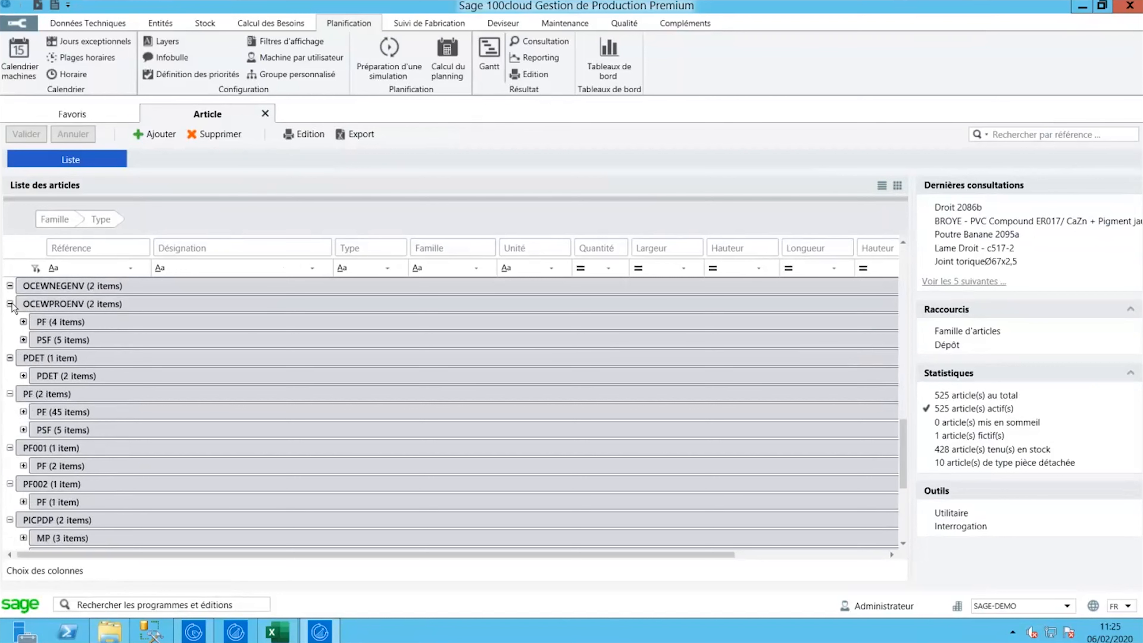
pyautogui.click(24, 323)
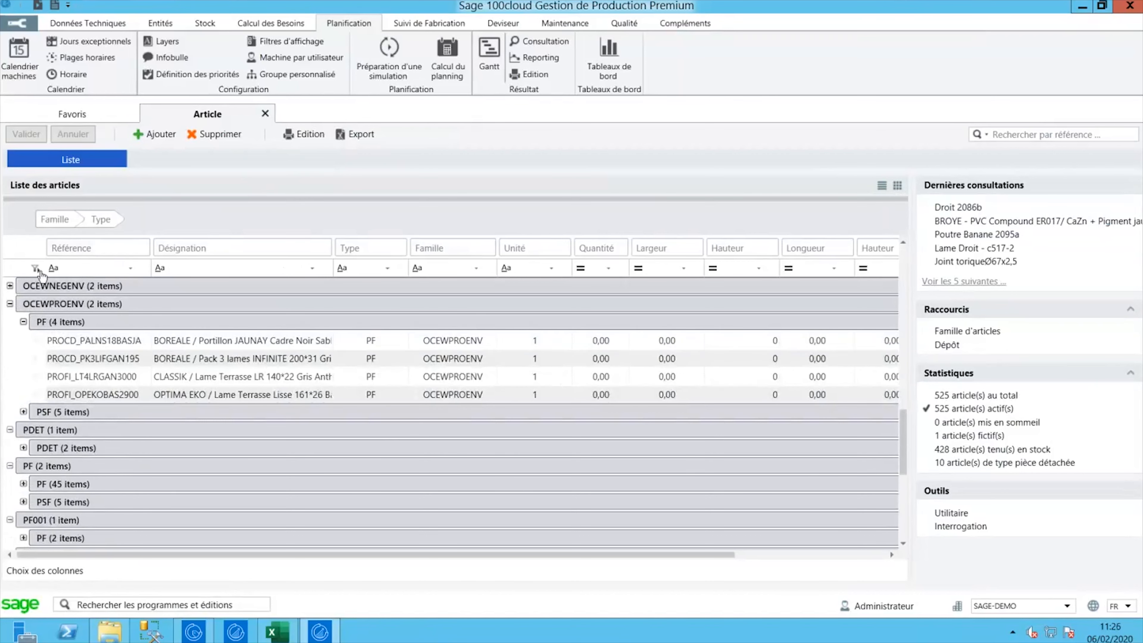
# - Browse the Référence filter operators, show Suivi de Fabrication commands, and collapse OCEWPROENV
pyautogui.click(54, 269)
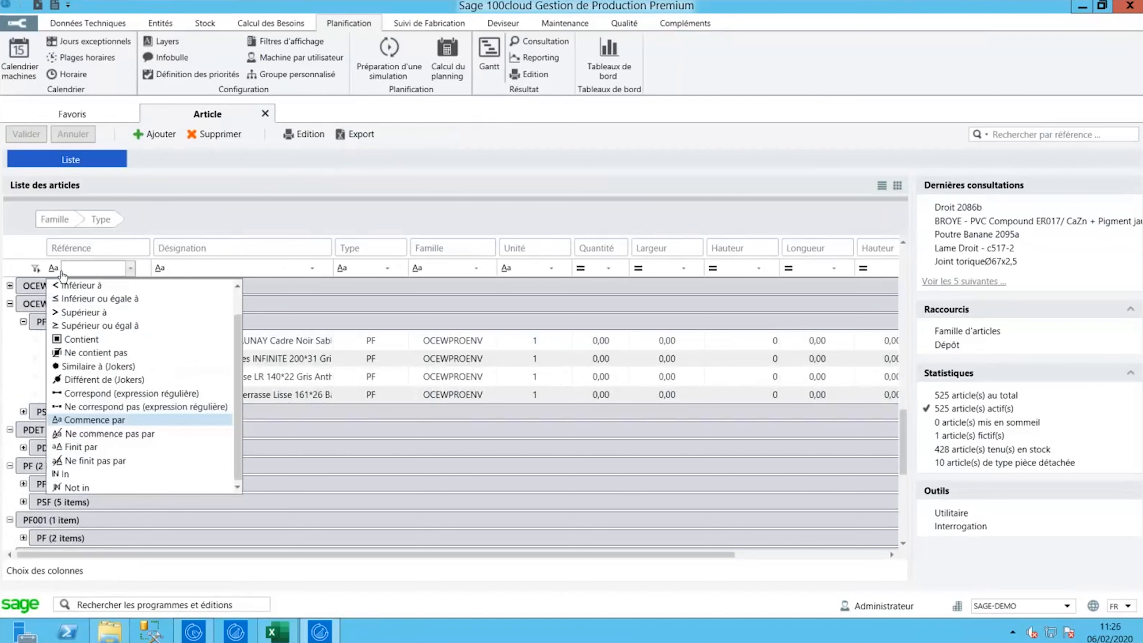
pyautogui.scroll(1, 189, 365)
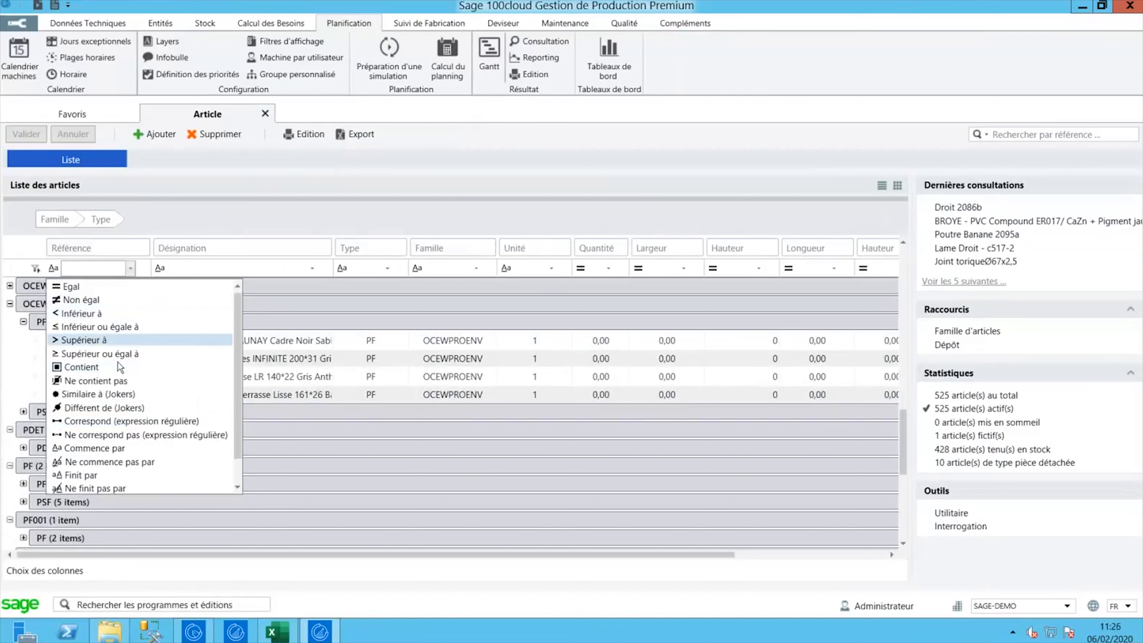
pyautogui.scroll(-1, 114, 373)
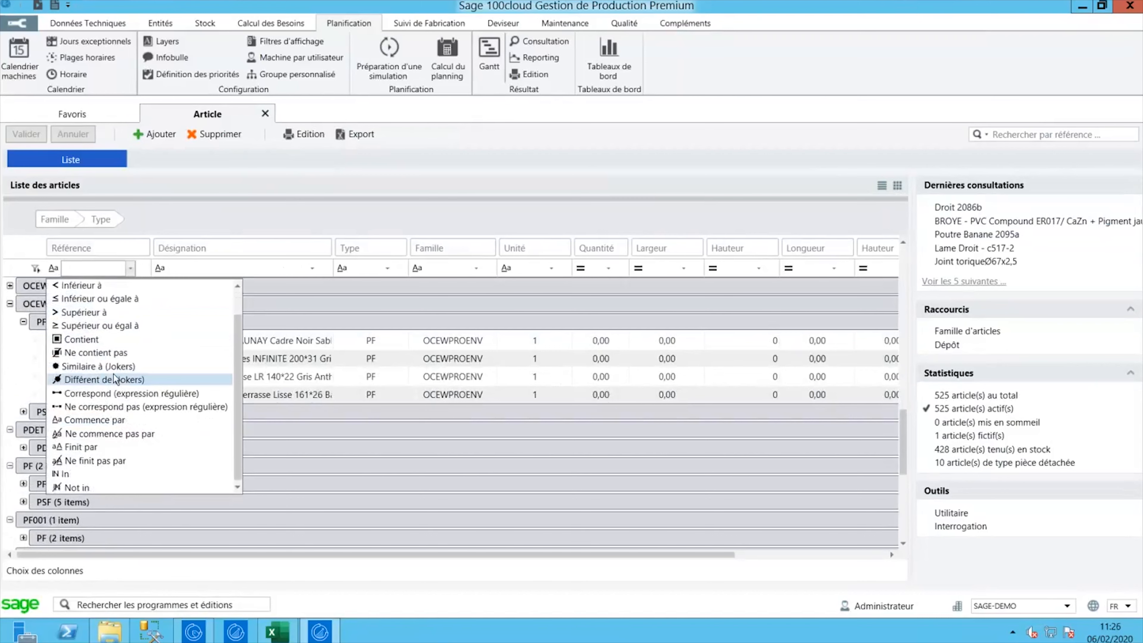
pyautogui.scroll(1, 116, 380)
pyautogui.click(174, 271)
pyautogui.click(100, 267)
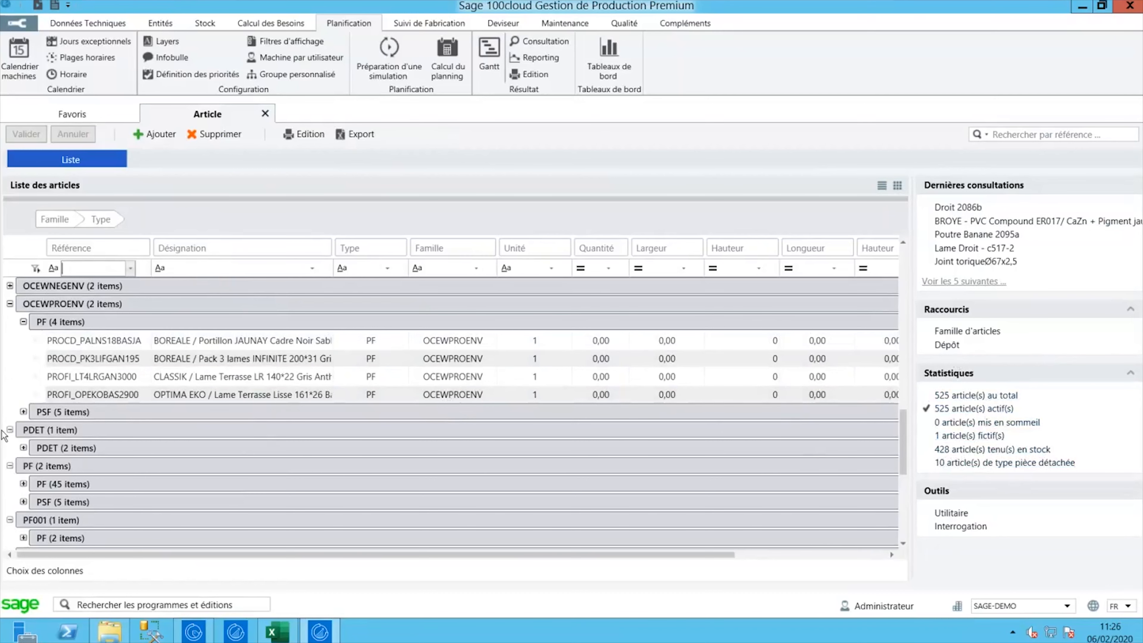
pyautogui.click(430, 23)
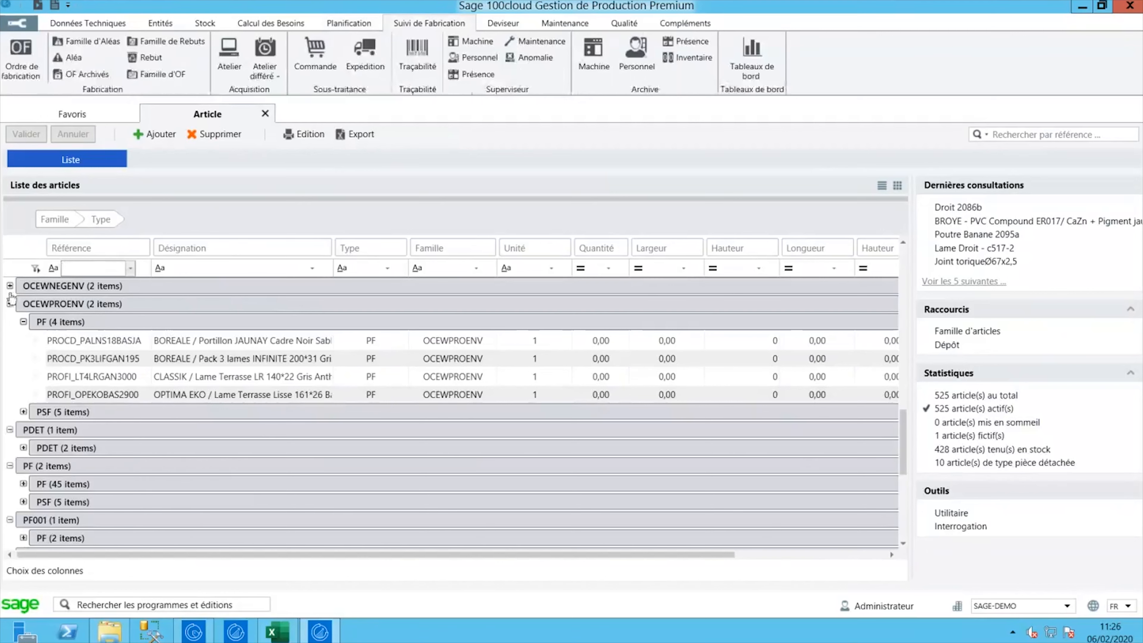
pyautogui.click(10, 305)
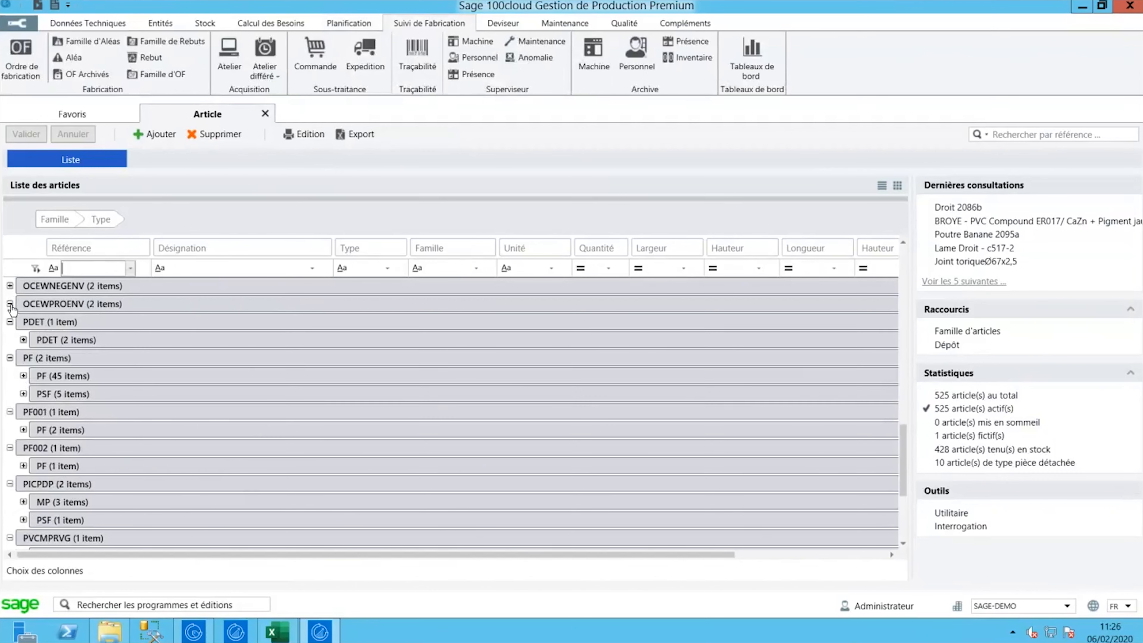
# - Collapse the PDET, PF, PF001, PF002 and PICPDP family groups
pyautogui.click(9, 322)
pyautogui.click(10, 340)
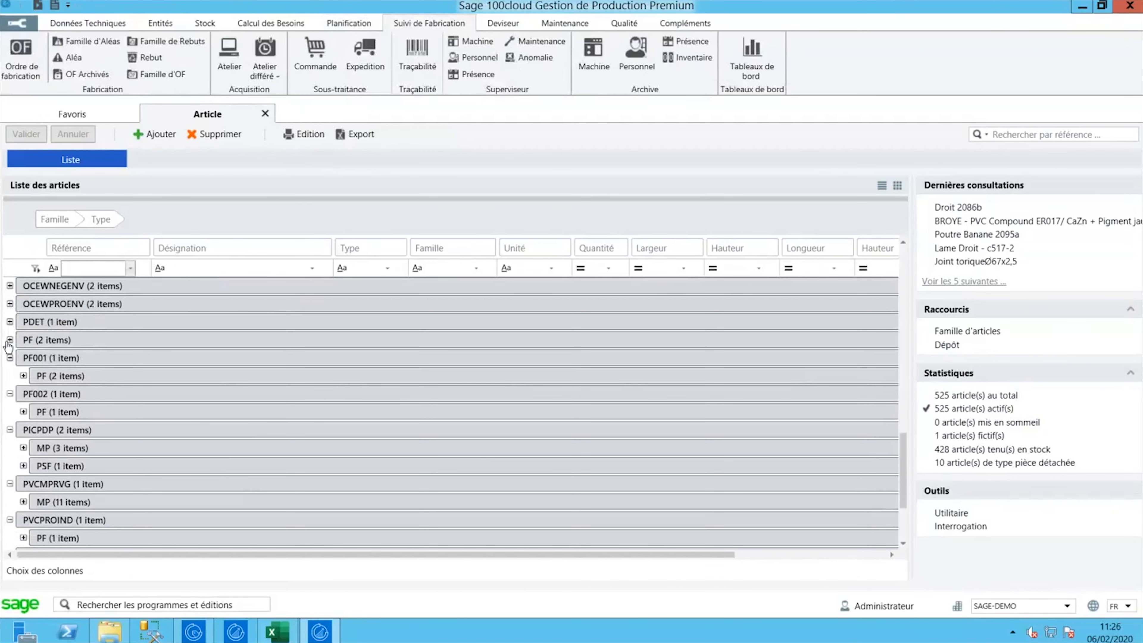
pyautogui.click(9, 358)
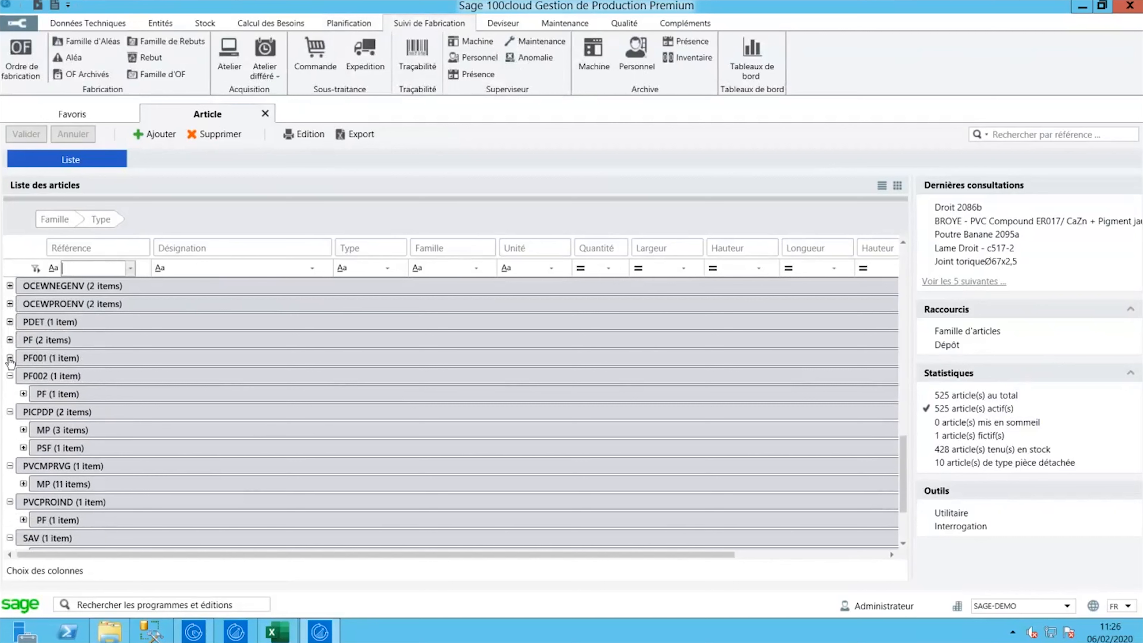
pyautogui.click(10, 376)
pyautogui.click(10, 394)
pyautogui.scroll(-1, 185, 470)
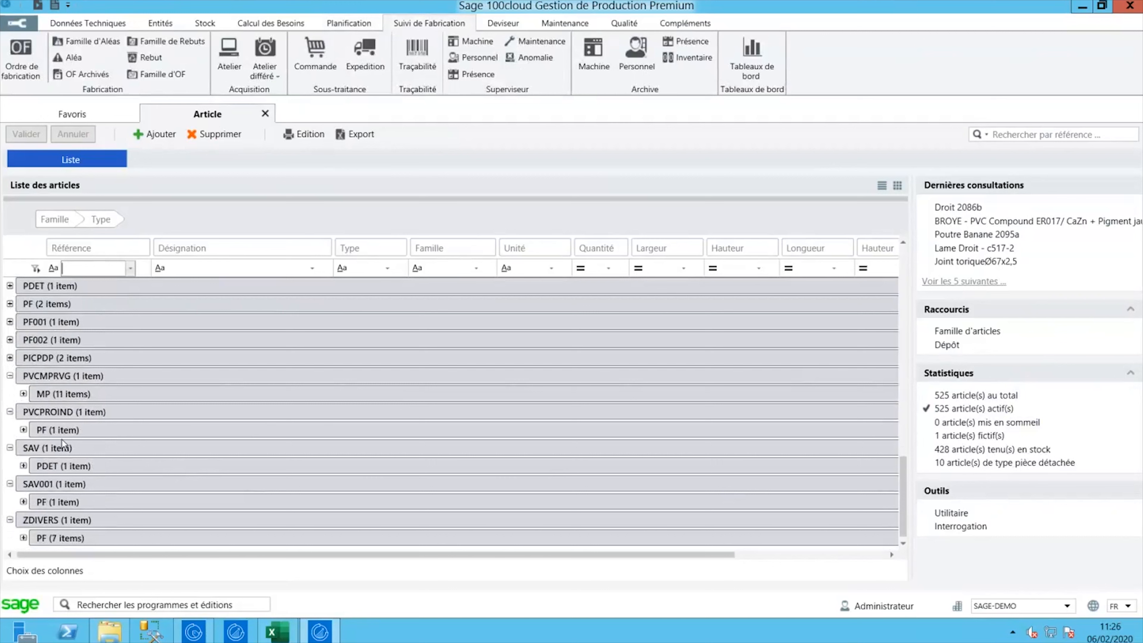
pyautogui.scroll(5, 62, 439)
pyautogui.scroll(6, 102, 435)
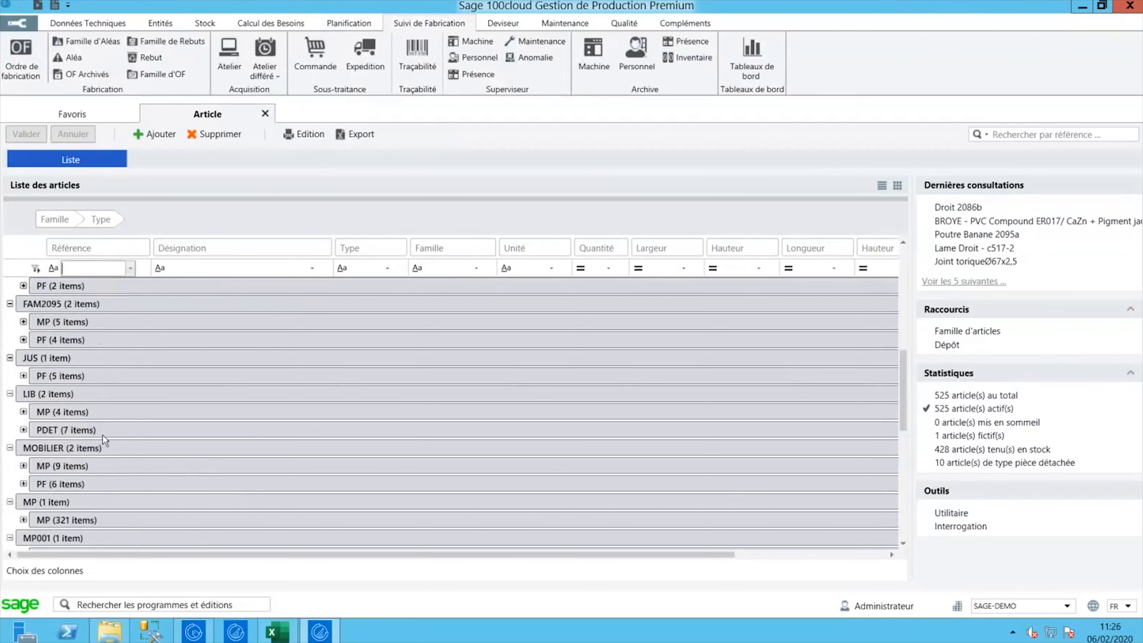
pyautogui.scroll(4, 102, 433)
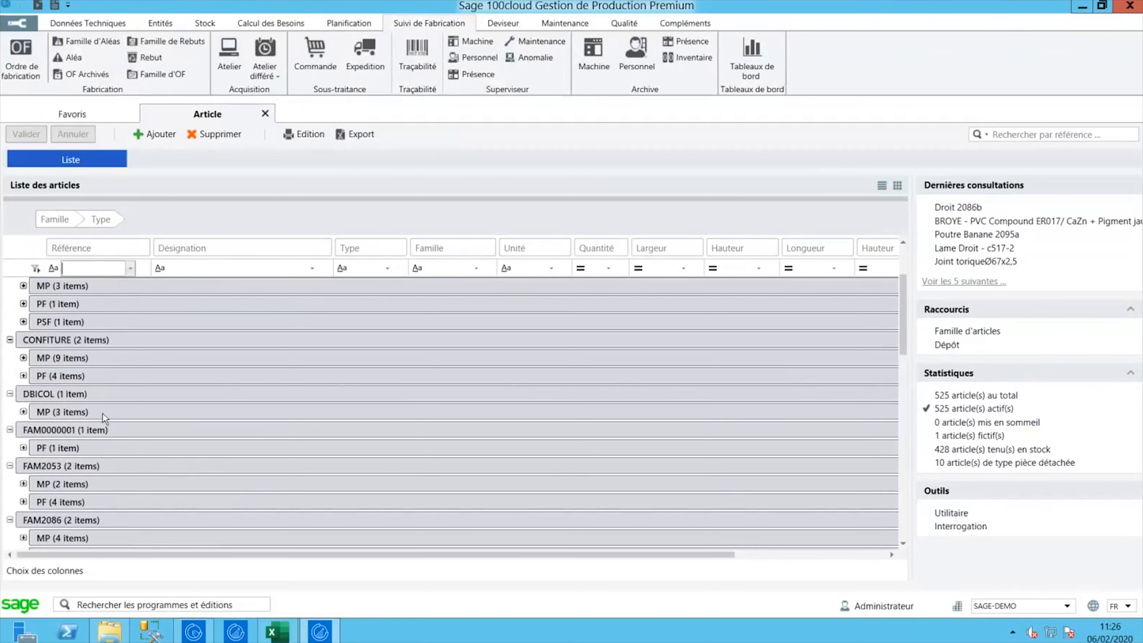
# - Filter Référence on 'DBI', expand FAM2095's PF articles and select DBI-2095A
pyautogui.click(90, 269)
pyautogui.write('D')
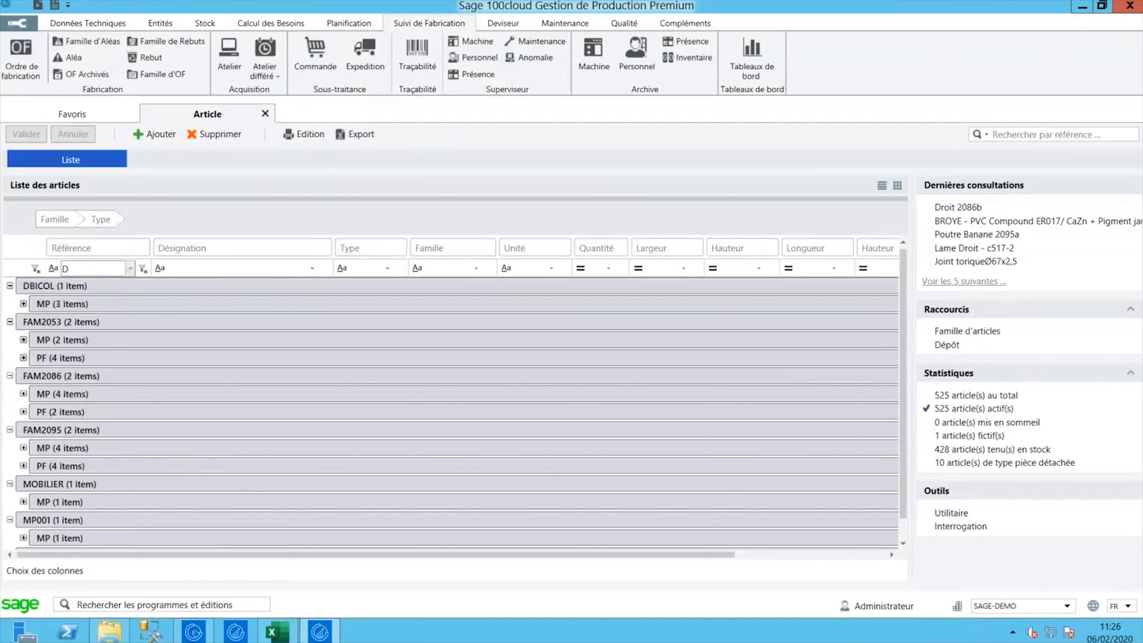
pyautogui.write('BI')
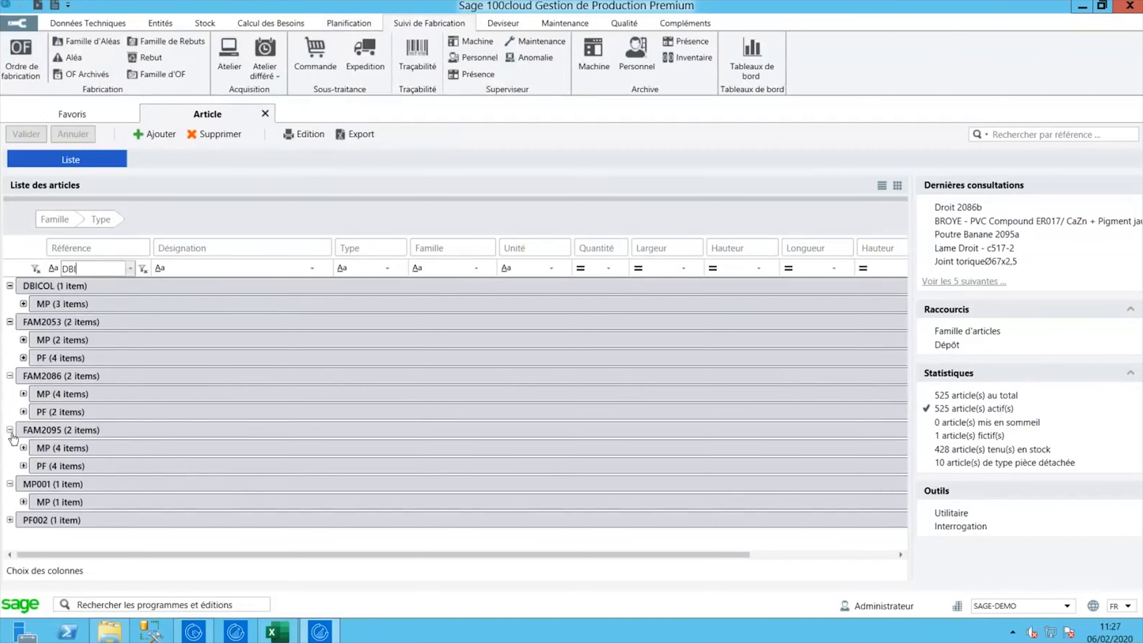
pyautogui.click(24, 465)
pyautogui.scroll(-1, 146, 450)
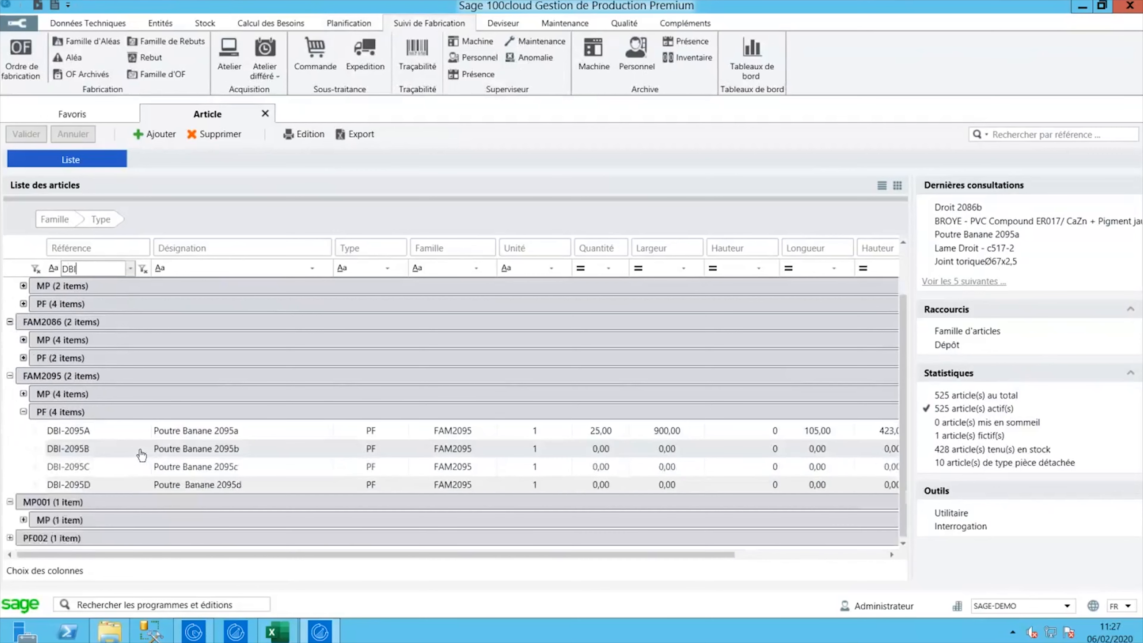
pyautogui.click(186, 436)
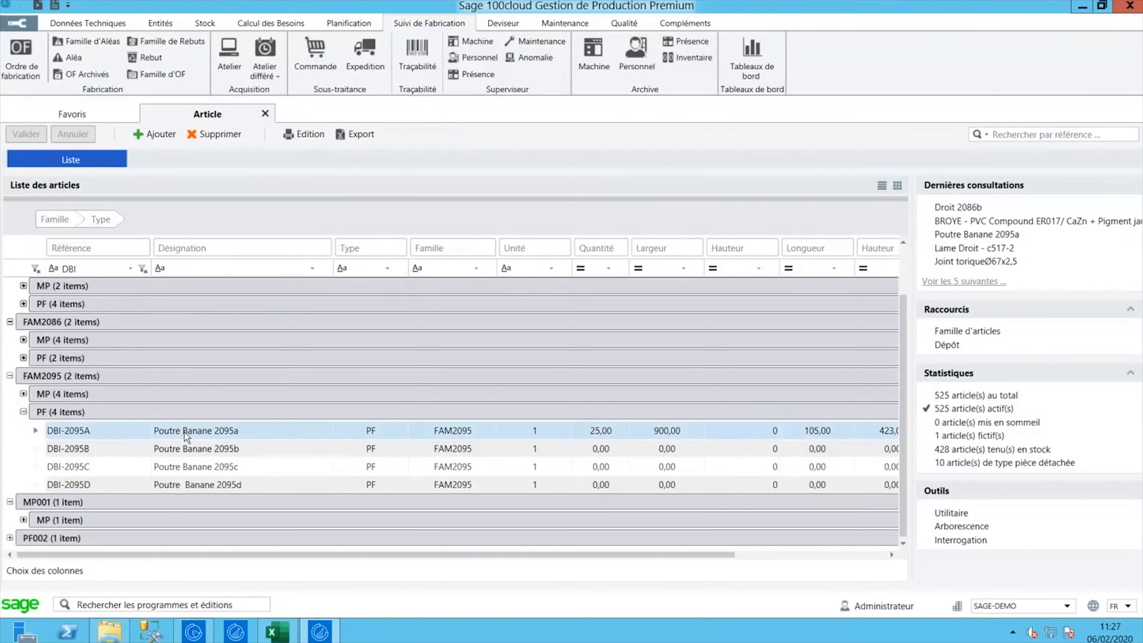
# - Open the DBI-2095A Poutre Banane 2095a record, view its beam picture, then open Arborescence
pyautogui.doubleClick(186, 434)
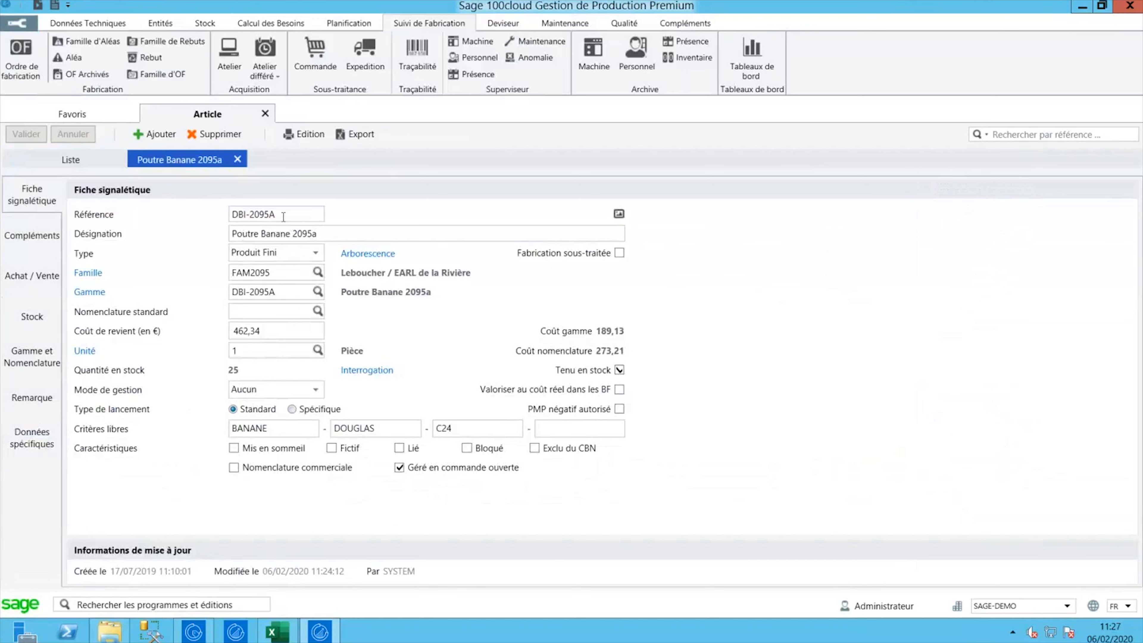
pyautogui.click(343, 236)
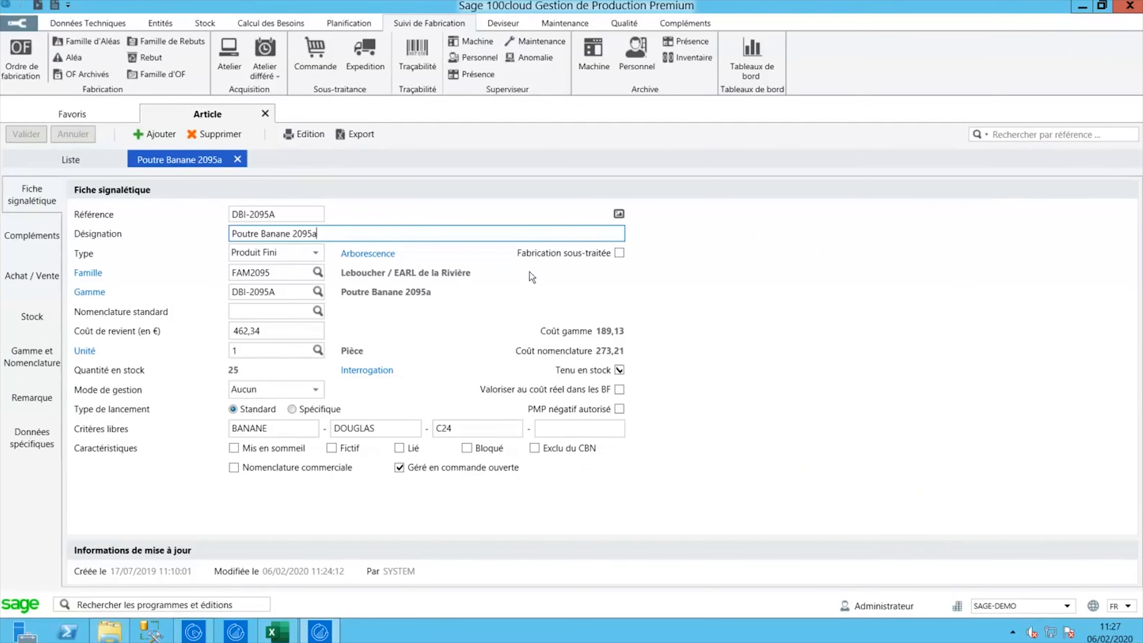
pyautogui.click(619, 215)
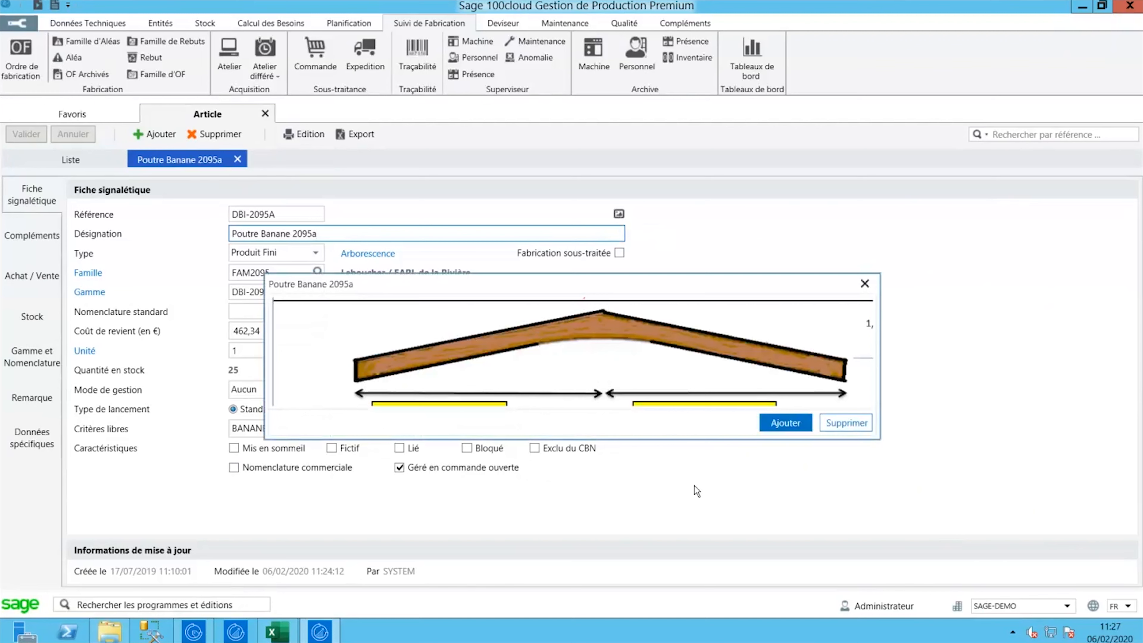
pyautogui.click(865, 283)
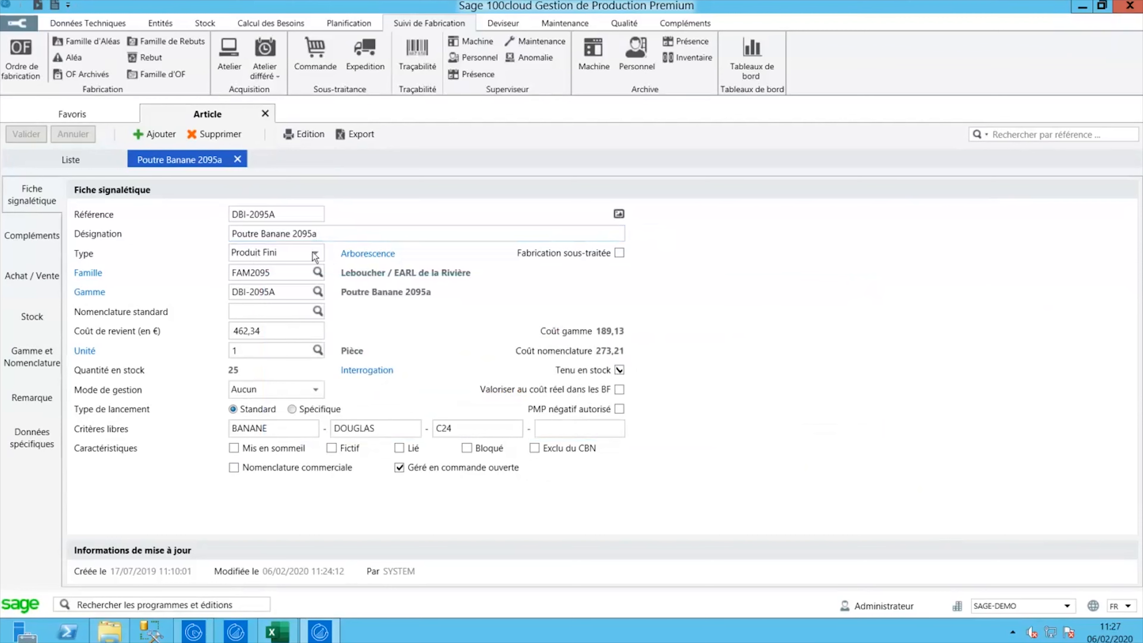
pyautogui.click(357, 256)
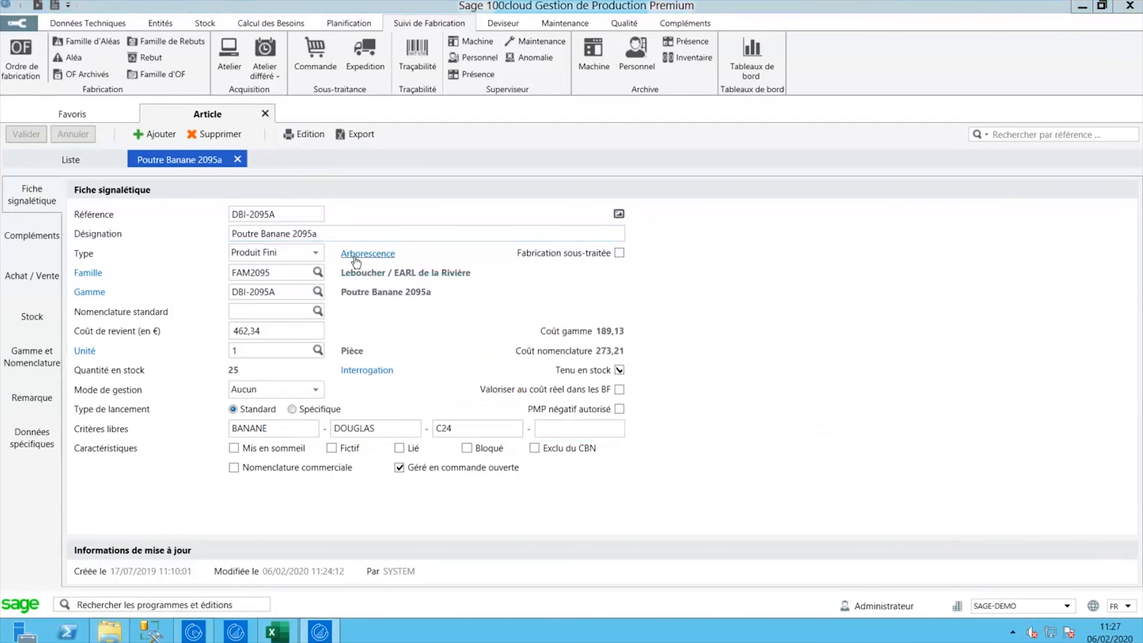
# - Select the DBI-2095A root entry in the structure tree, then close the Arborescence window
pyautogui.click(46, 103)
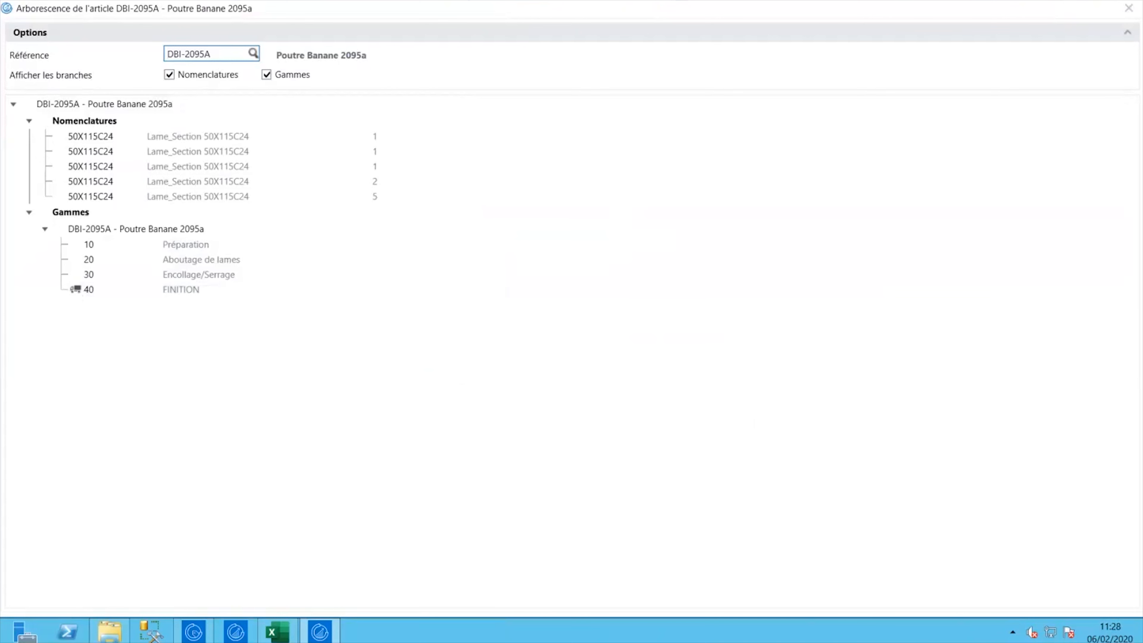
pyautogui.click(1128, 8)
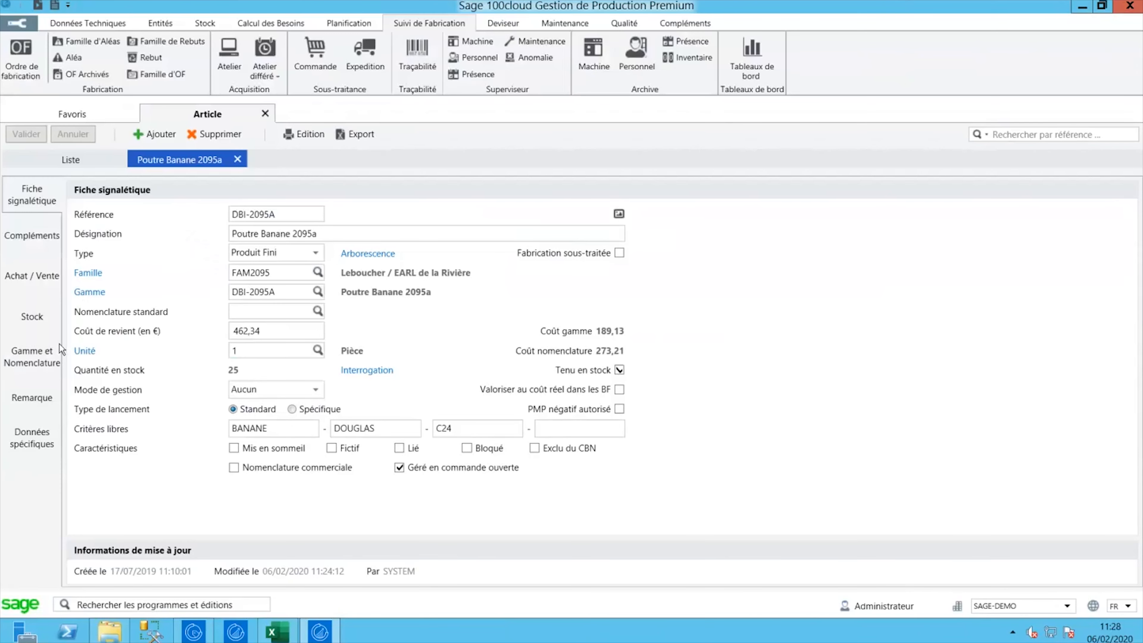
# - Open routing DBI-2095A from Gamme et Nomenclature, review operations 10–40, then close Gammes Opératoires
pyautogui.click(35, 360)
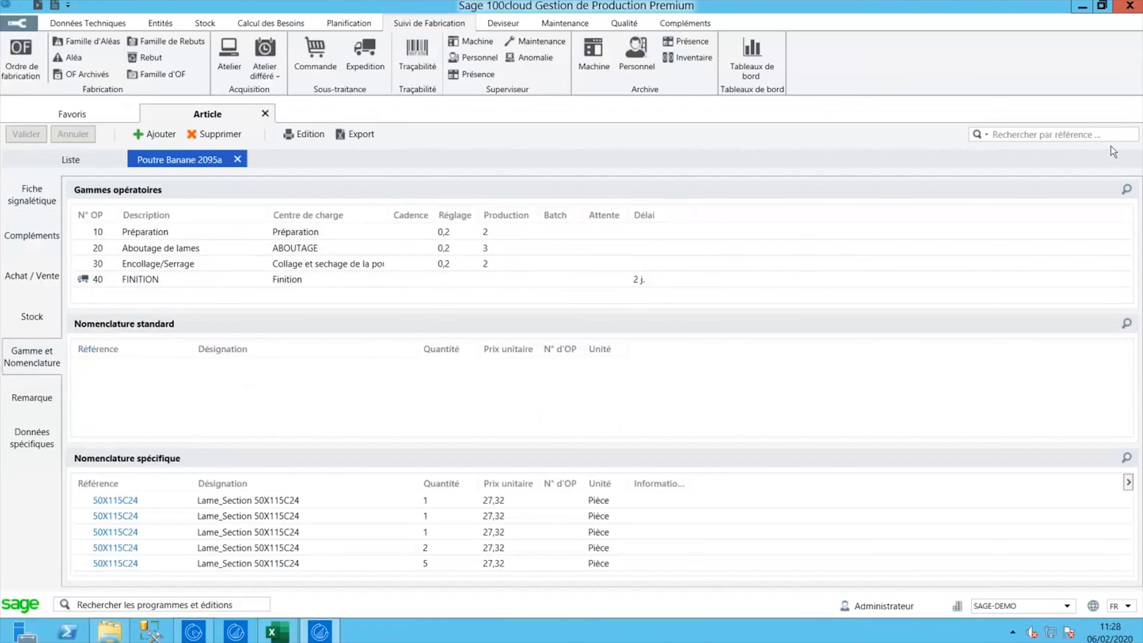
pyautogui.click(1124, 193)
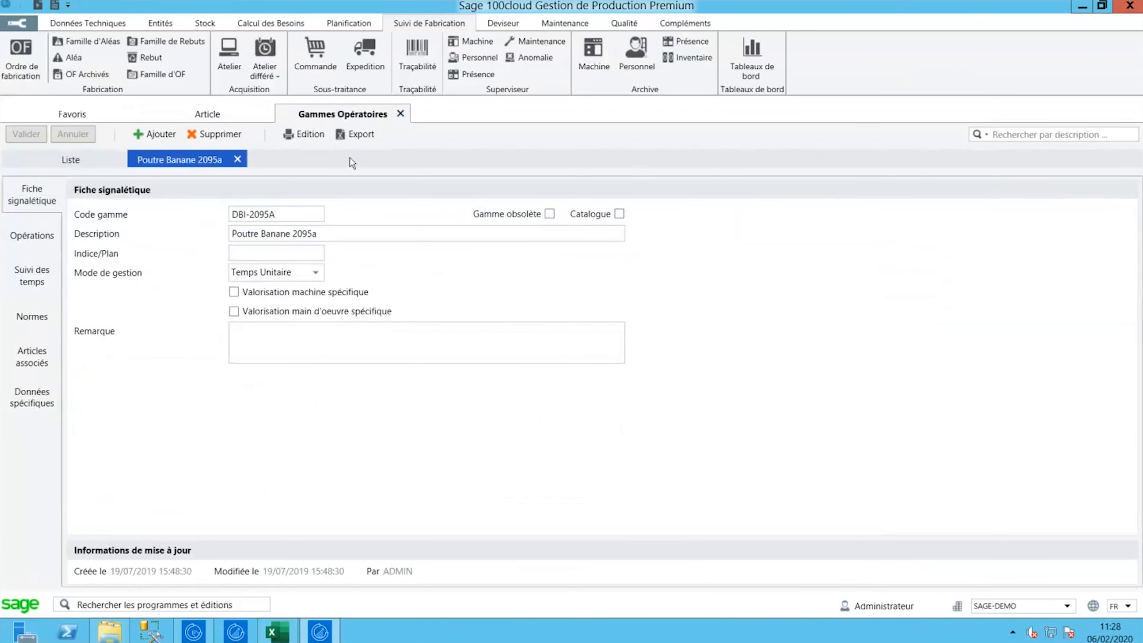
pyautogui.click(34, 235)
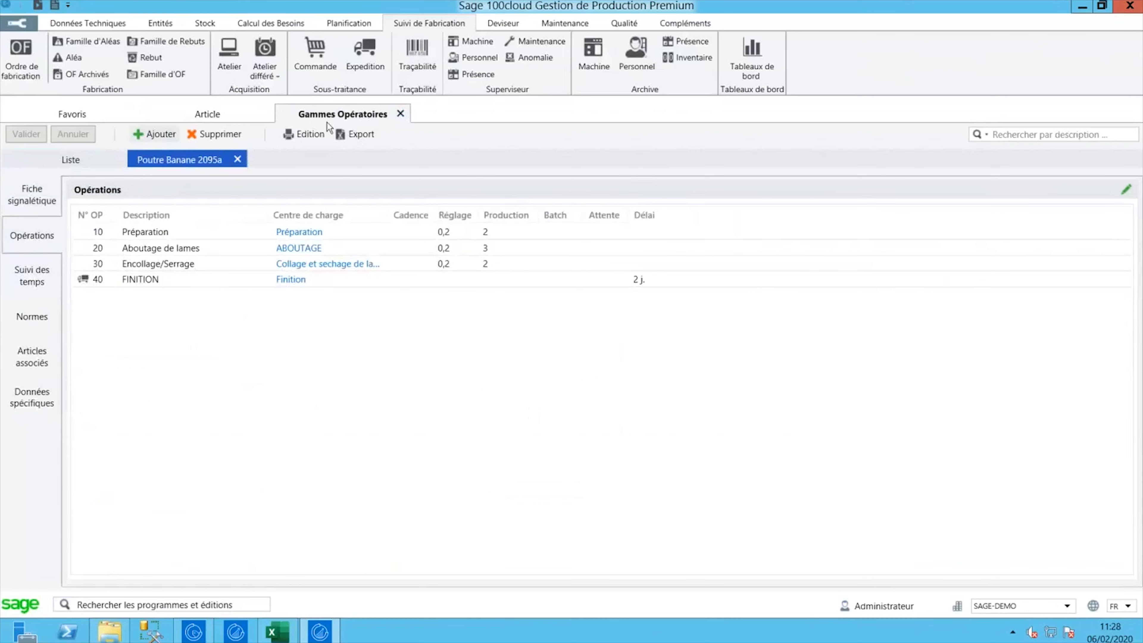
pyautogui.click(400, 114)
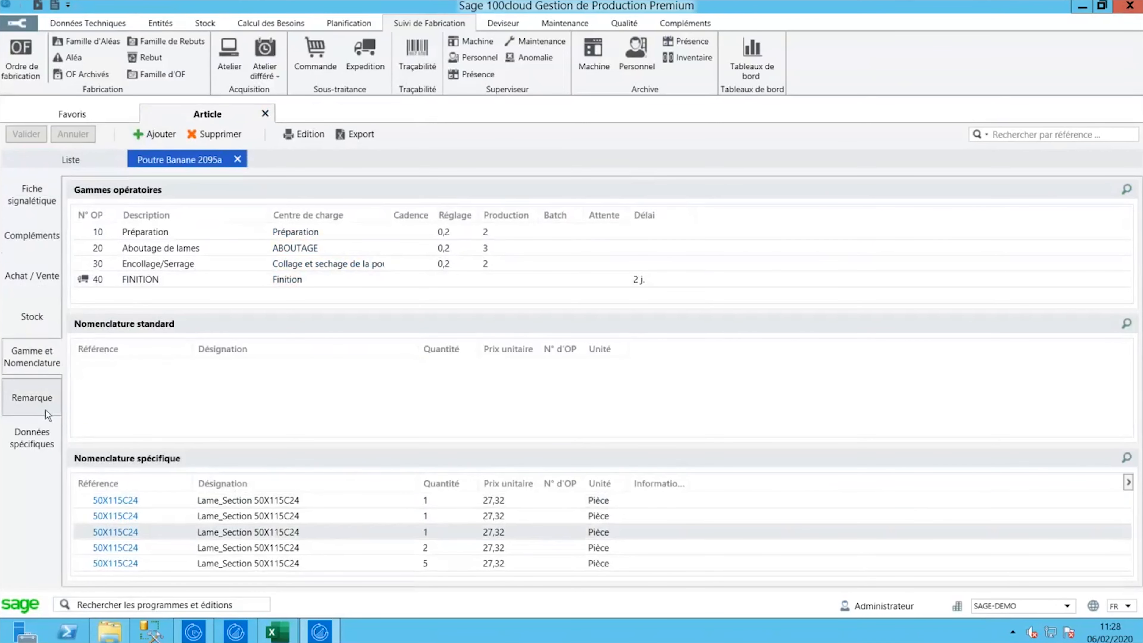
# - View Poutre Banane 2095a's catalogue remarks and équivalences, then return to its Fiche signalétique
pyautogui.click(36, 398)
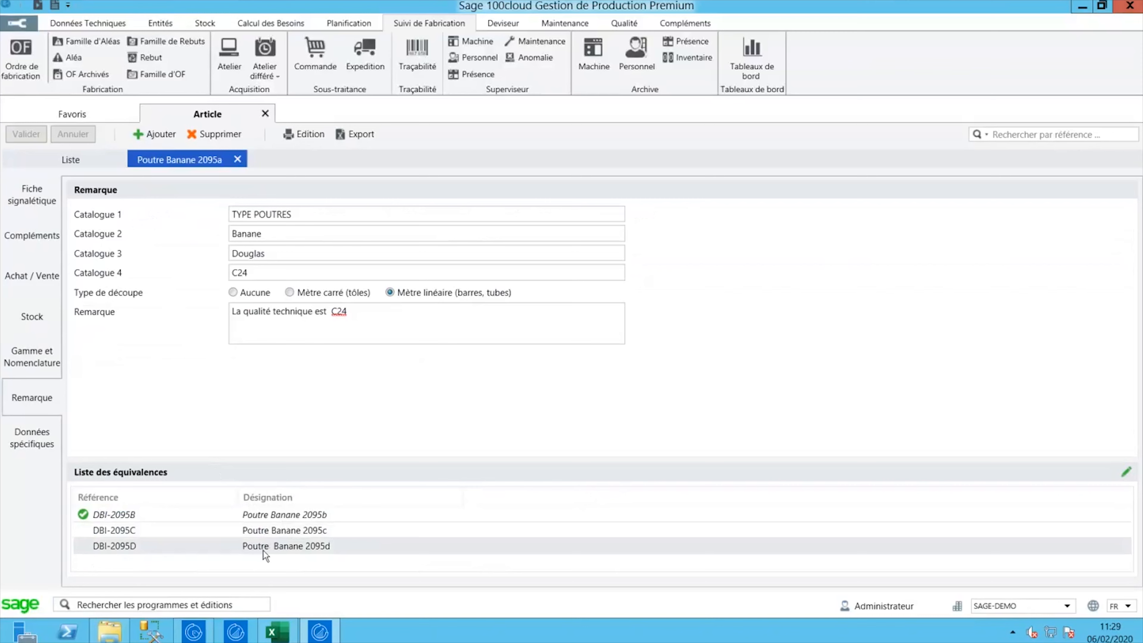
pyautogui.click(20, 202)
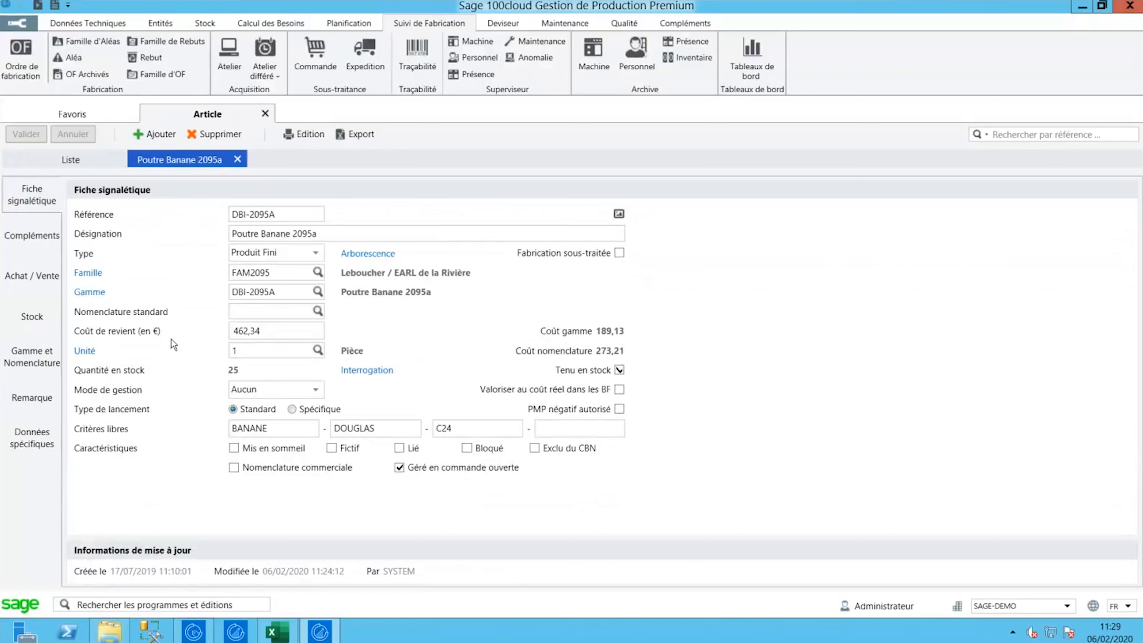
pyautogui.click(349, 373)
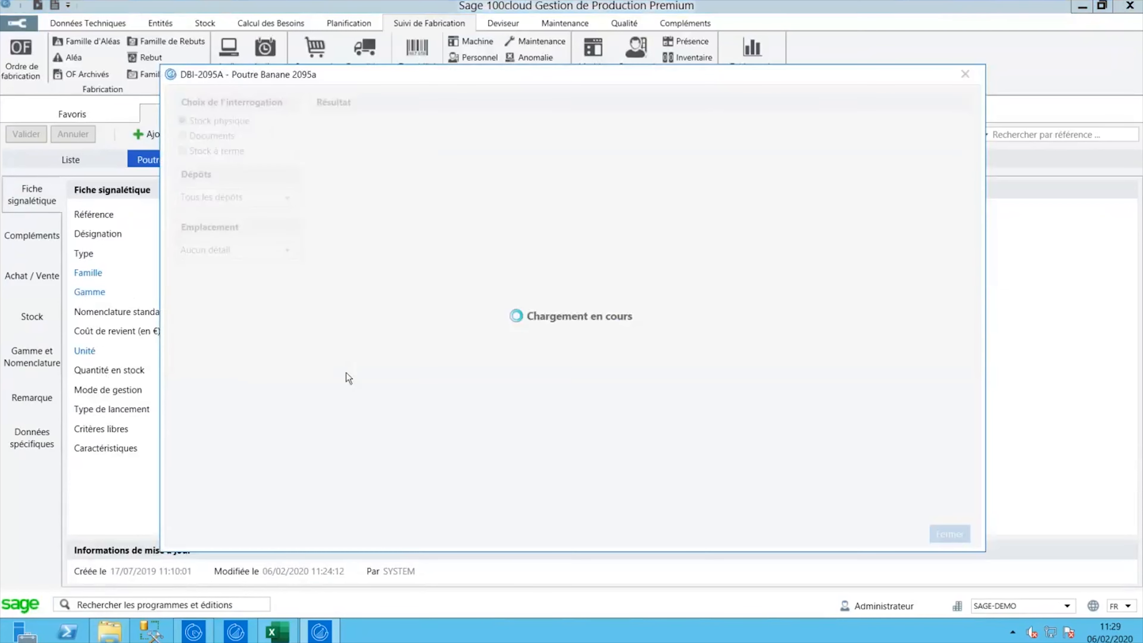
pyautogui.click(184, 138)
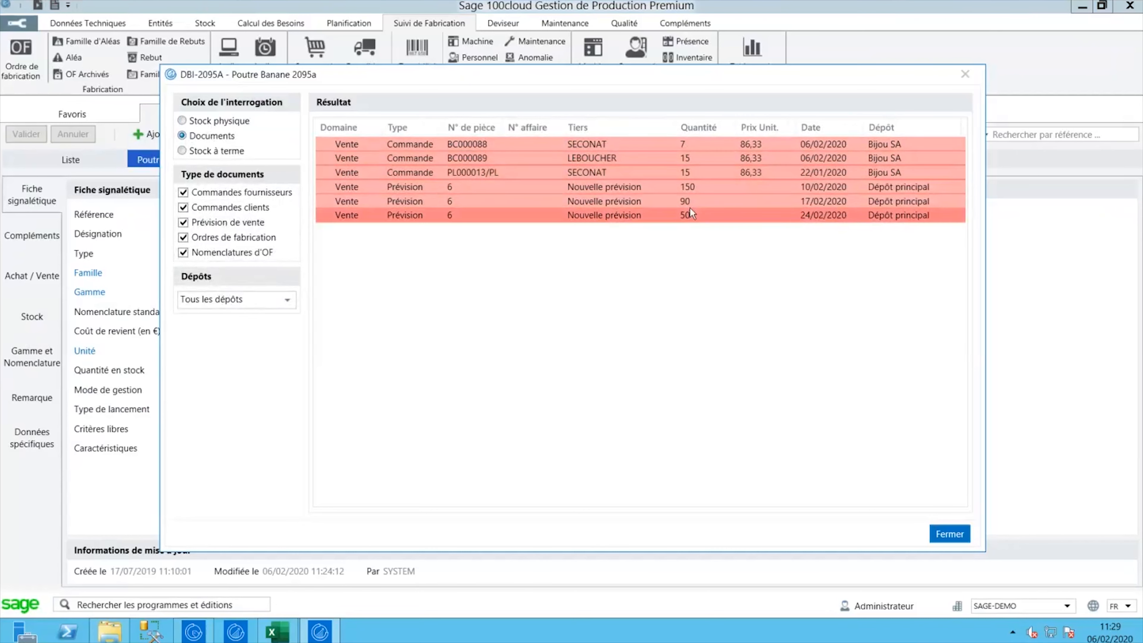
pyautogui.click(965, 74)
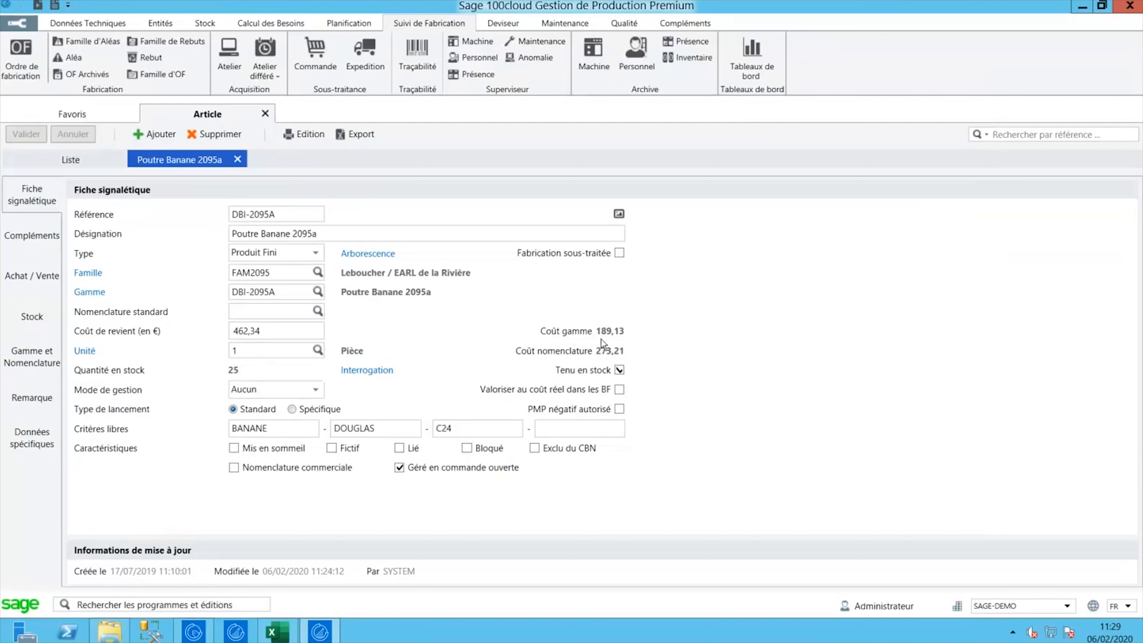
# - Show Poutre Banane 2095a's Compléments (7m3 volume, Bois material) and select its Délai de fabrication value
pyautogui.click(40, 249)
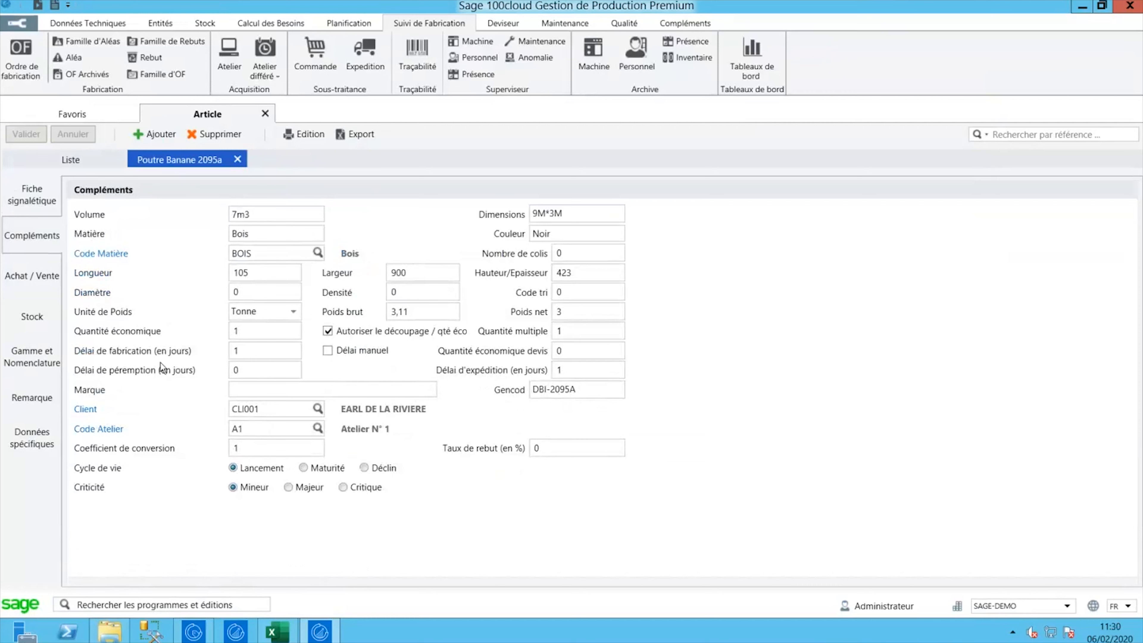
pyautogui.click(263, 352)
pyautogui.moveTo(263, 353); pyautogui.dragTo(221, 349)
# - Open the first employee from the Personnel list and display their planned absences for 2020
pyautogui.click(102, 27)
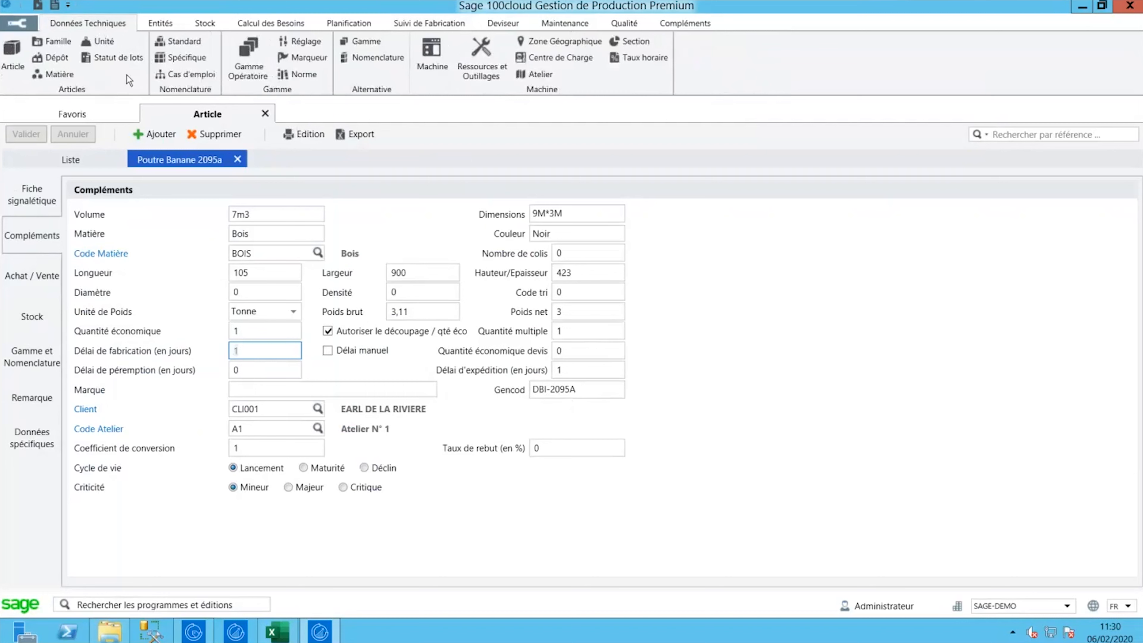
pyautogui.click(162, 26)
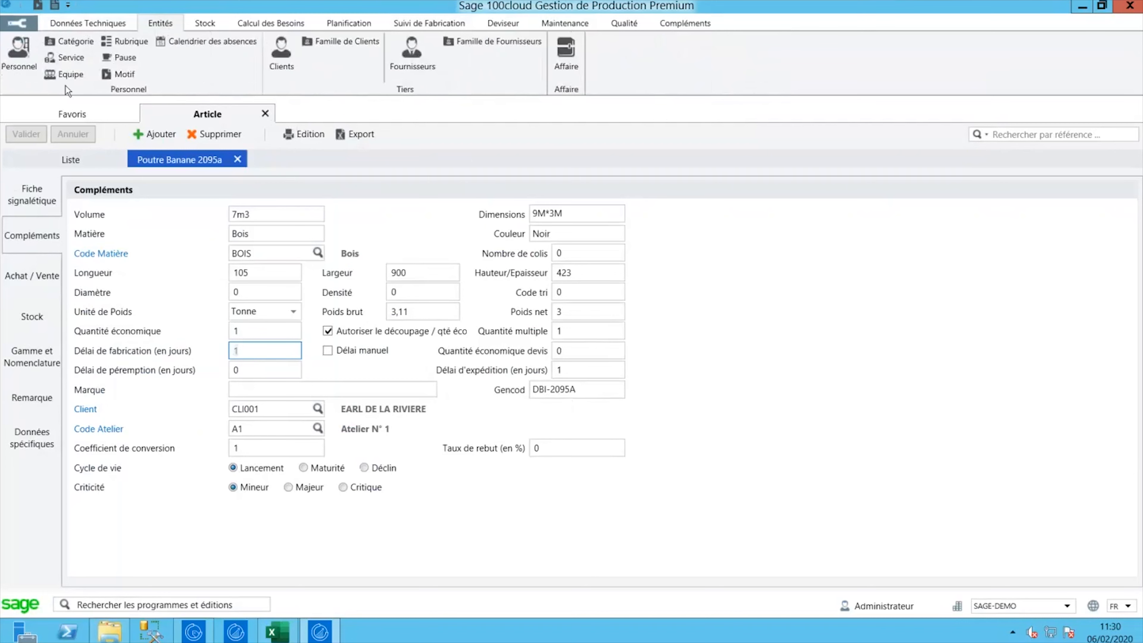
pyautogui.click(20, 72)
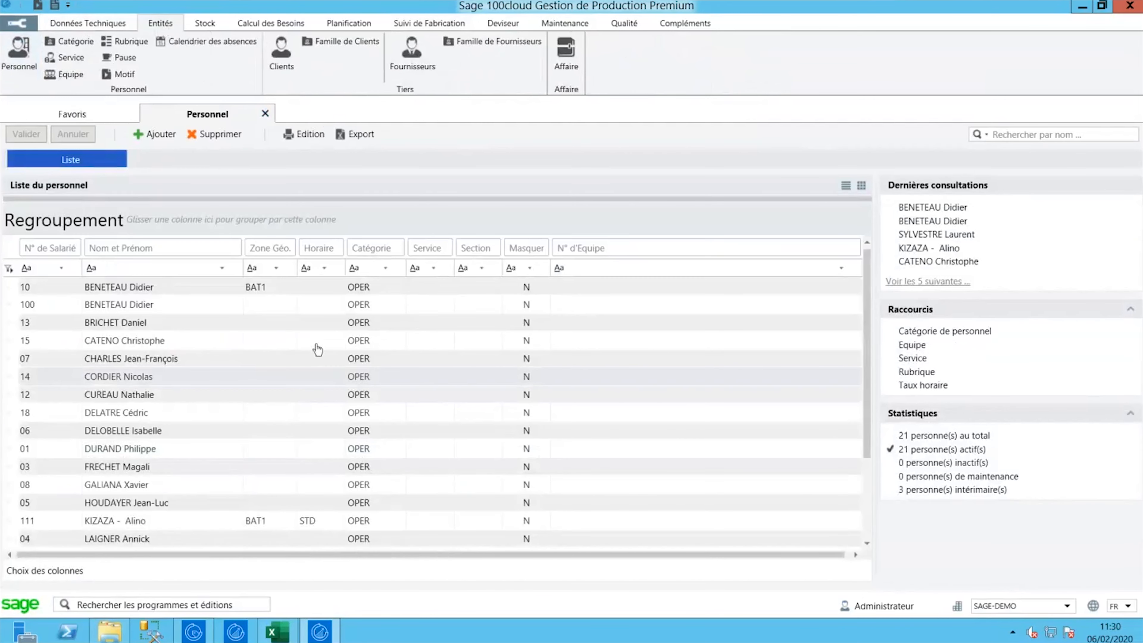
pyautogui.doubleClick(171, 288)
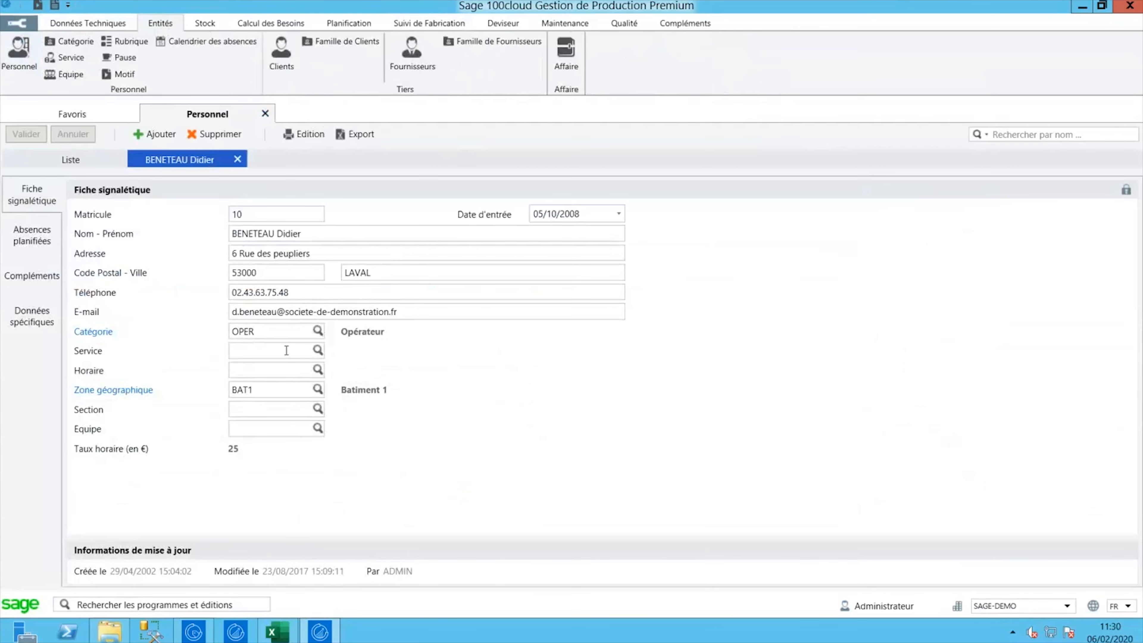
pyautogui.click(22, 246)
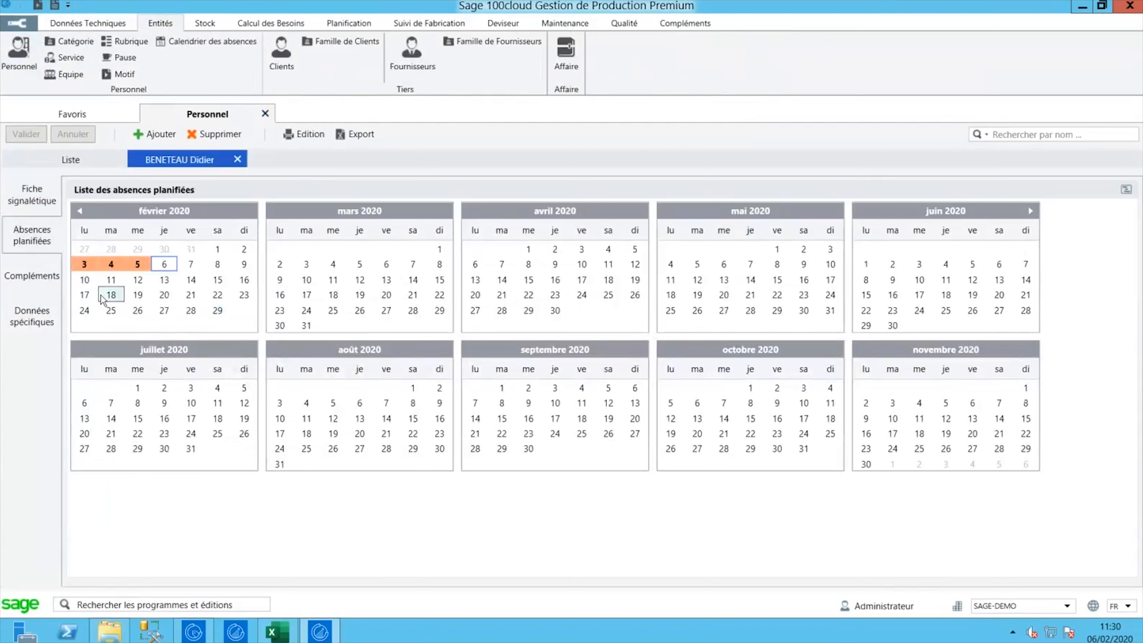
pyautogui.moveTo(84, 266)
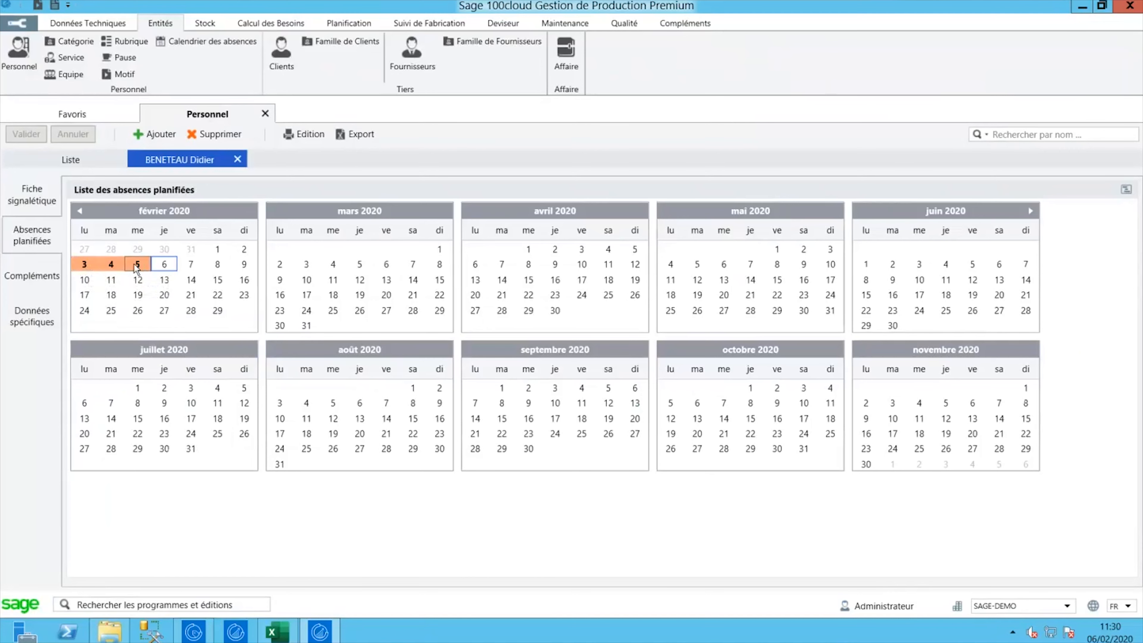
# - Open supplier CAPEXENERG's Réappro. settings showing Monday–Friday ordering and delivery days
pyautogui.click(394, 69)
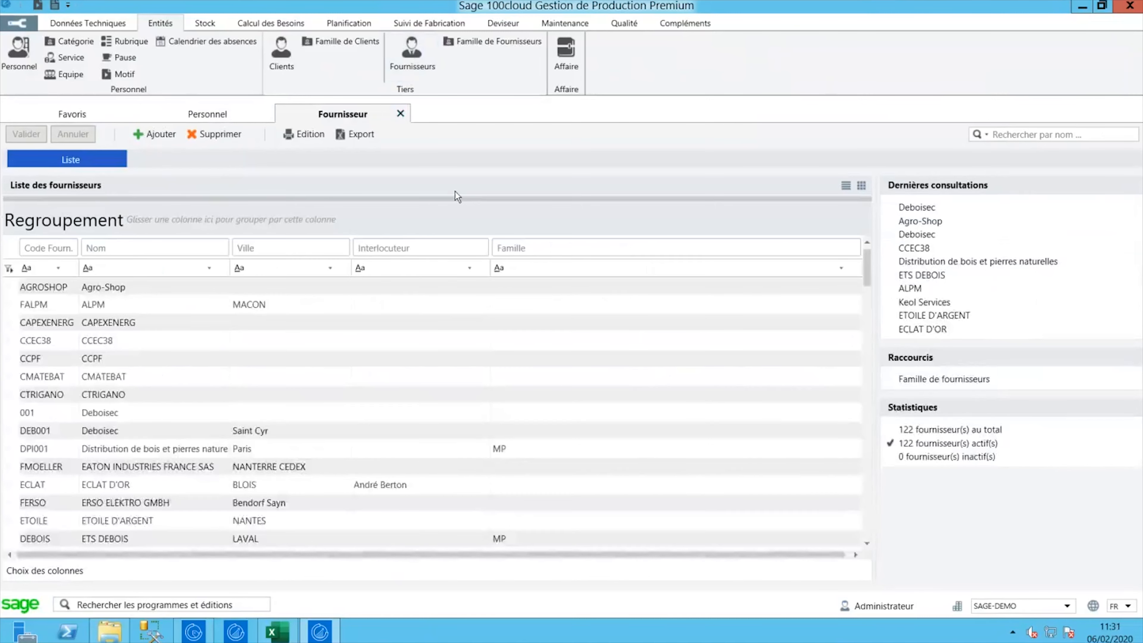
pyautogui.click(110, 322)
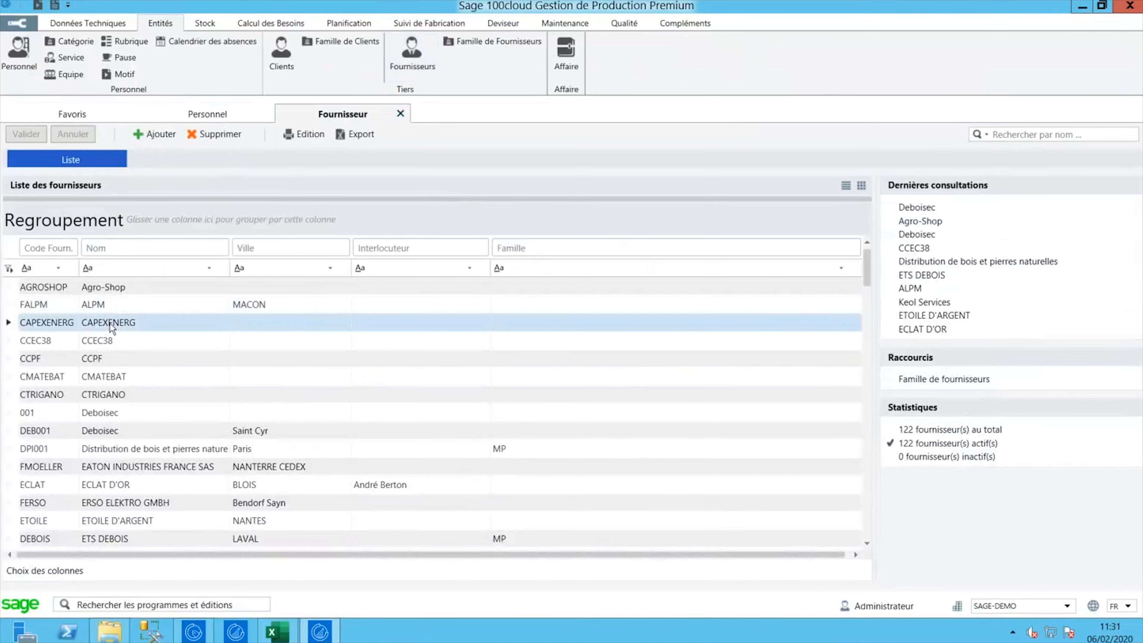
pyautogui.doubleClick(110, 322)
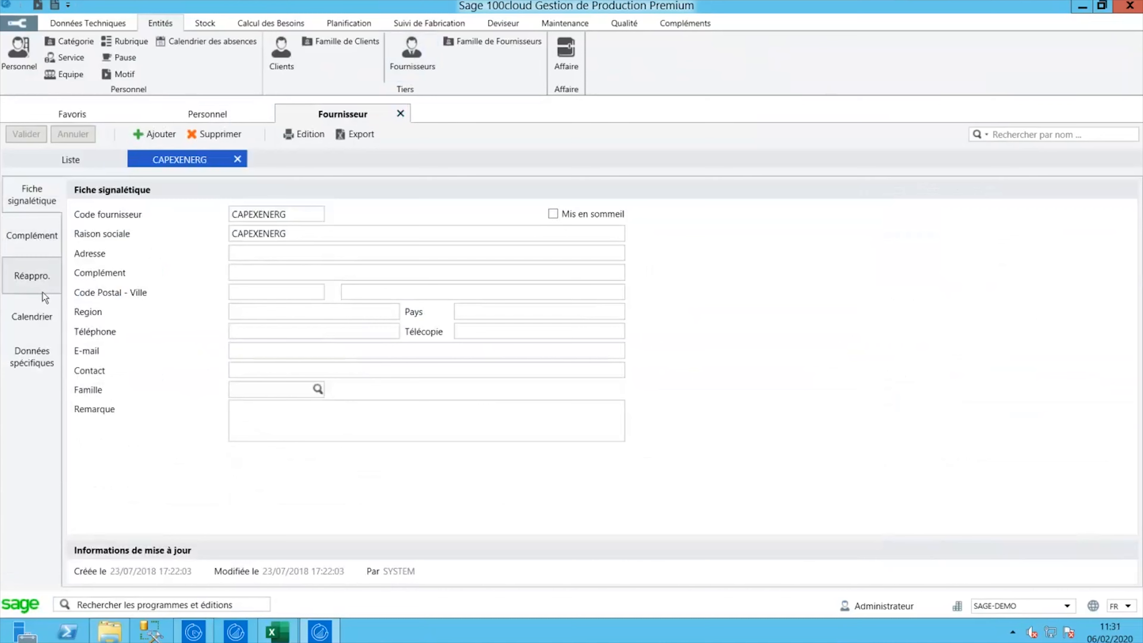
pyautogui.click(38, 280)
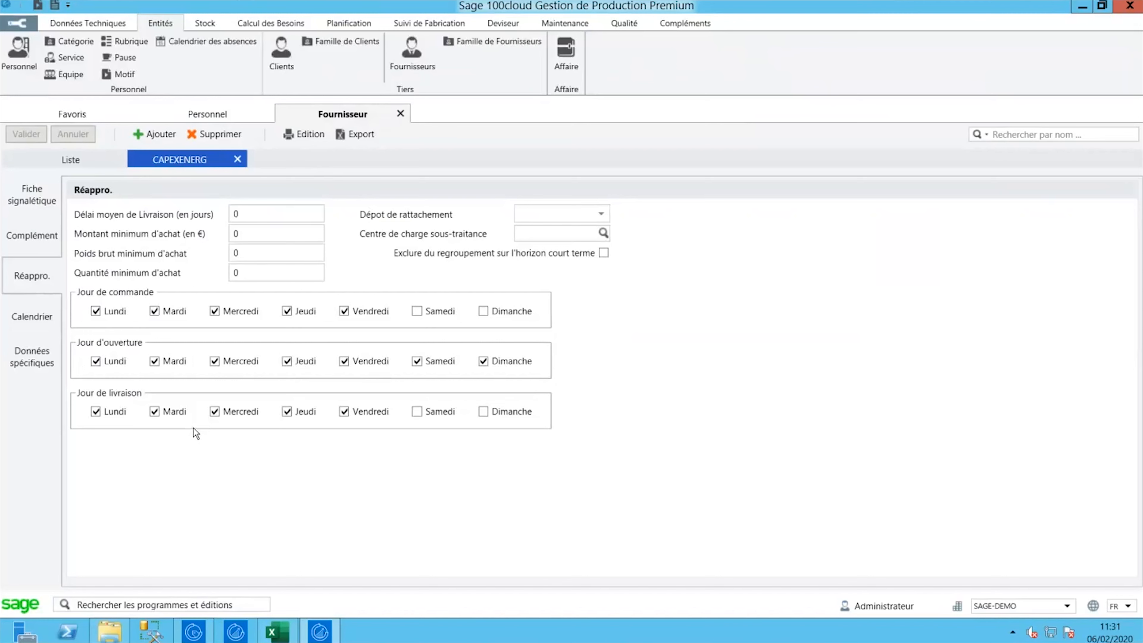
# - Add every day of July 2020 as closure days on CAPEXENERG's calendar
pyautogui.click(38, 323)
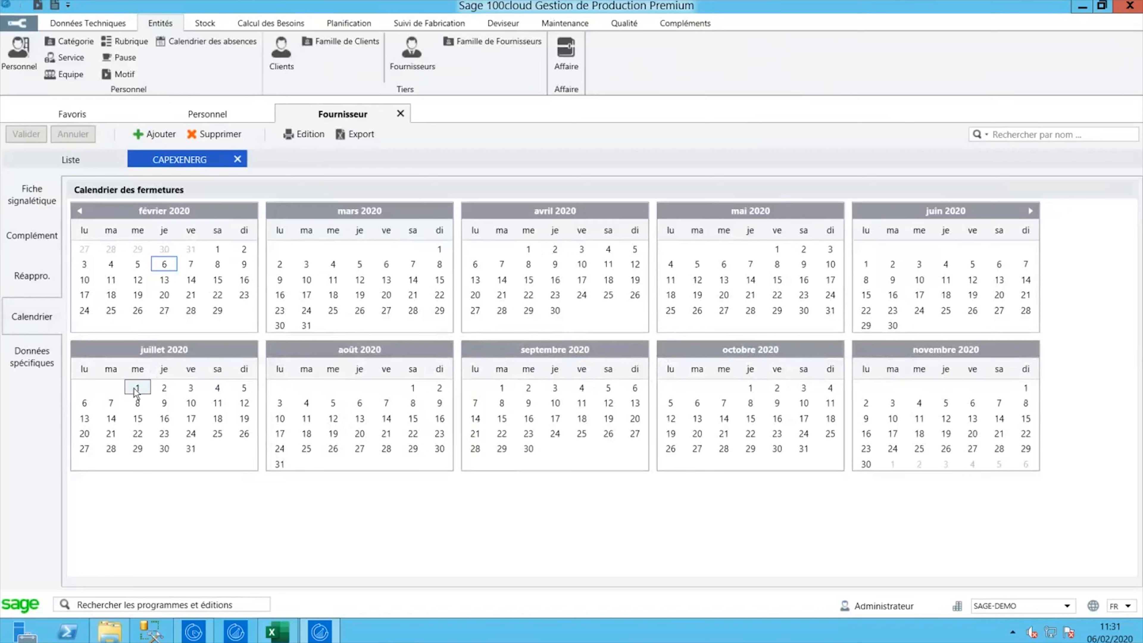
pyautogui.moveTo(148, 395); pyautogui.dragTo(205, 444)
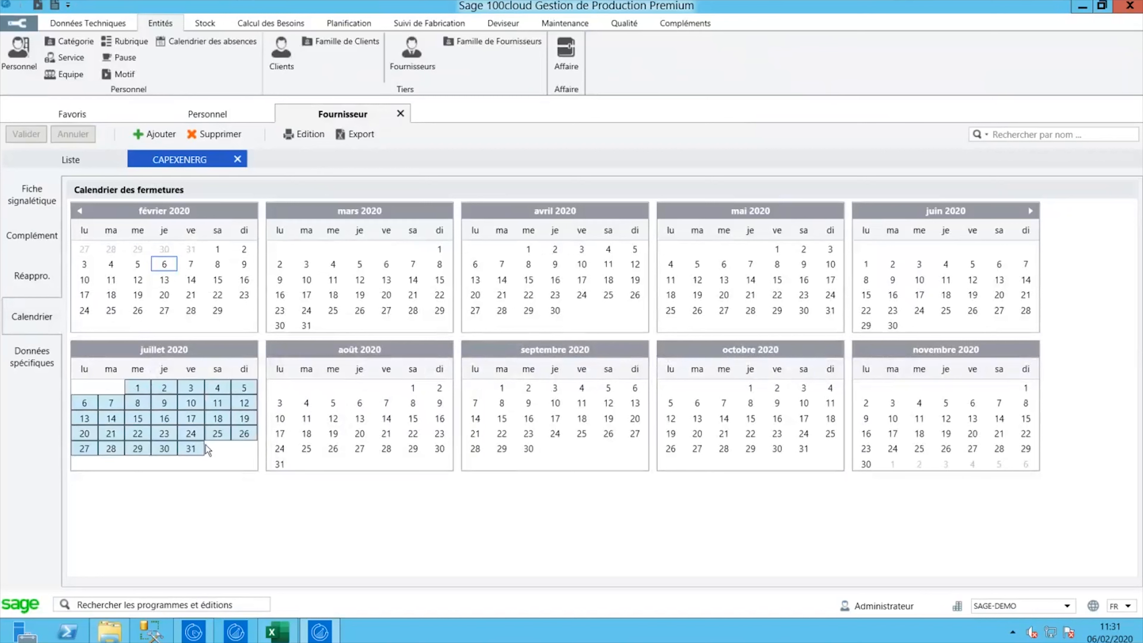
pyautogui.rightClick(162, 408)
pyautogui.click(194, 418)
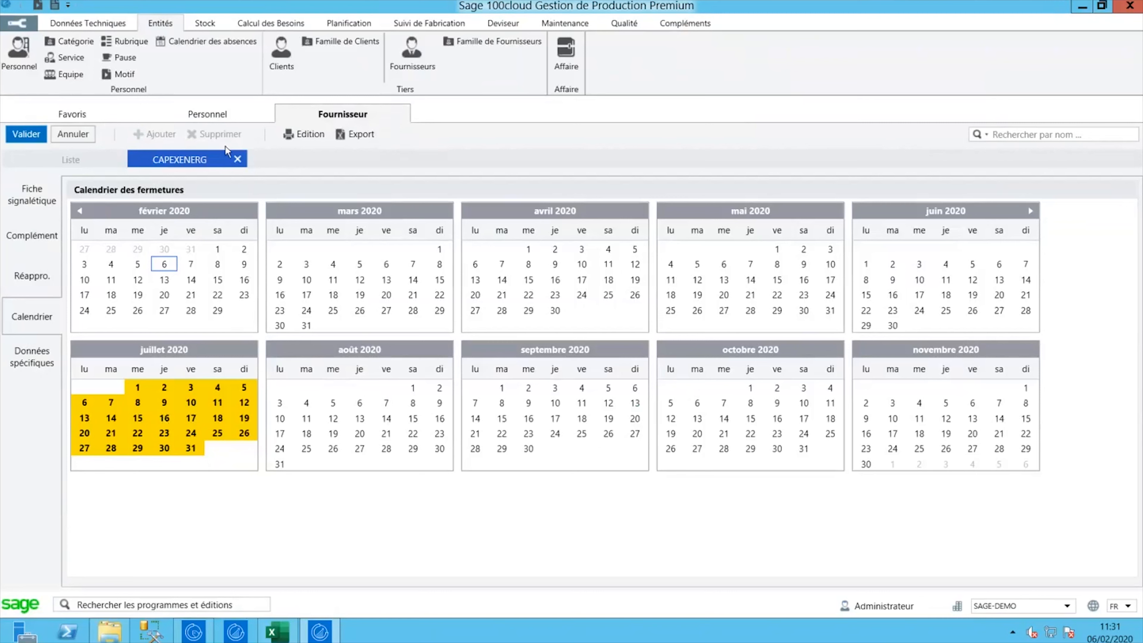
# - Close the supplier record without saving the closure days, then close the supplier list
pyautogui.click(239, 160)
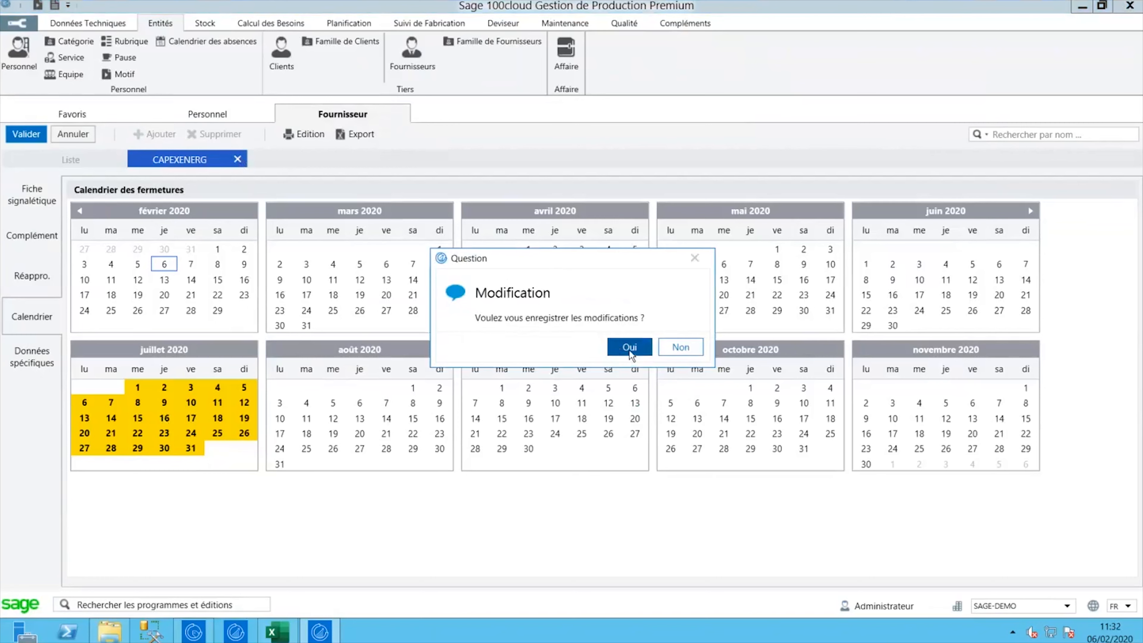
pyautogui.click(679, 348)
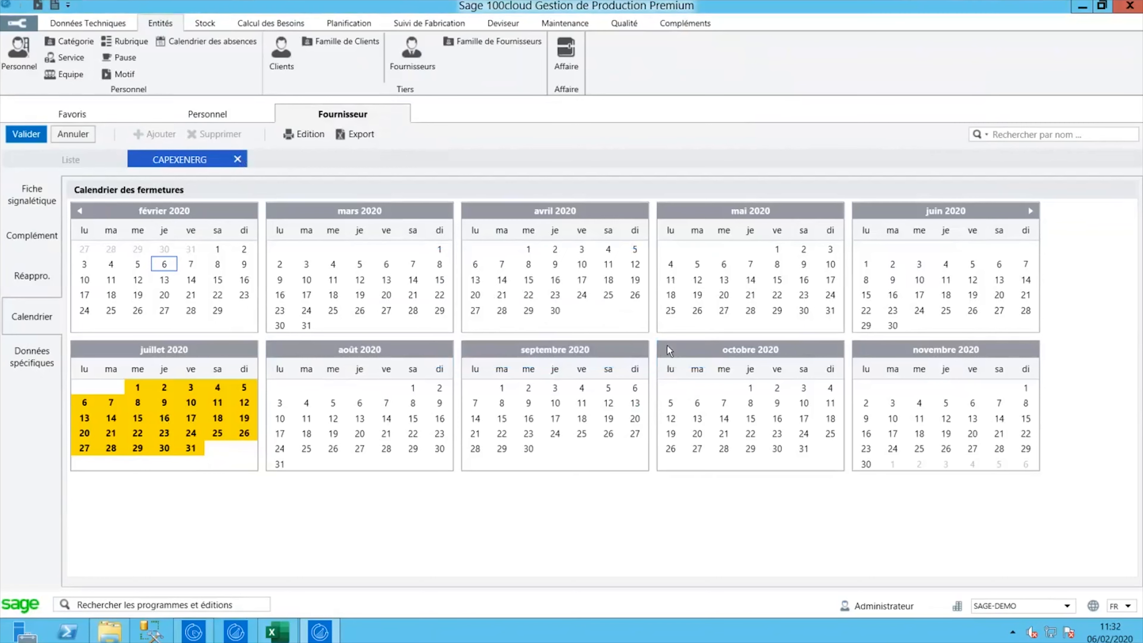
pyautogui.click(400, 113)
pyautogui.click(250, 25)
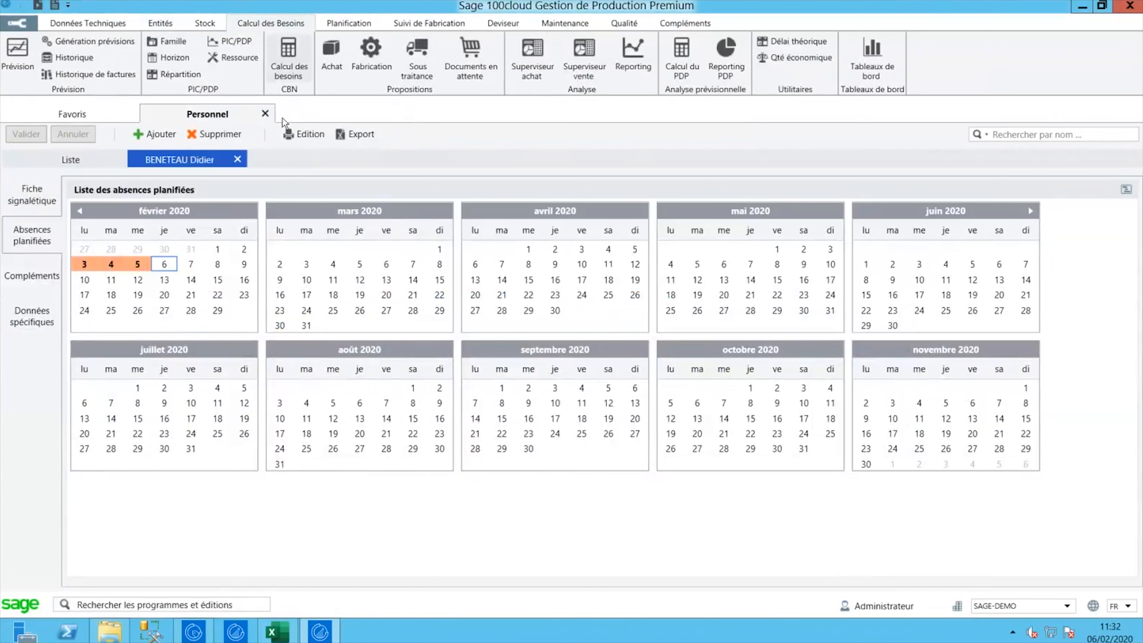
# - Close the employee record, then open and dismiss the CBN calculation engine without running it
pyautogui.click(265, 114)
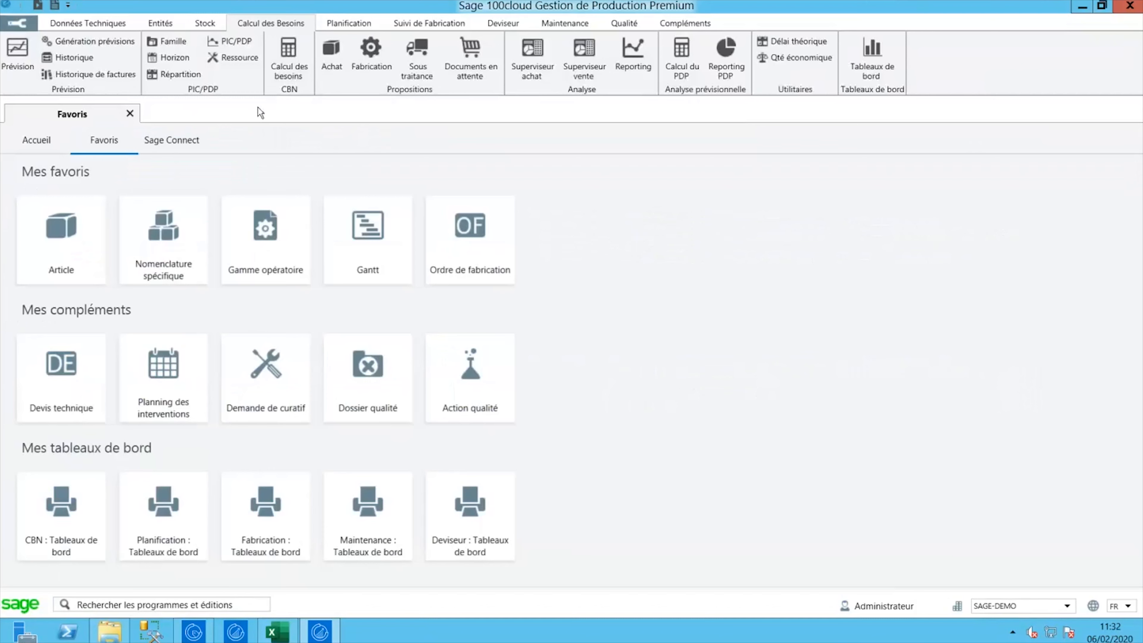
pyautogui.click(295, 80)
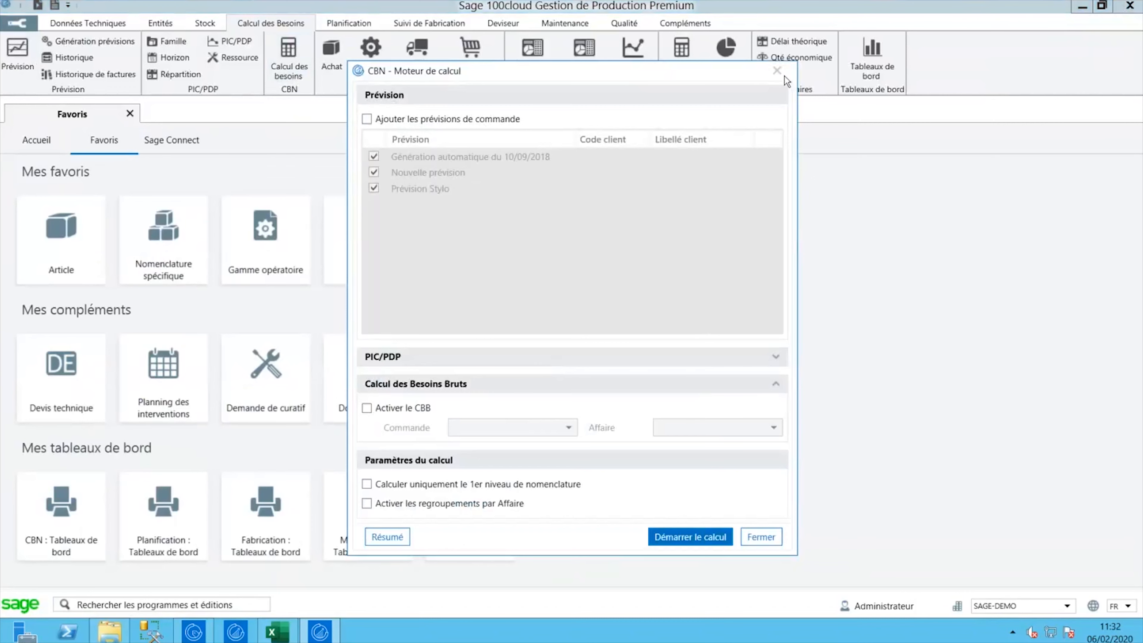
pyautogui.click(777, 70)
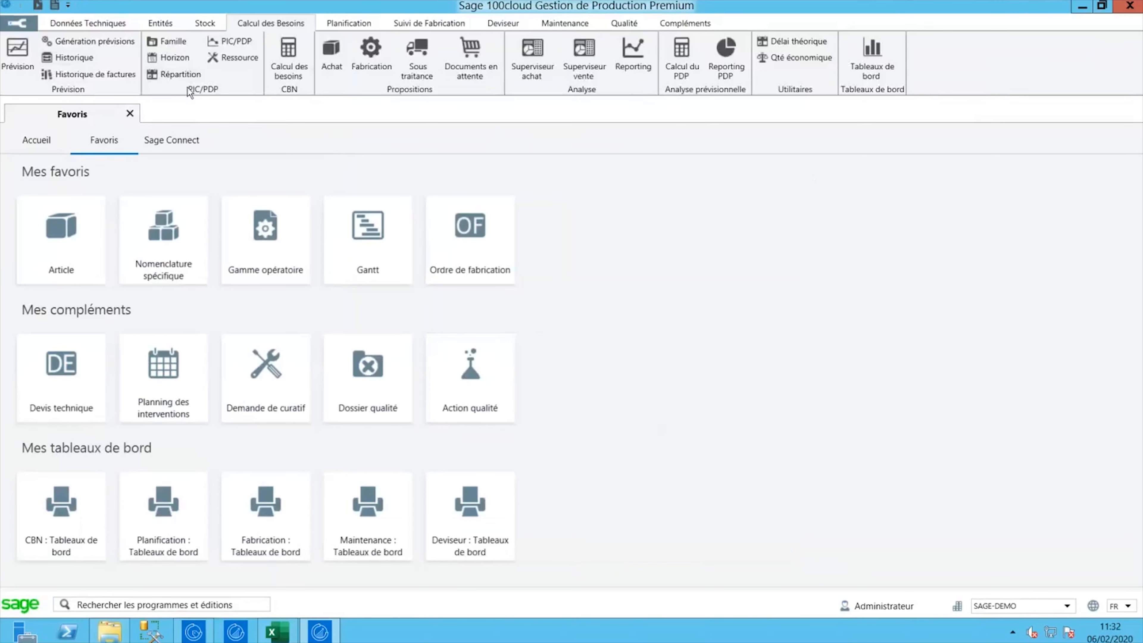
# - Open the Nouvelle prévision forecast's DBI-2095A line to show its weekly quantities
pyautogui.click(19, 70)
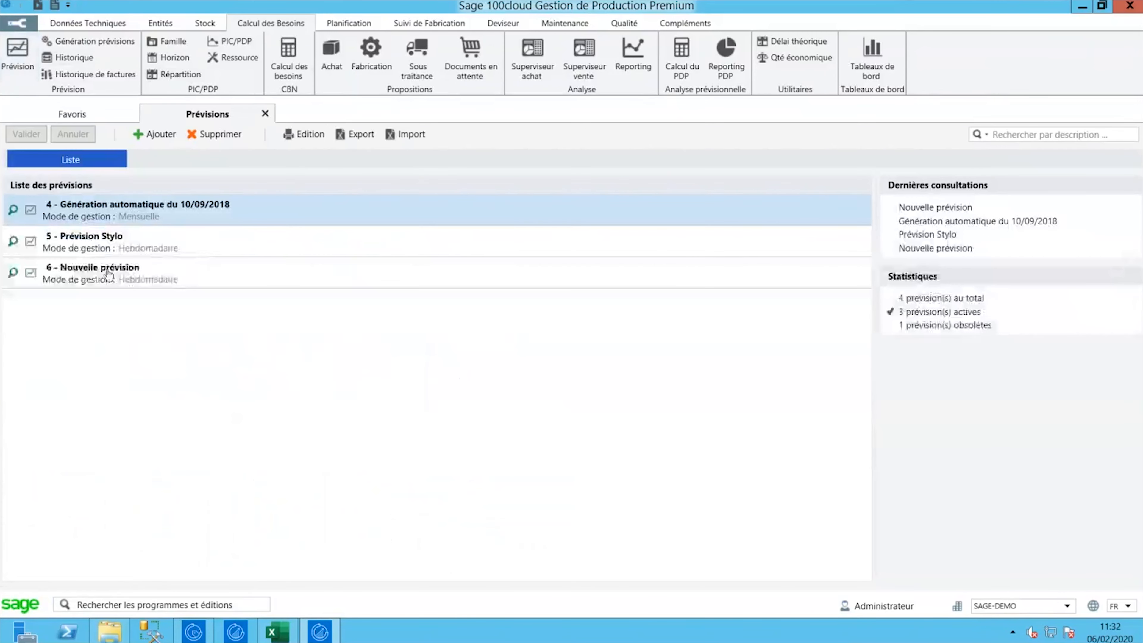
pyautogui.doubleClick(114, 275)
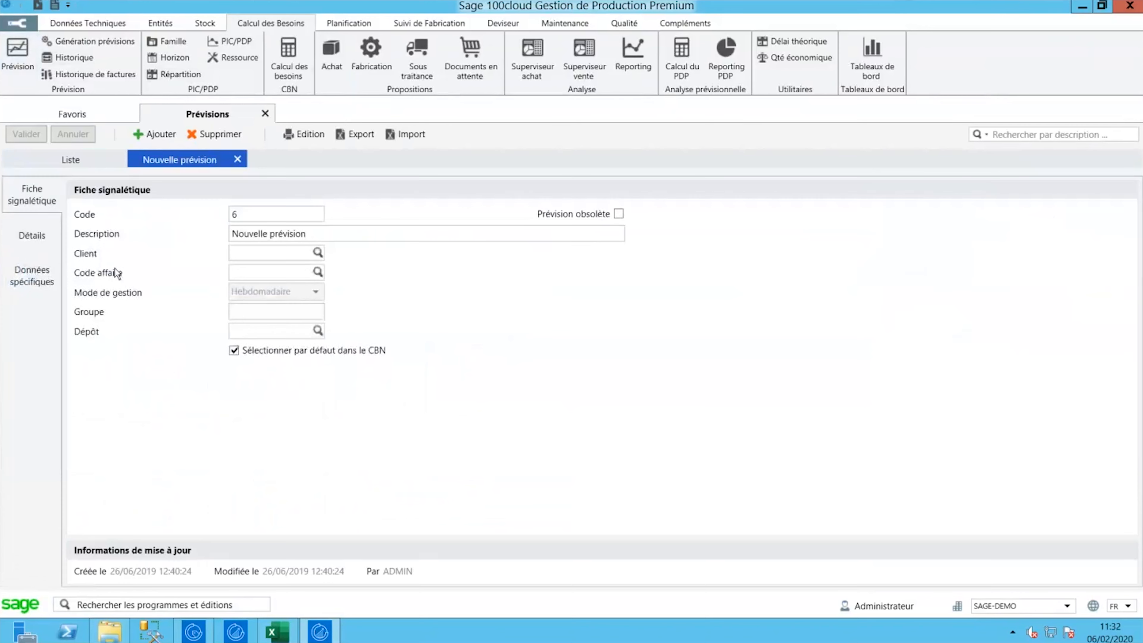
pyautogui.click(31, 235)
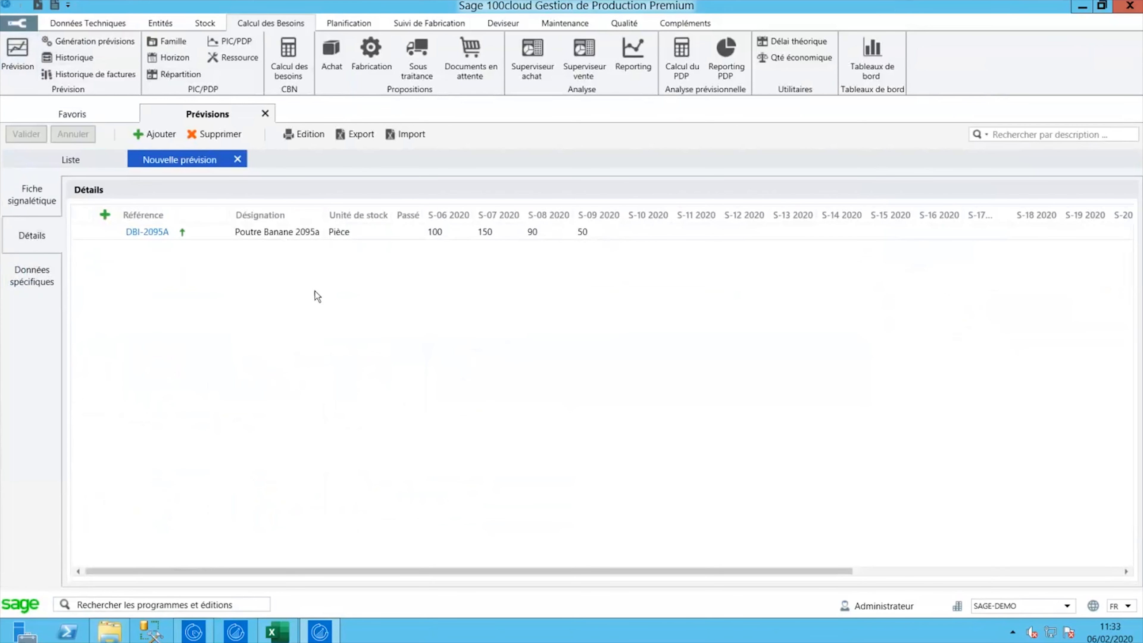
pyautogui.click(357, 235)
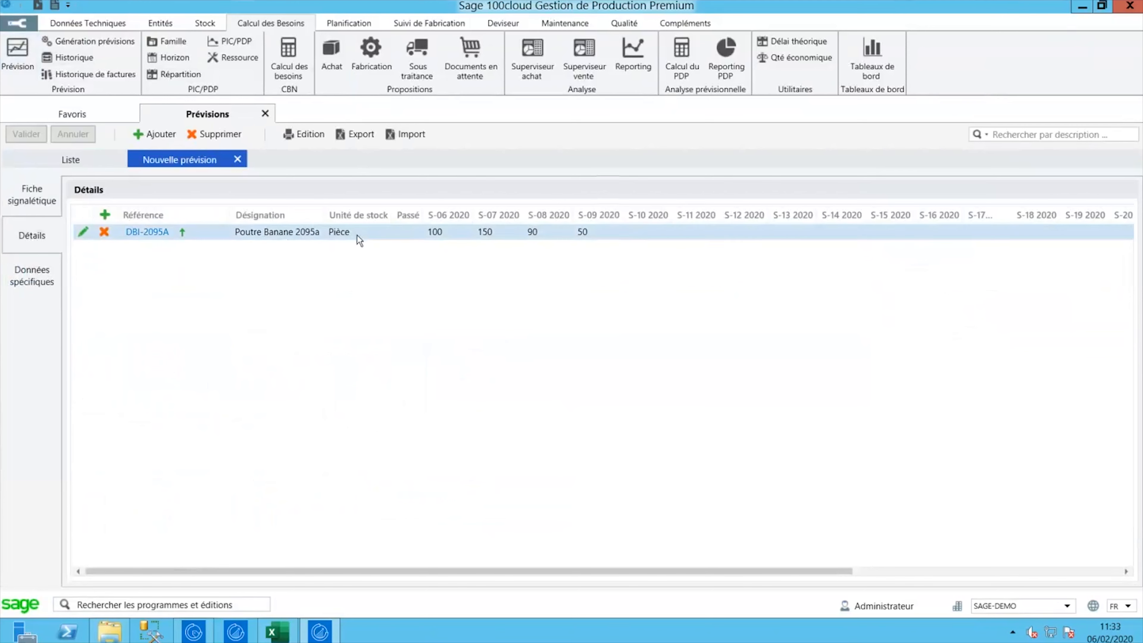
pyautogui.doubleClick(357, 235)
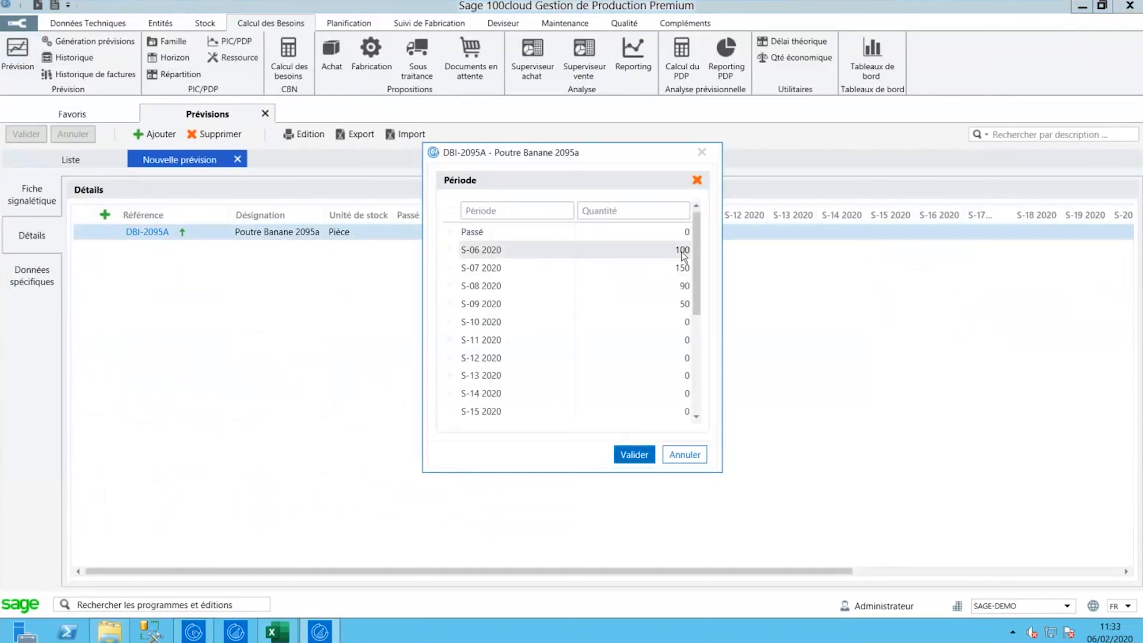
# - Set the S-10 2020 quantity to 30, confirm, and bring up the export wizard
pyautogui.click(686, 325)
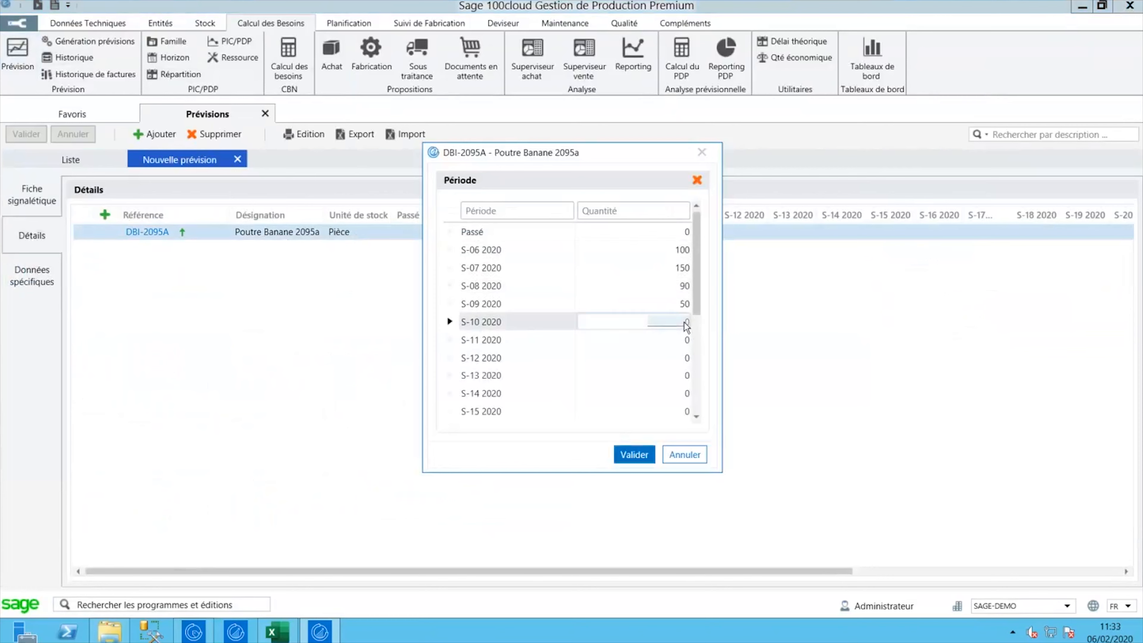
pyautogui.write('30')
pyautogui.click(632, 455)
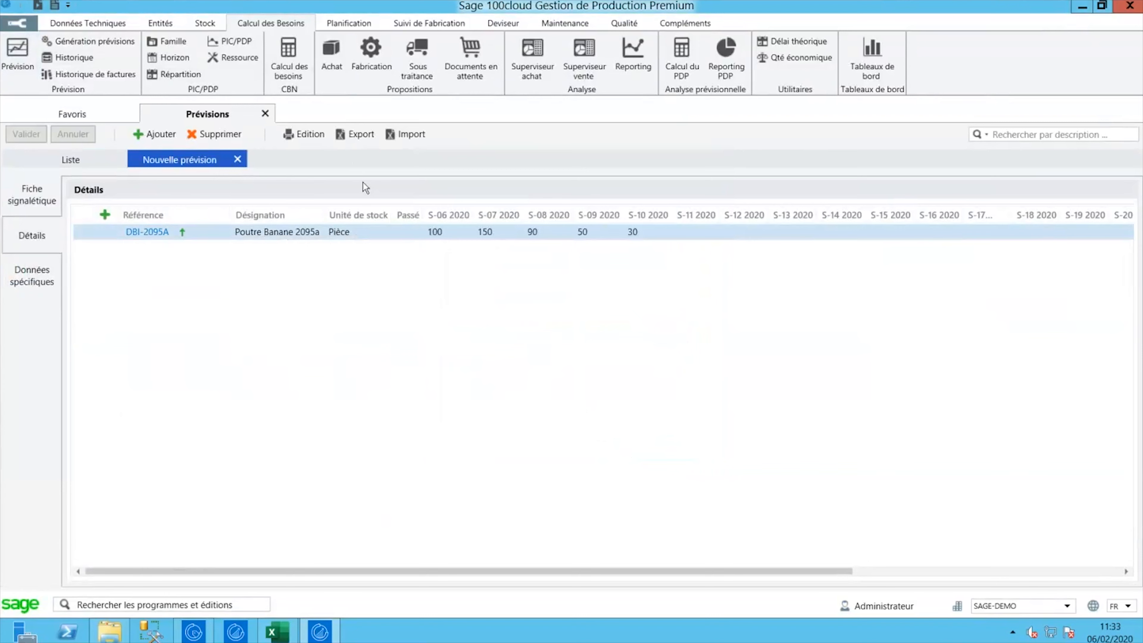
pyautogui.click(352, 136)
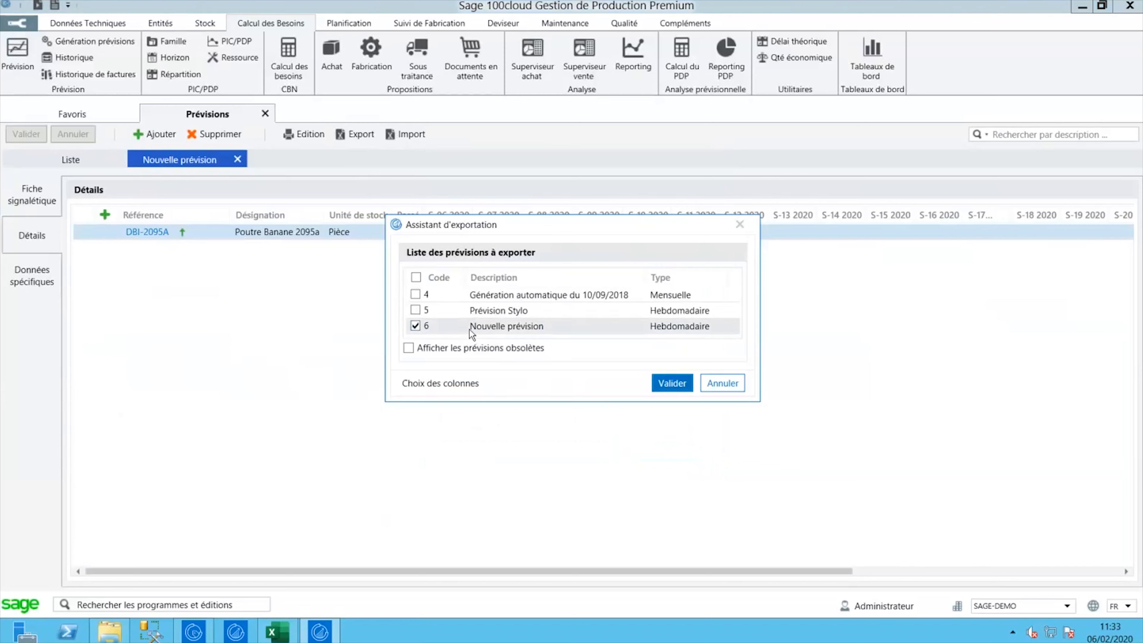
# - Save the forecast export as Prévision-4.2020.xlsx, adapted from Prévision-3.2020.xlsx, and open it in Excel
pyautogui.click(676, 384)
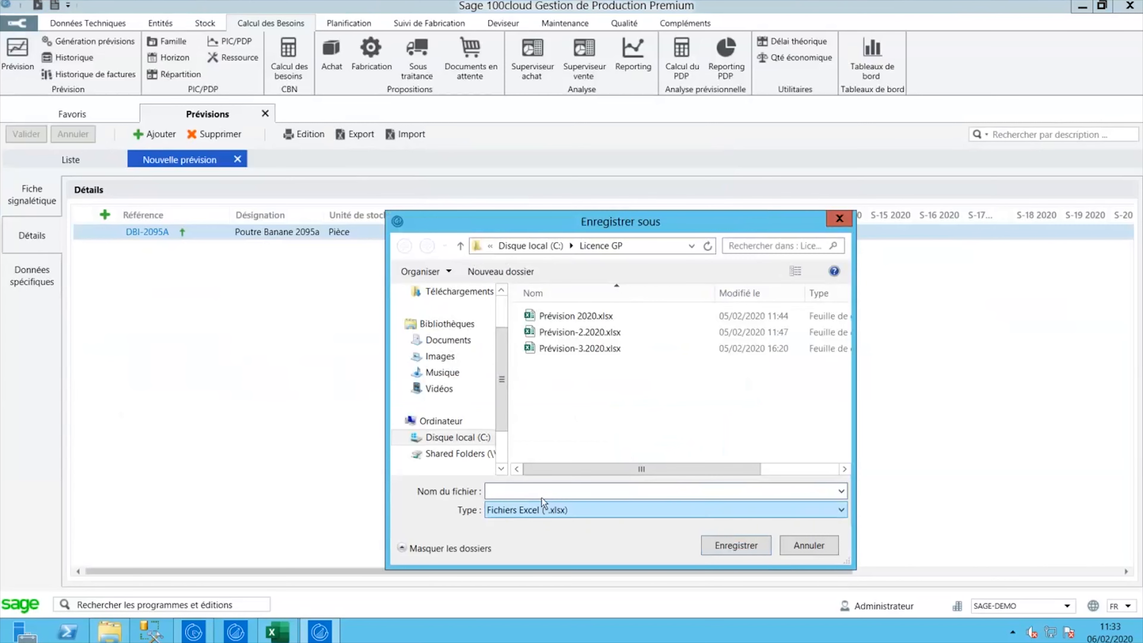
pyautogui.click(577, 351)
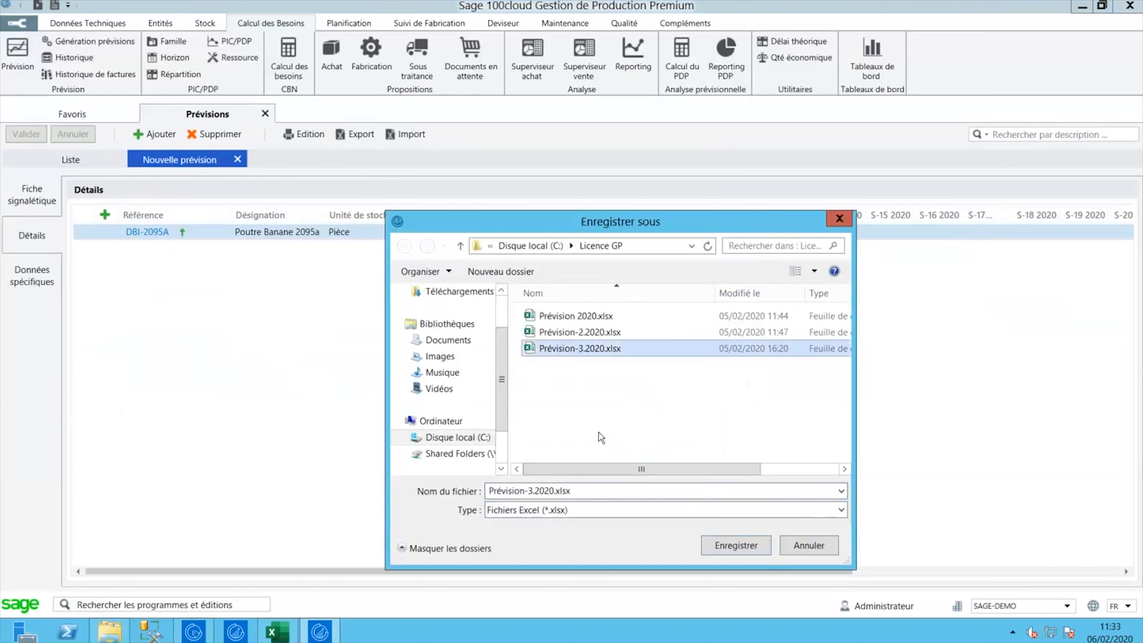
pyautogui.click(535, 492)
pyautogui.click(535, 492)
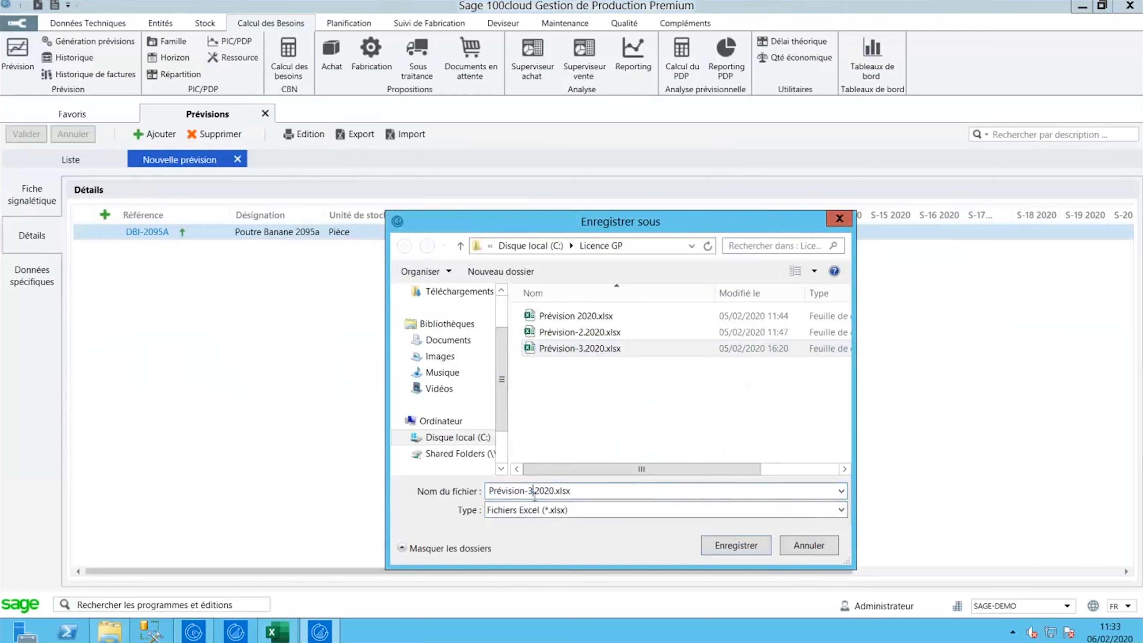
pyautogui.press('BackSpace')
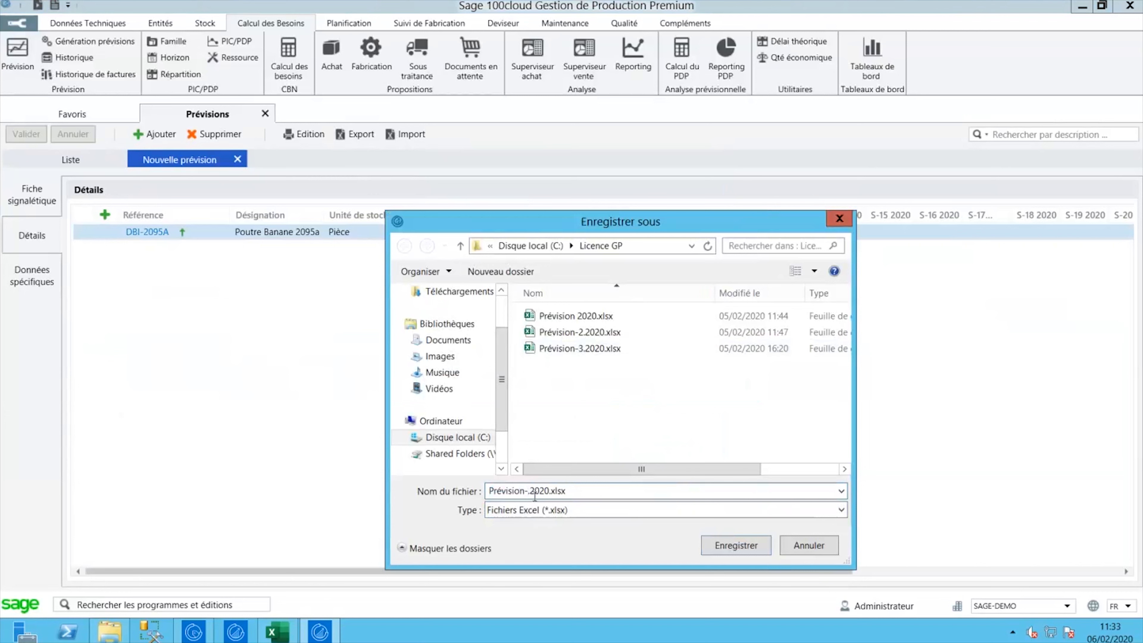
pyautogui.write('4')
pyautogui.click(736, 546)
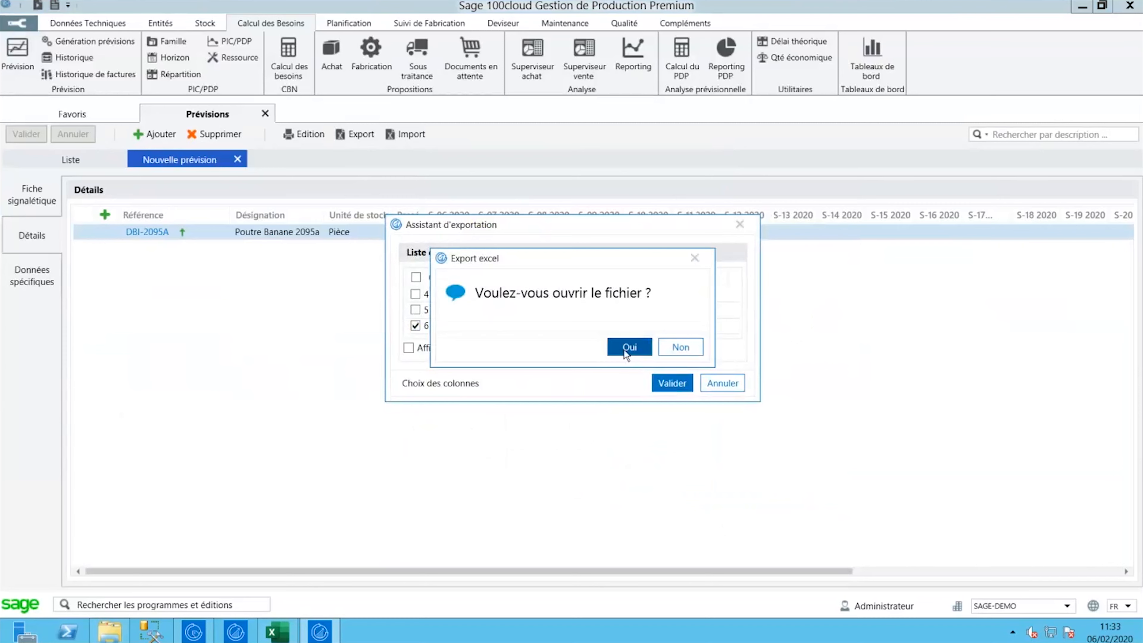
pyautogui.click(625, 349)
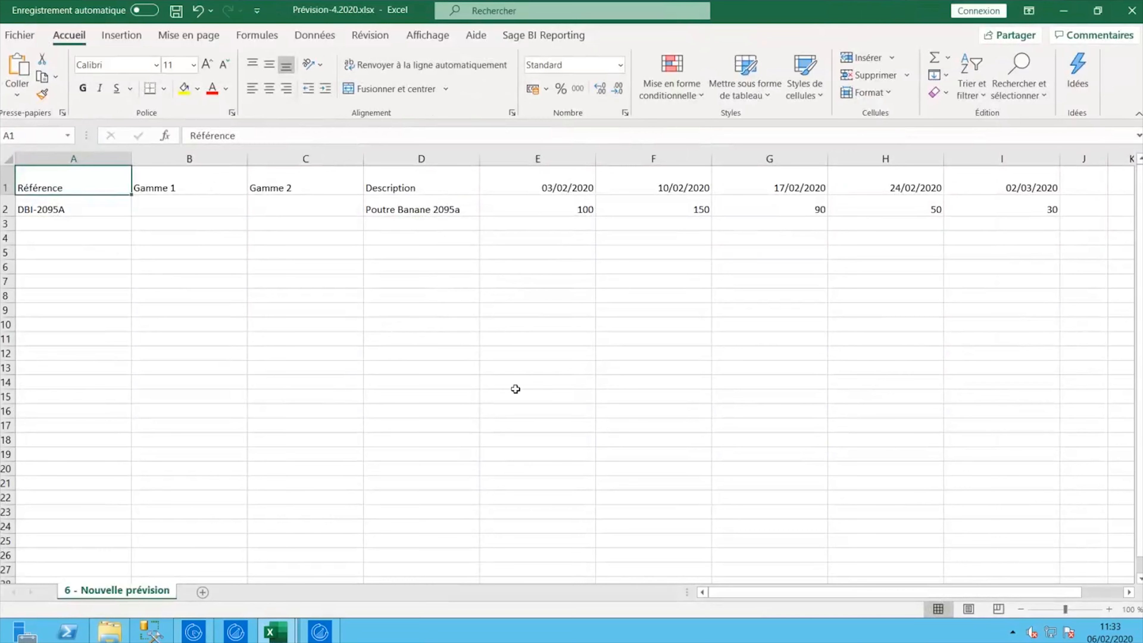
# - Switch from Excel back to Sage's forecast grid showing DBI-2095A quantities 100, 150, 90, 50, 30
pyautogui.click(320, 632)
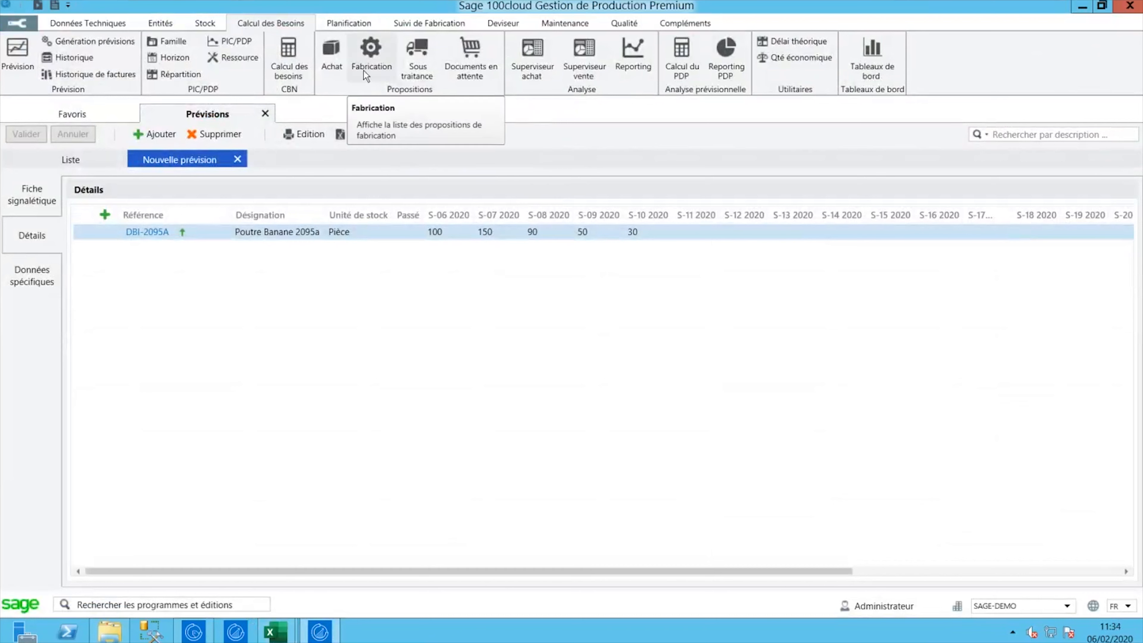
# - Start the net requirements calculation from the Calcul des besoins settings and dismiss its warnings
pyautogui.click(295, 72)
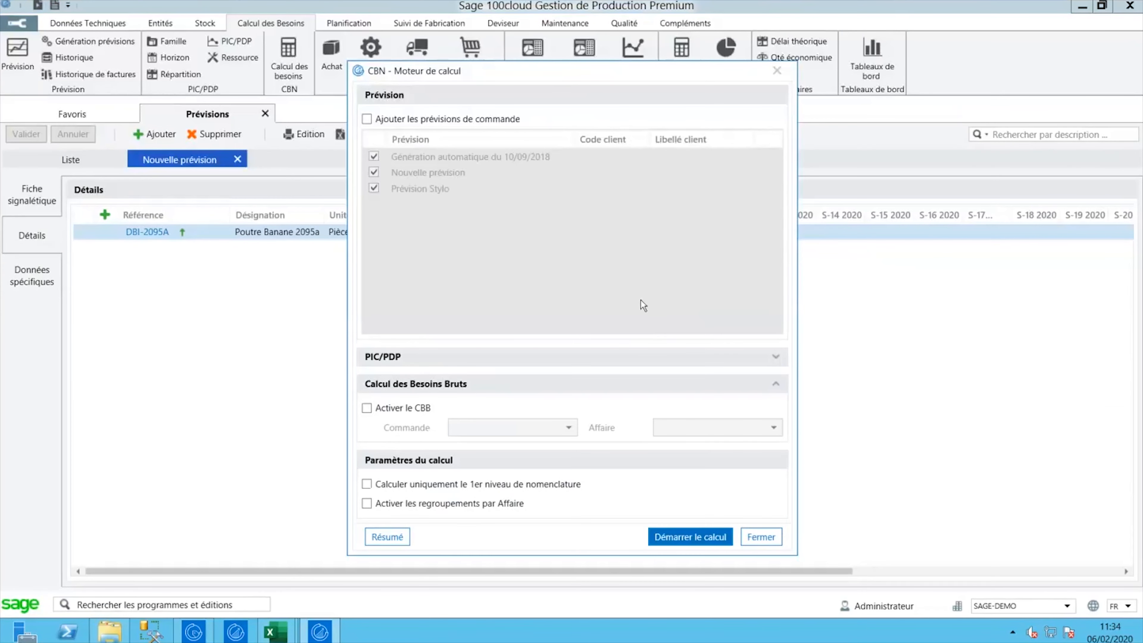
pyautogui.click(681, 534)
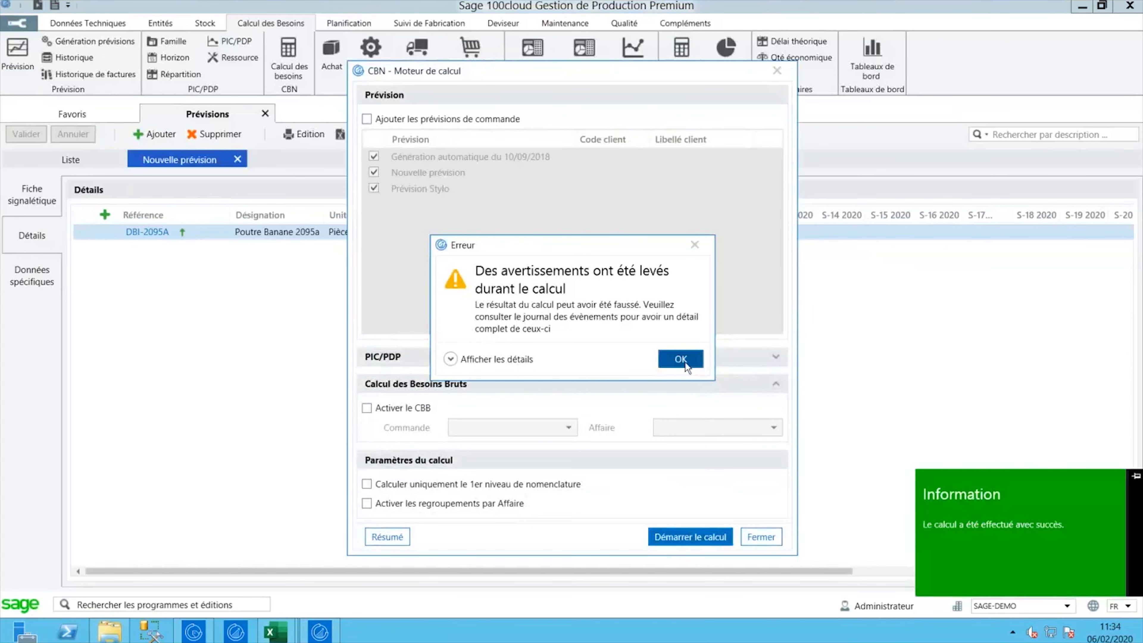
pyautogui.click(681, 359)
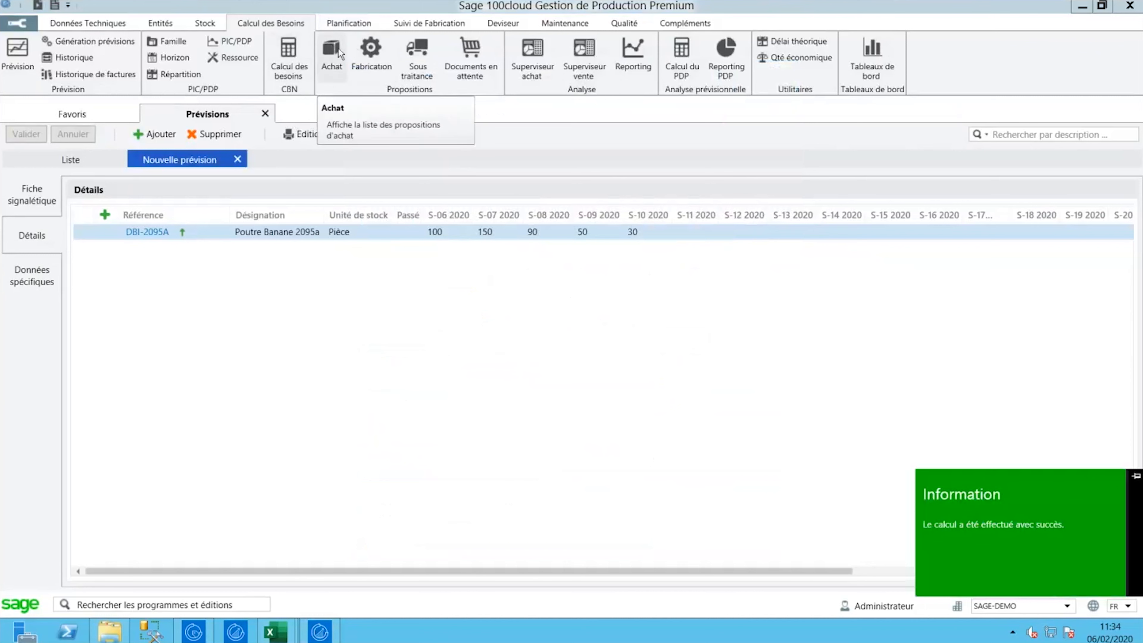
# - Open the purchase proposals list and expand the CCPF supplier group
pyautogui.click(329, 57)
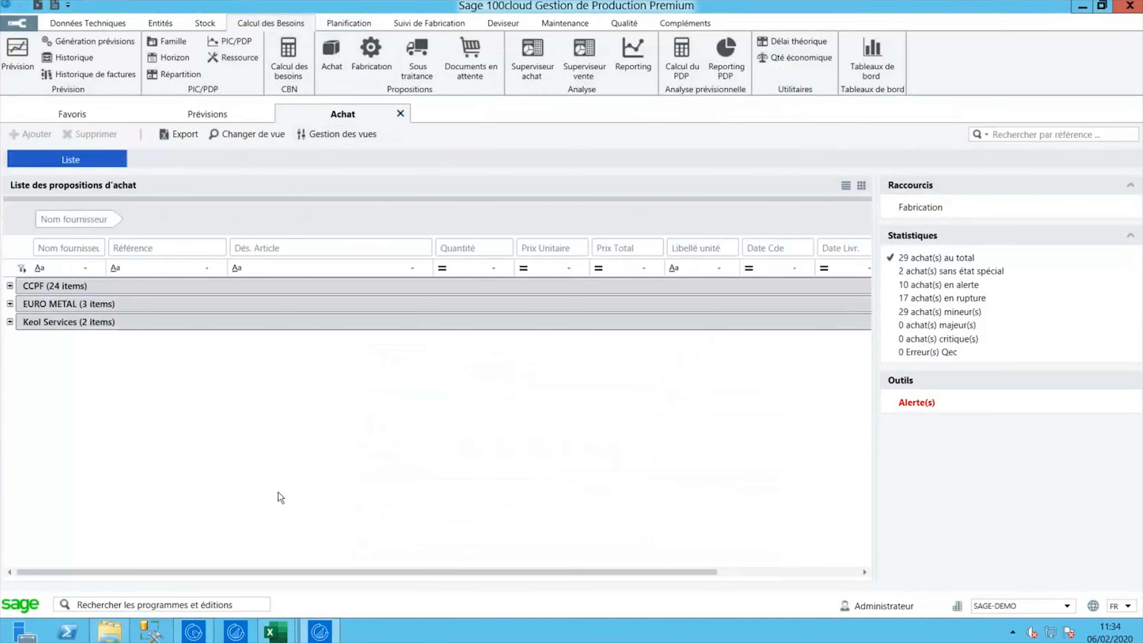
pyautogui.click(10, 286)
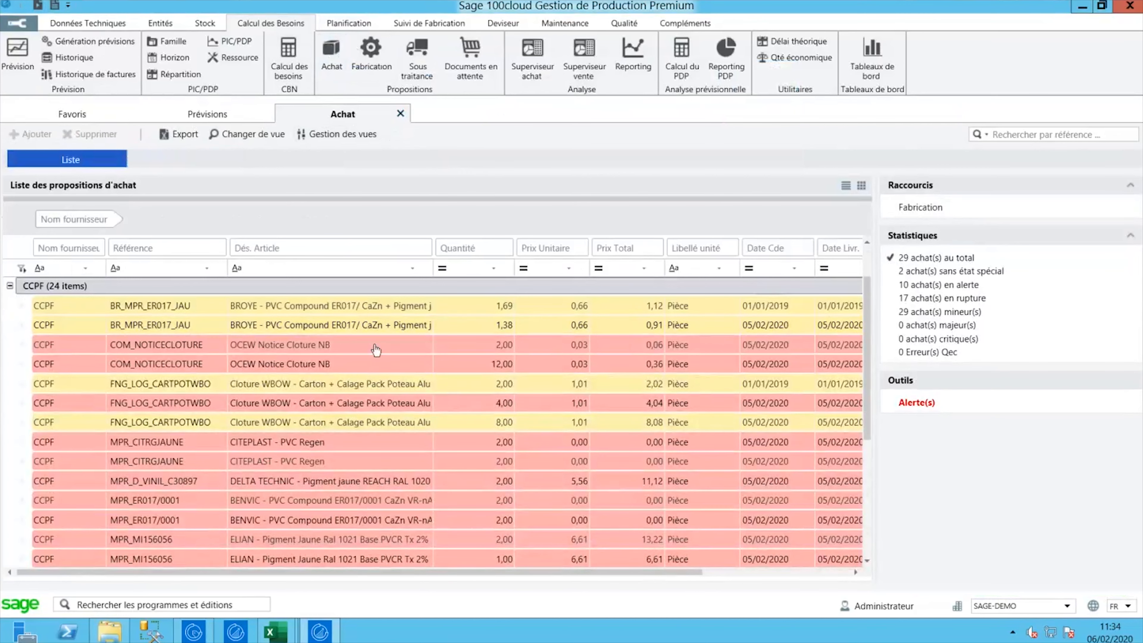
pyautogui.scroll(-4, 159, 401)
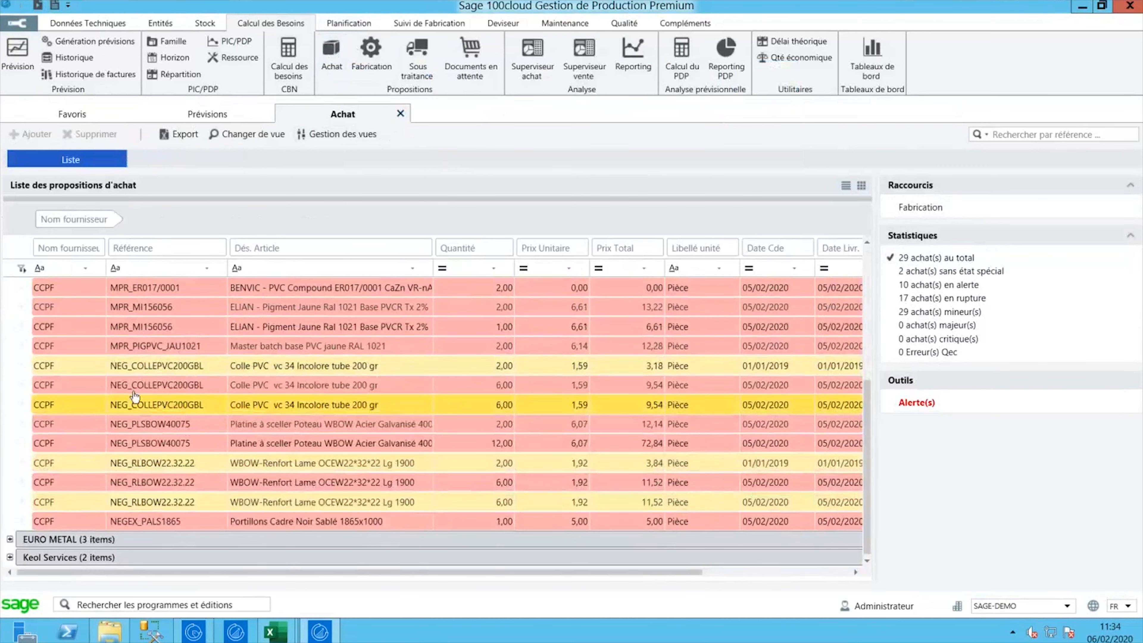
pyautogui.scroll(5, 155, 398)
pyautogui.scroll(-1, 137, 393)
pyautogui.scroll(-3, 137, 393)
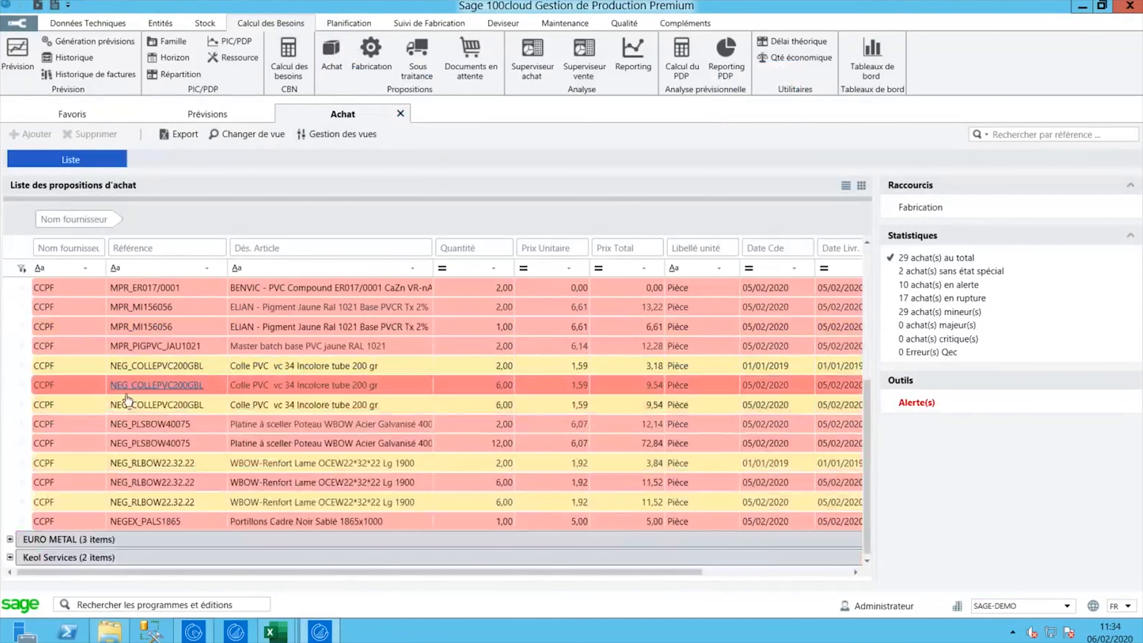
# - Expand the Keol Services supplier group and browse its proposals
pyautogui.click(10, 558)
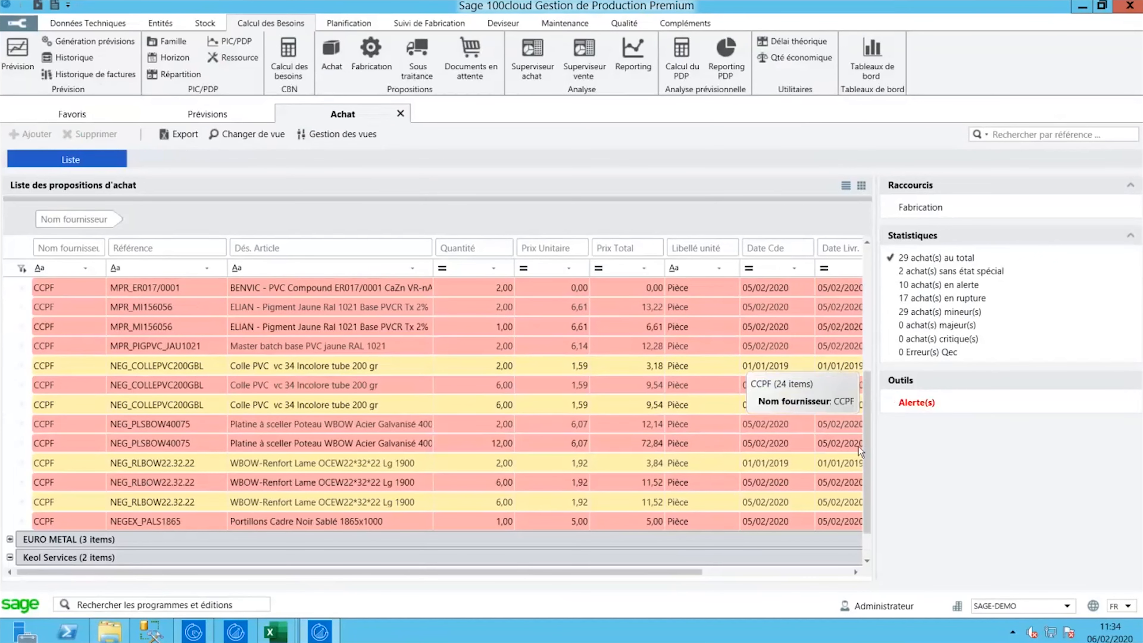
pyautogui.scroll(-1, 756, 380)
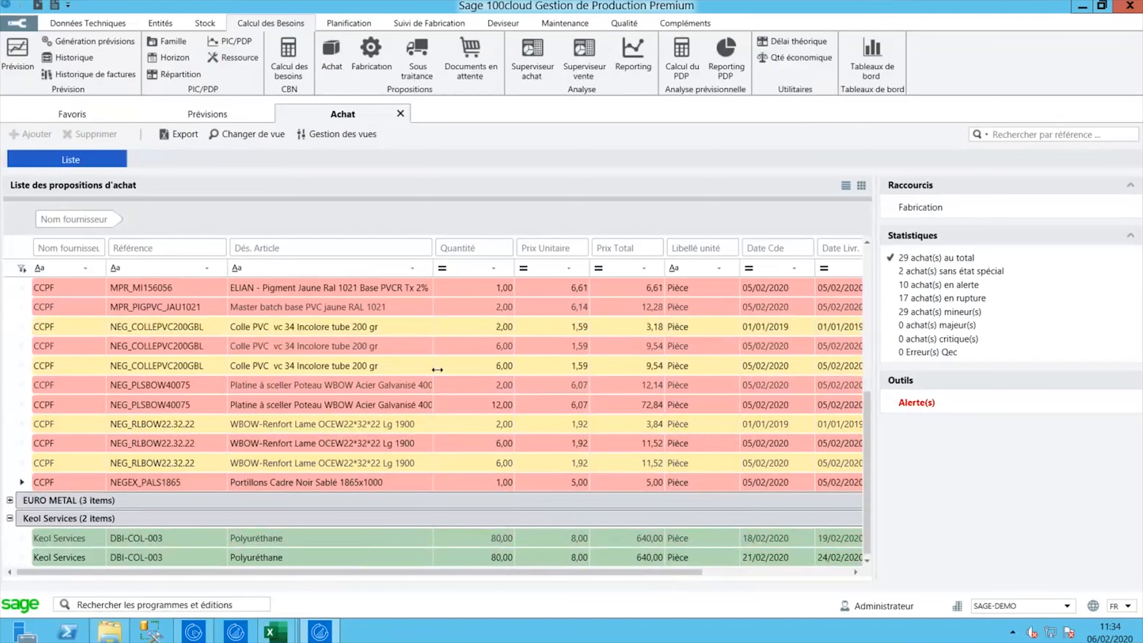
pyautogui.moveTo(861, 444); pyautogui.dragTo(848, 352)
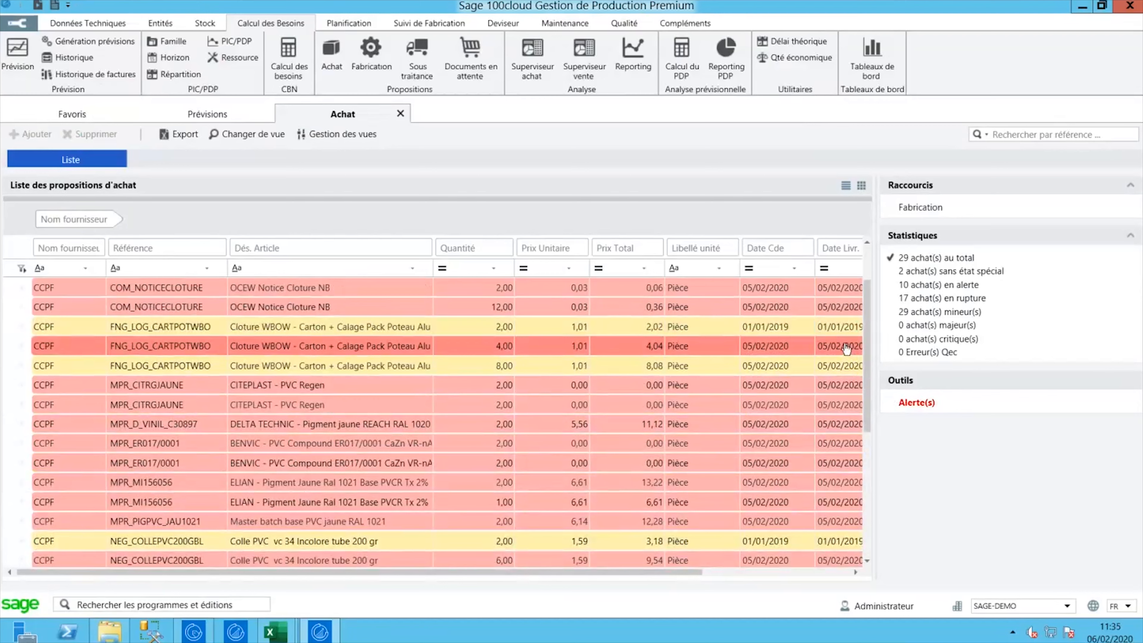
pyautogui.scroll(1, 866, 331)
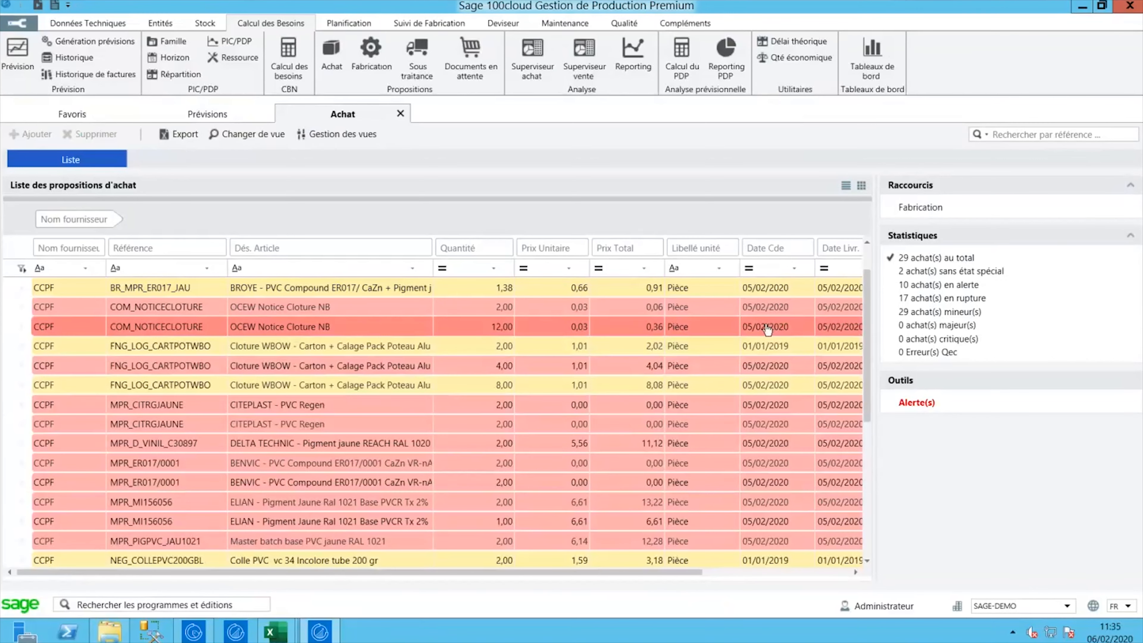
# - Select the BR_MPR_ER017_JAU, FNG_LOG_CARTPOTWBO and second Keol Services proposals to review them
pyautogui.click(769, 293)
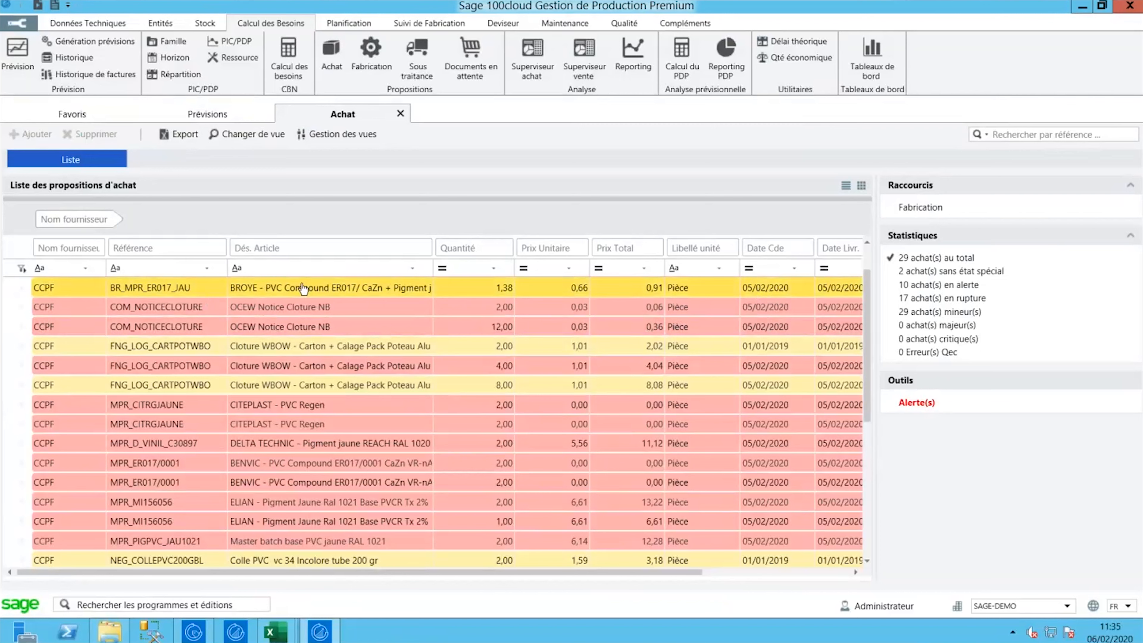
pyautogui.click(688, 347)
pyautogui.click(688, 289)
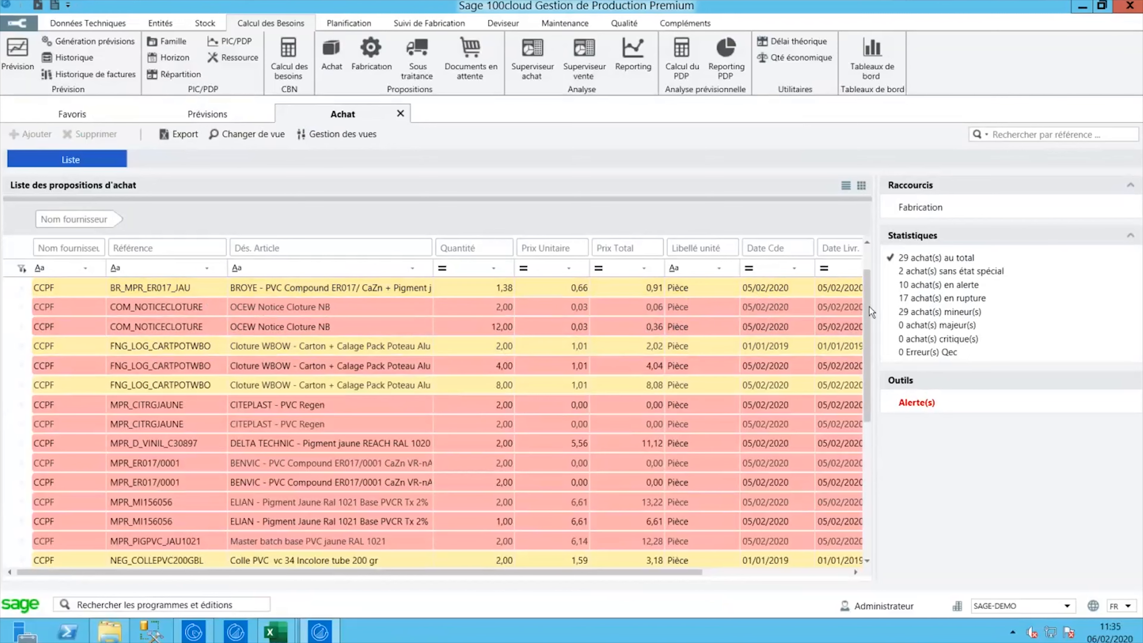
pyautogui.scroll(-4, 251, 525)
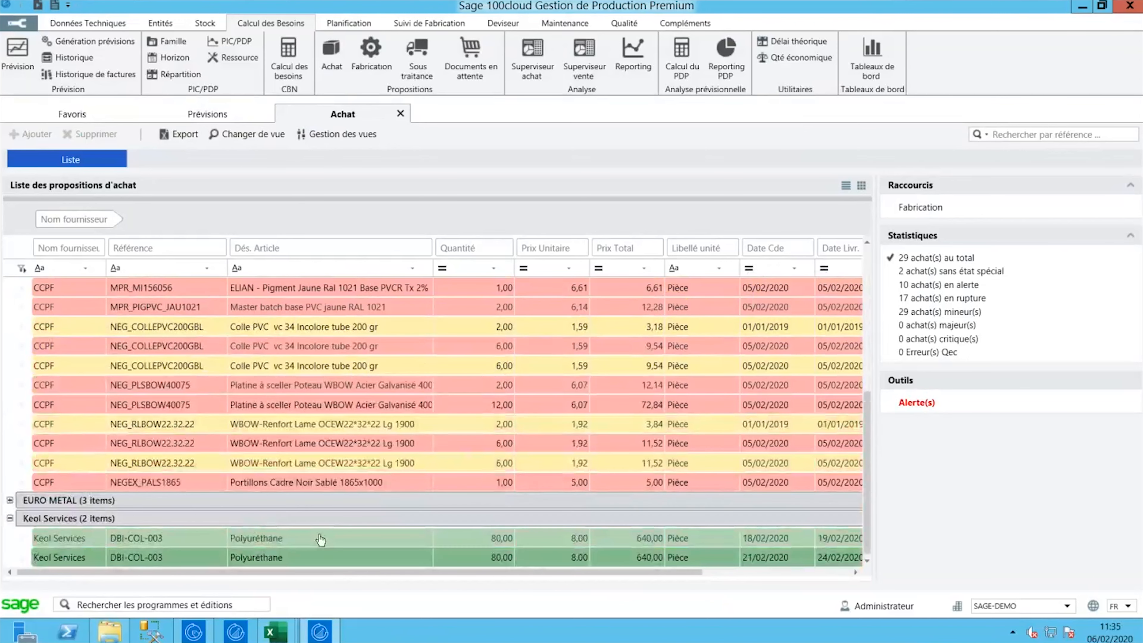
pyautogui.click(334, 559)
pyautogui.scroll(2, 329, 547)
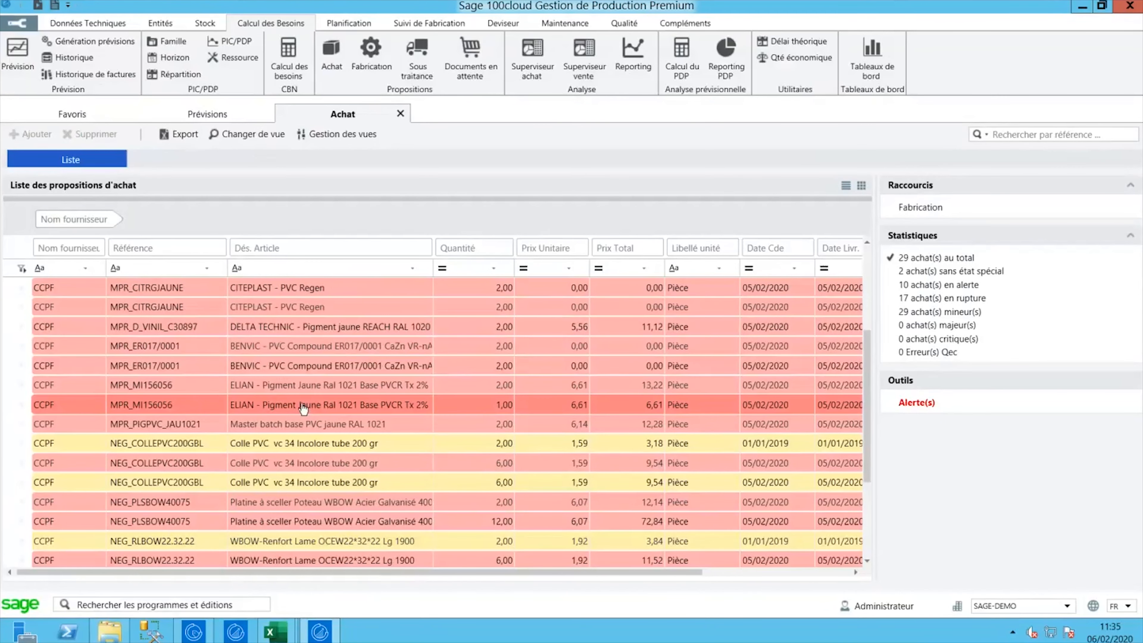
pyautogui.scroll(-2, 305, 409)
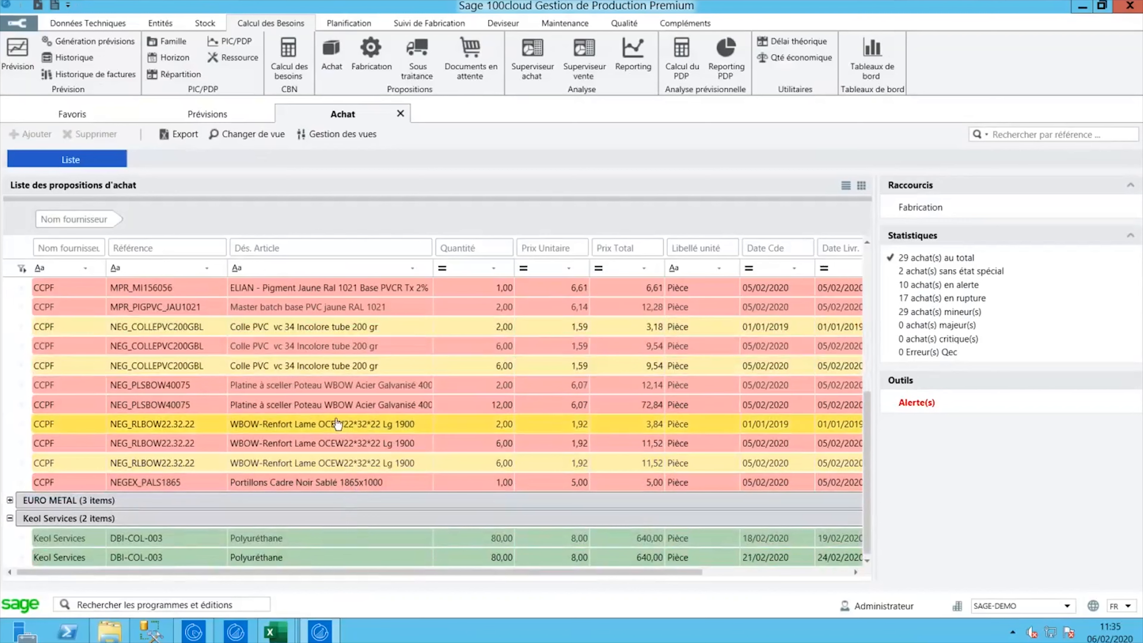
# - Set the NEG_PLSBOW40075 proposal's delivery date to 27/02/2020, validate it, and list manufacturing proposals
pyautogui.rightClick(331, 404)
pyautogui.click(323, 405)
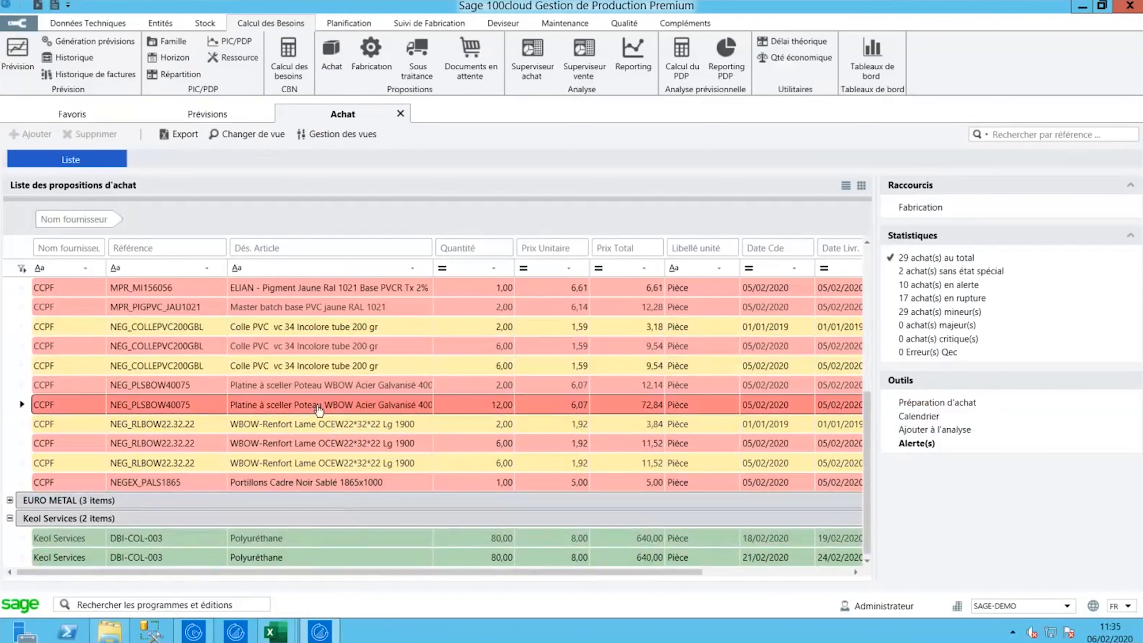
pyautogui.doubleClick(311, 407)
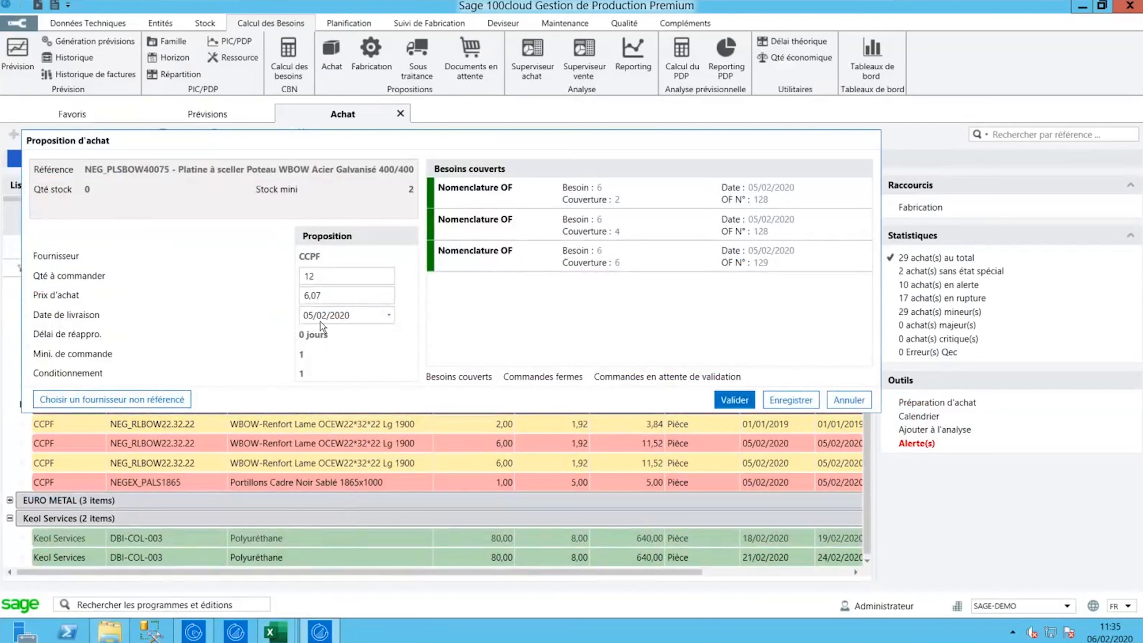
pyautogui.click(388, 314)
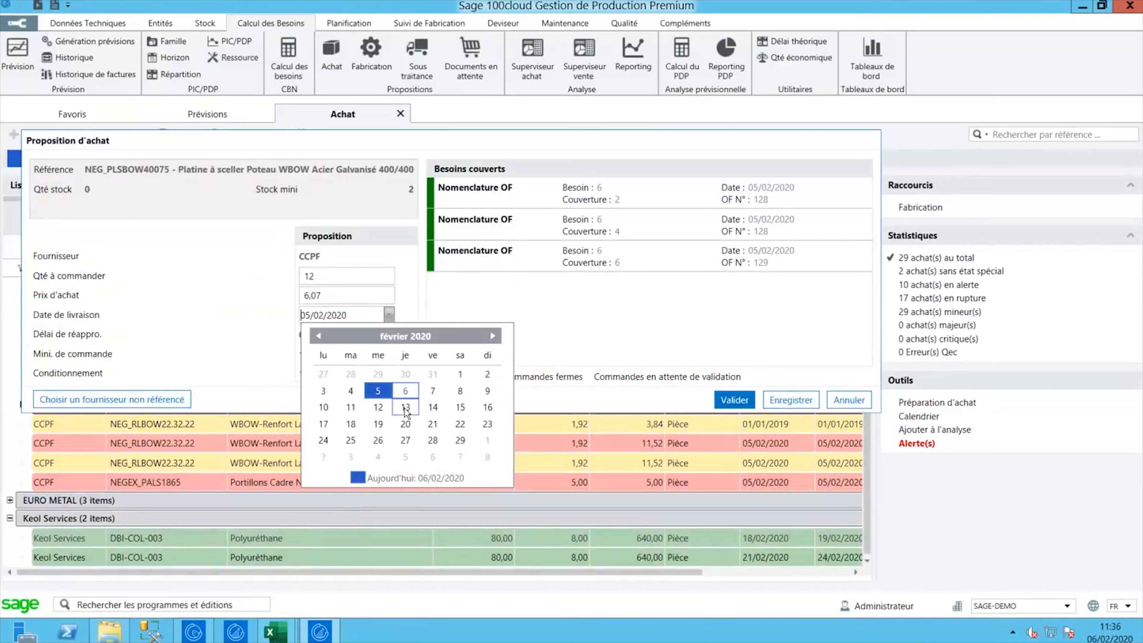
pyautogui.click(406, 440)
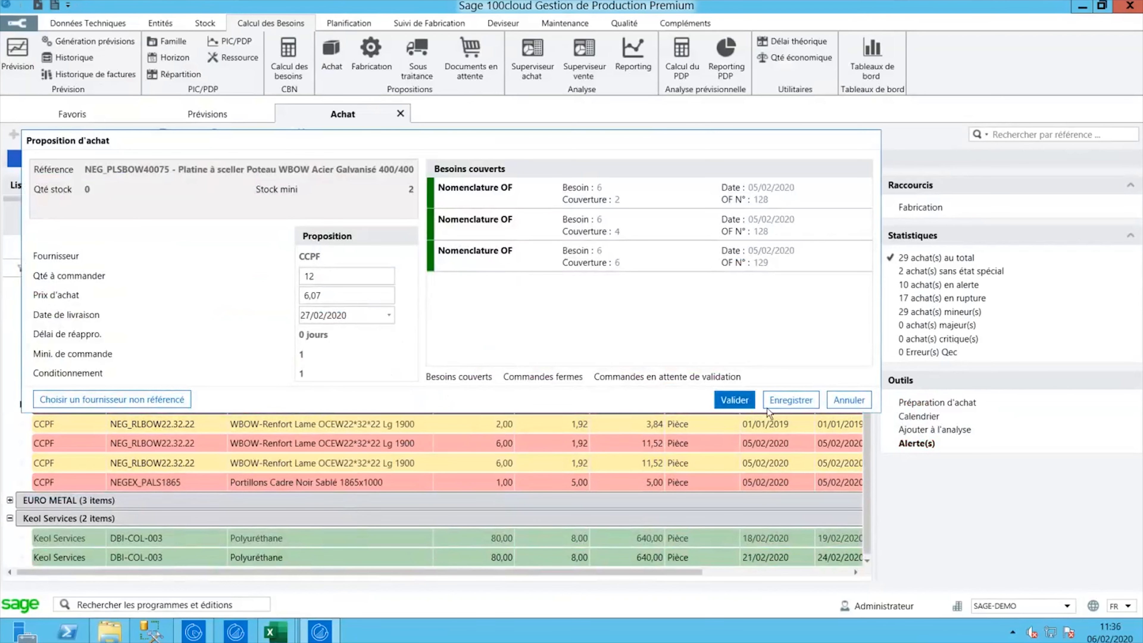
pyautogui.click(734, 403)
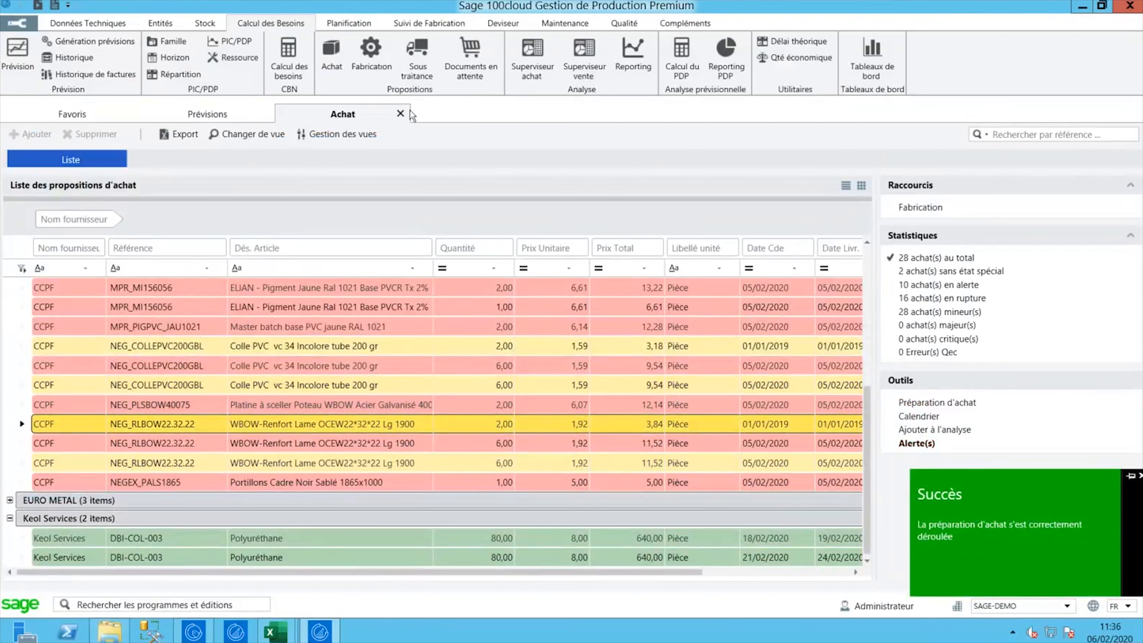
pyautogui.click(384, 67)
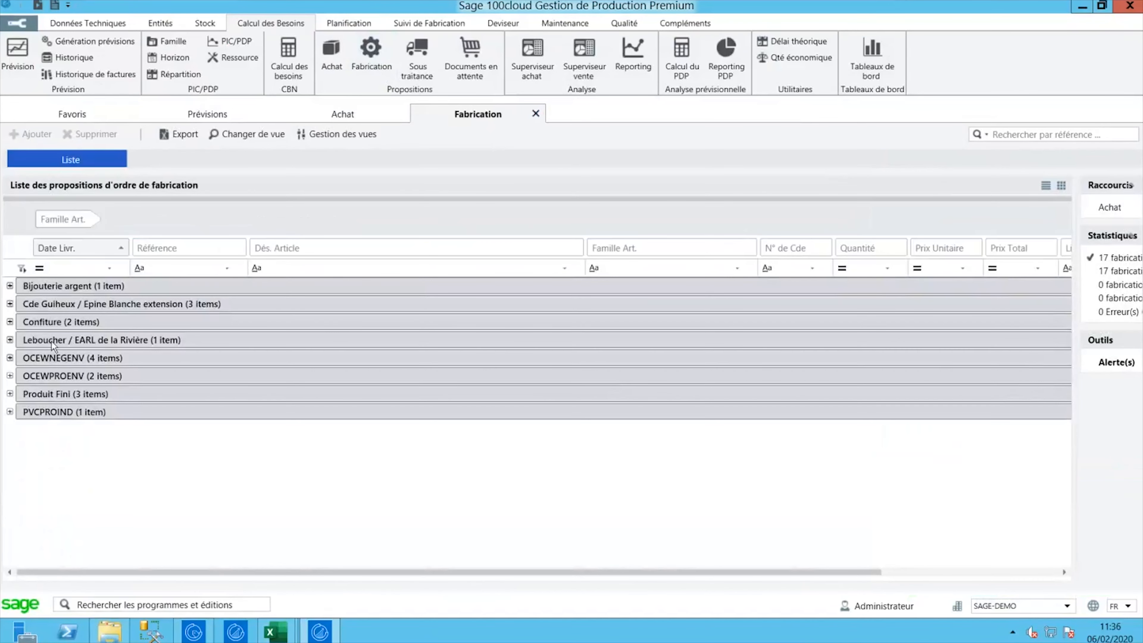
# - Expand Leboucher / EARL de la Rivière and select the DBI-2095A Poutre Banane 2095a proposal
pyautogui.click(10, 340)
pyautogui.click(272, 360)
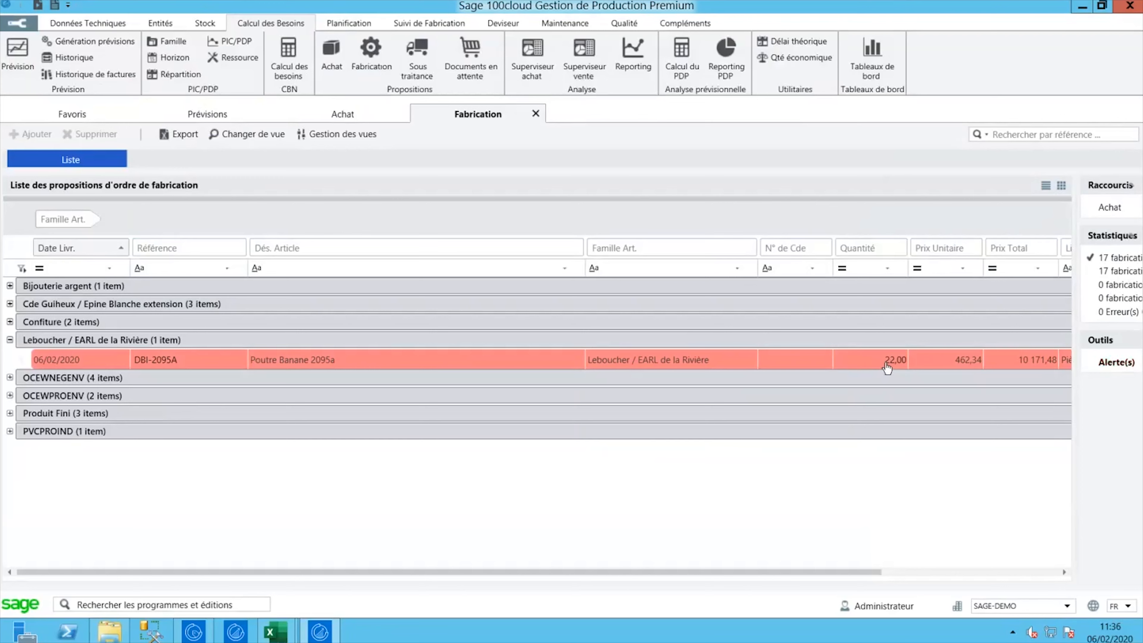
# - Launch DBI-2095A for 22 Poutre Banane 2095a with a delivery date of 10/02/2020
pyautogui.doubleClick(478, 363)
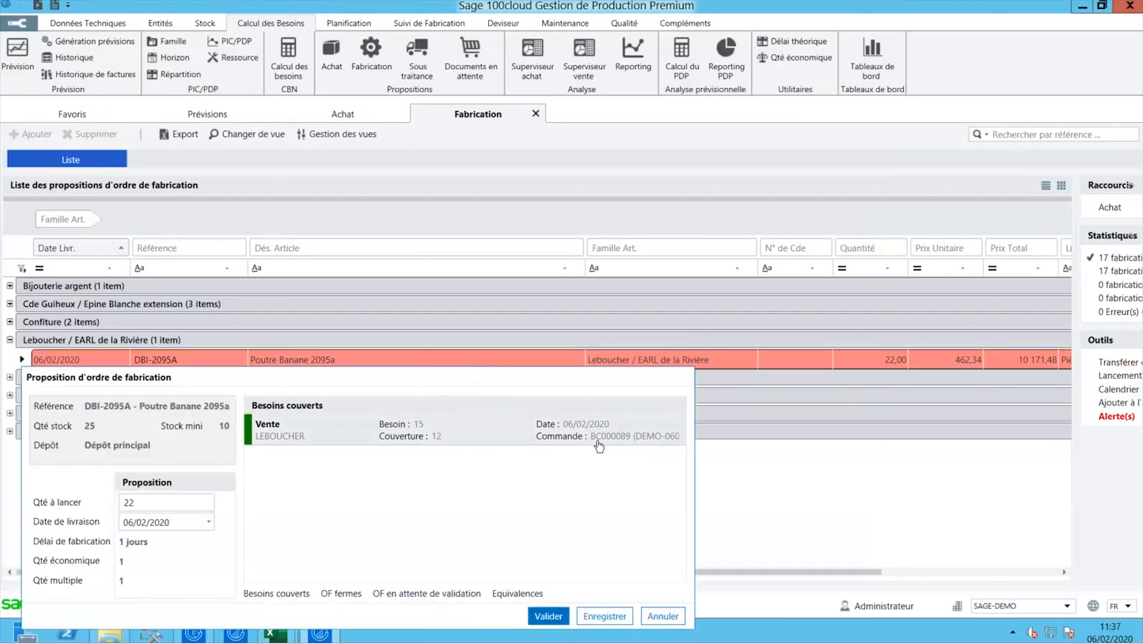
pyautogui.click(177, 504)
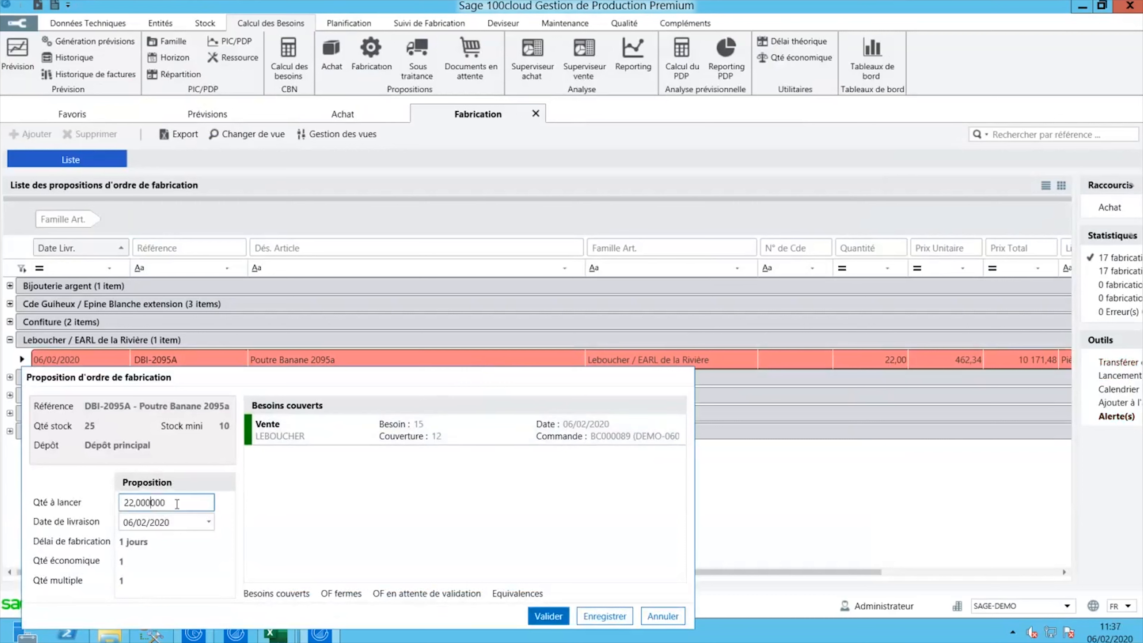
pyautogui.click(167, 502)
pyautogui.click(209, 522)
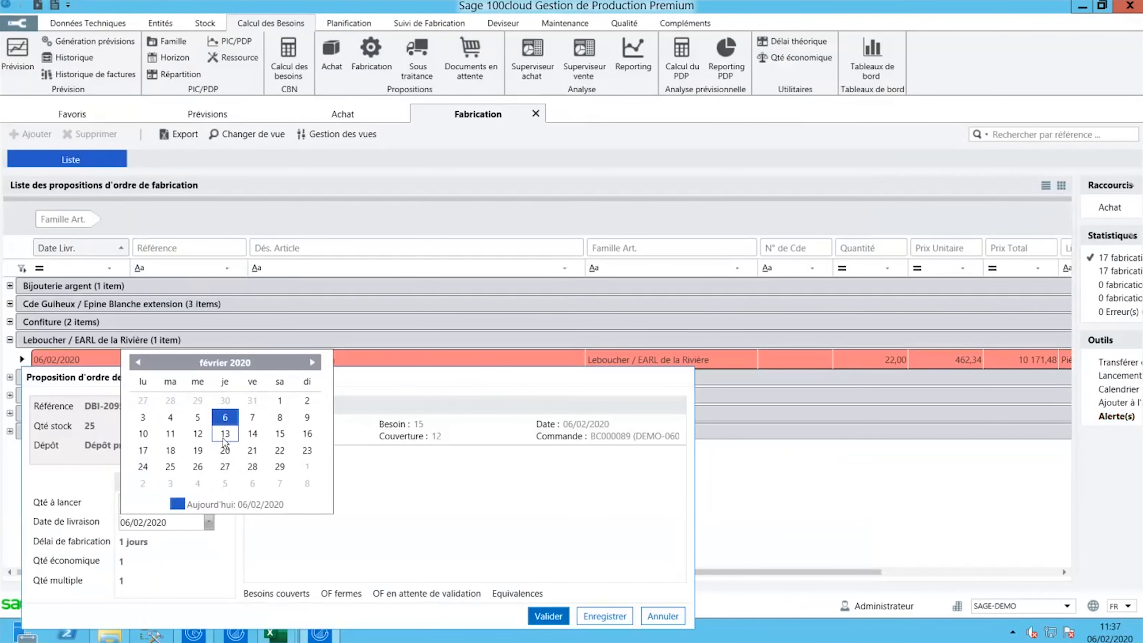
pyautogui.click(146, 435)
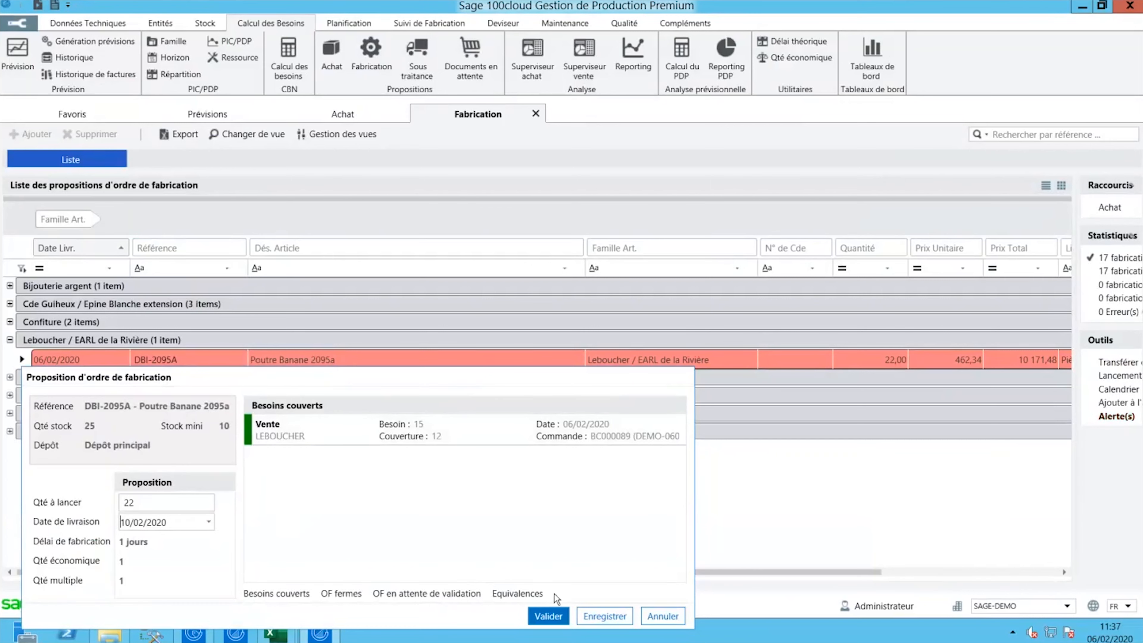
pyautogui.click(541, 616)
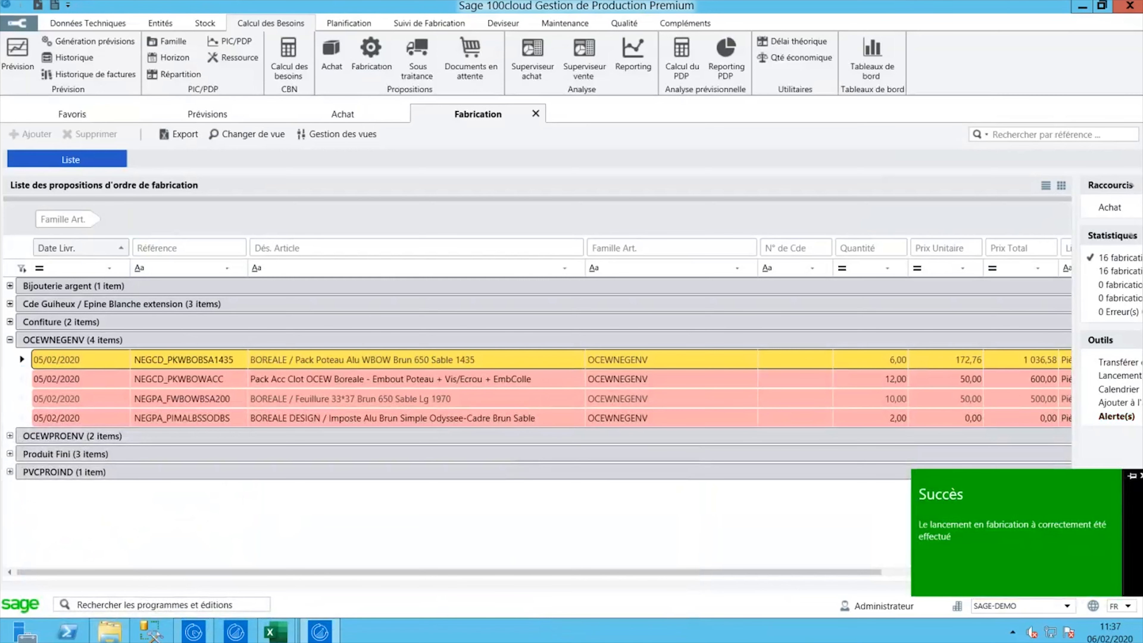
# - Collapse the OCEWNEGENV group and open the Superviseur Achat dashboard
pyautogui.click(10, 341)
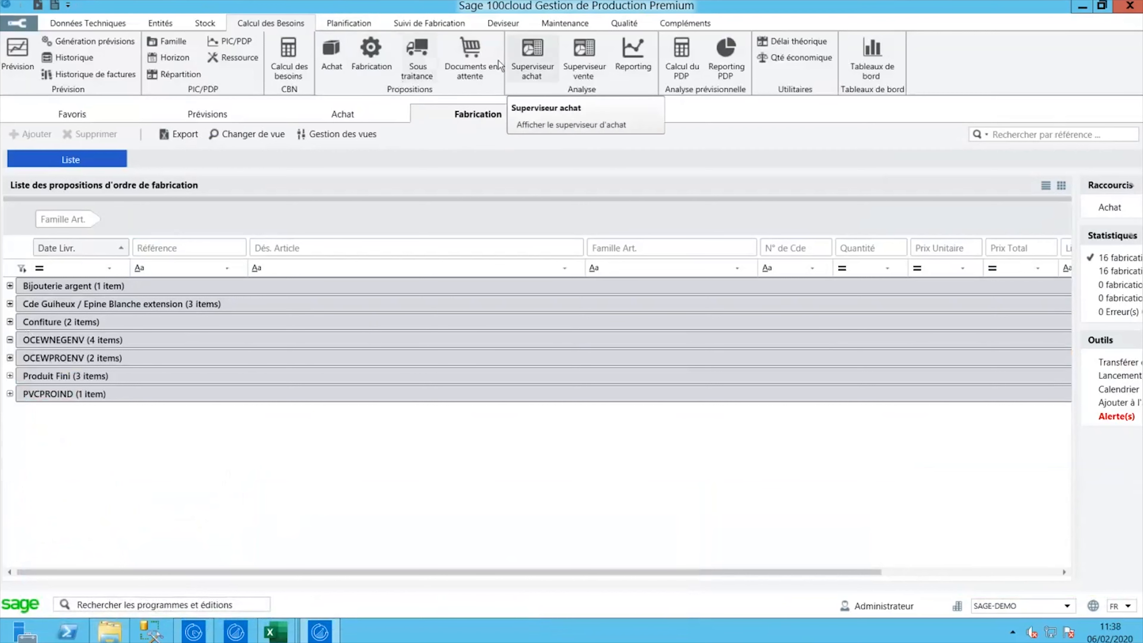
pyautogui.click(518, 74)
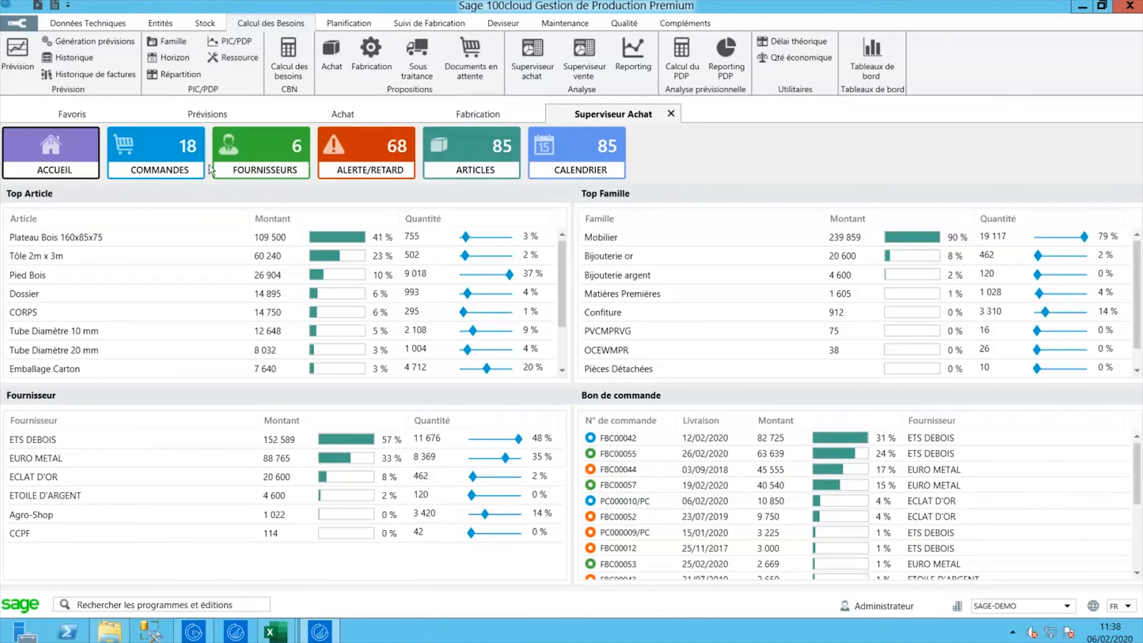
# - List the 18 purchase orders, FBC00002 to PC000010/PC, from the COMMANDES tile
pyautogui.click(180, 168)
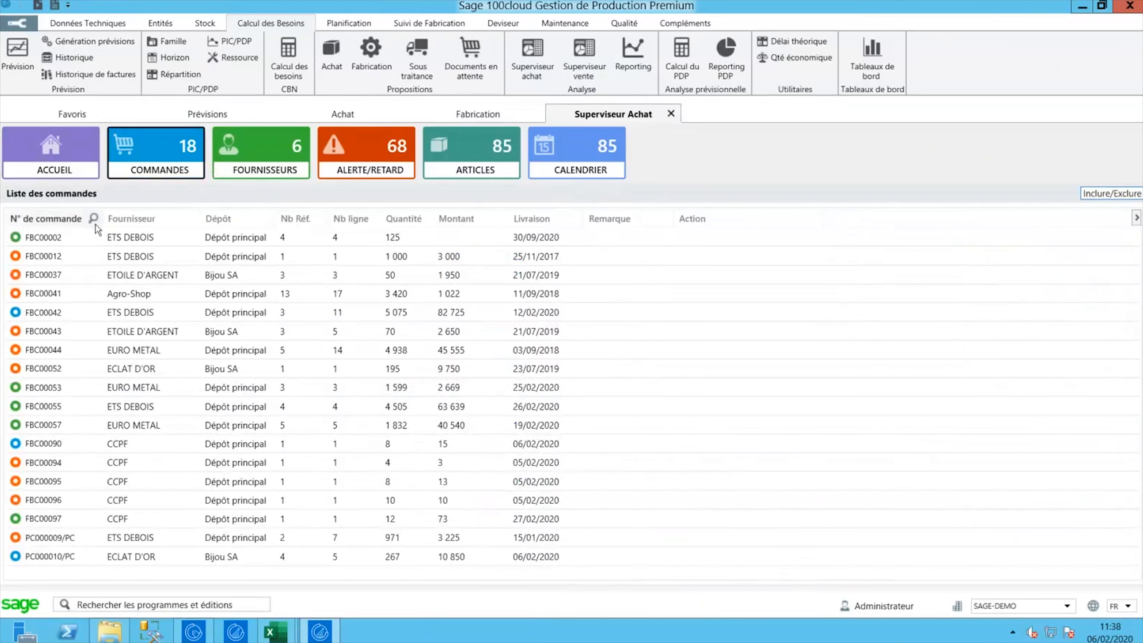
pyautogui.moveTo(67, 372)
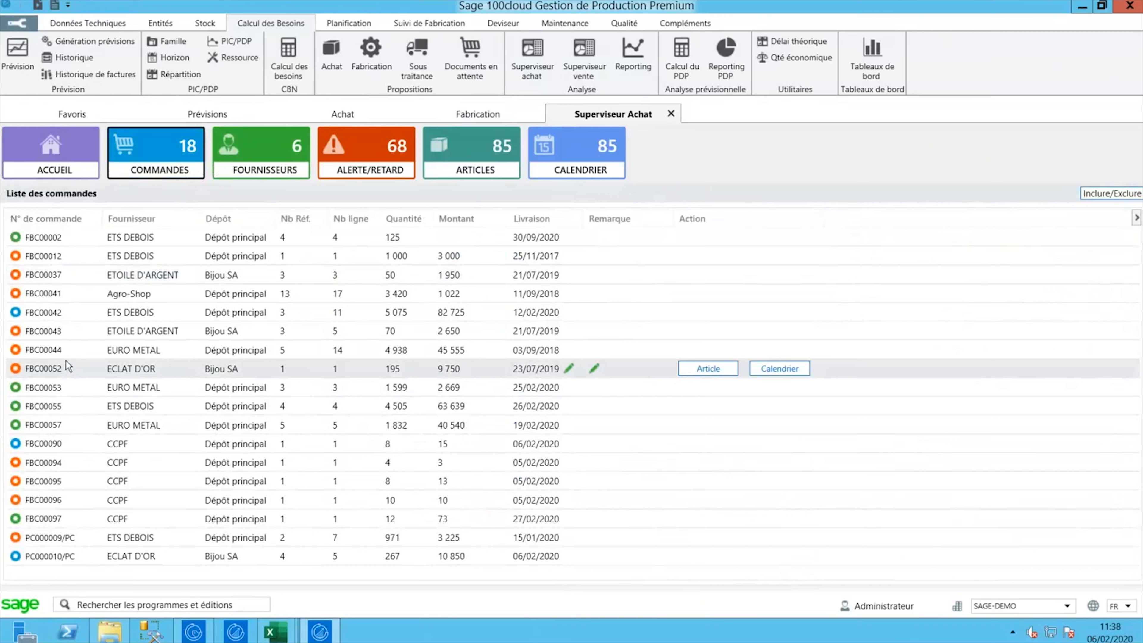
pyautogui.moveTo(17, 239)
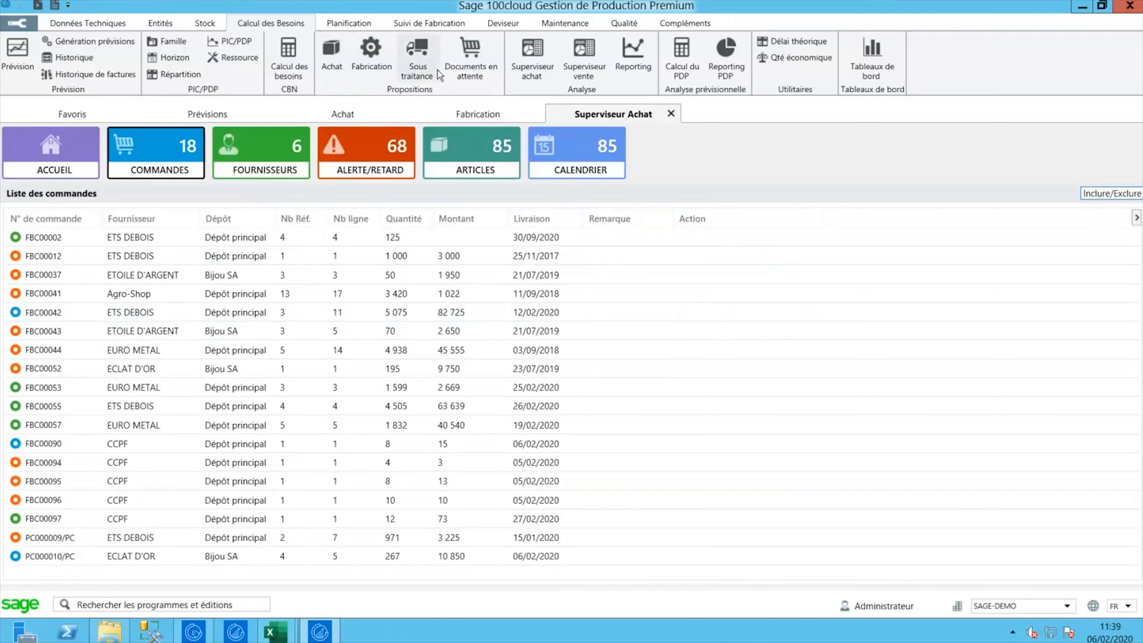
pyautogui.click(581, 66)
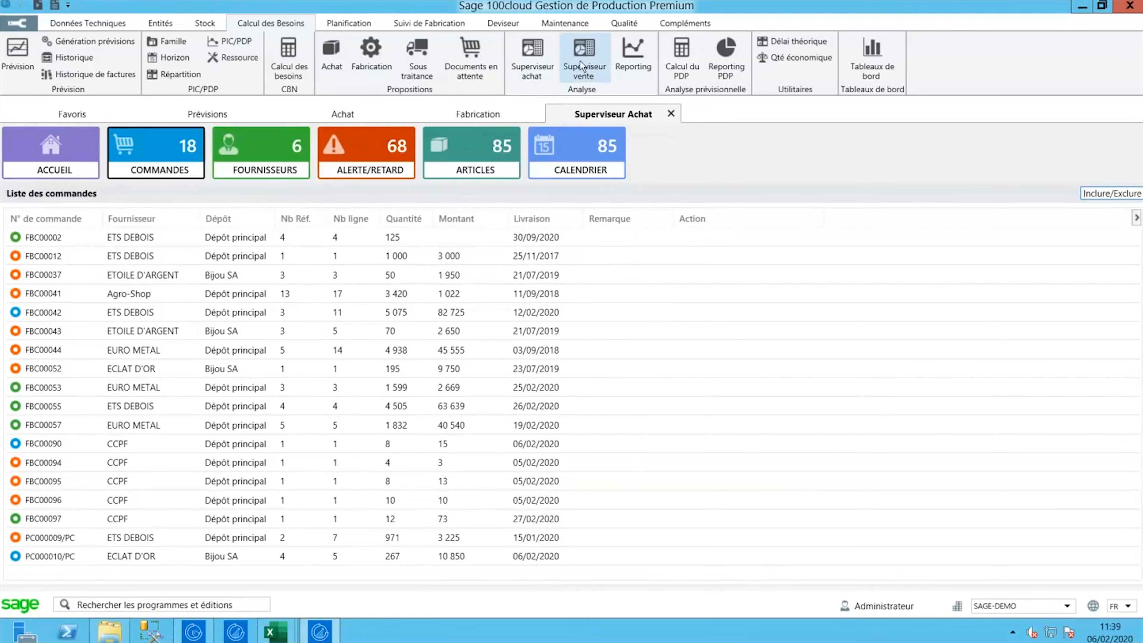
# - Open the Superviseur Vente dashboard and view order BC000066's delivery date dialog without changing it
pyautogui.doubleClick(580, 65)
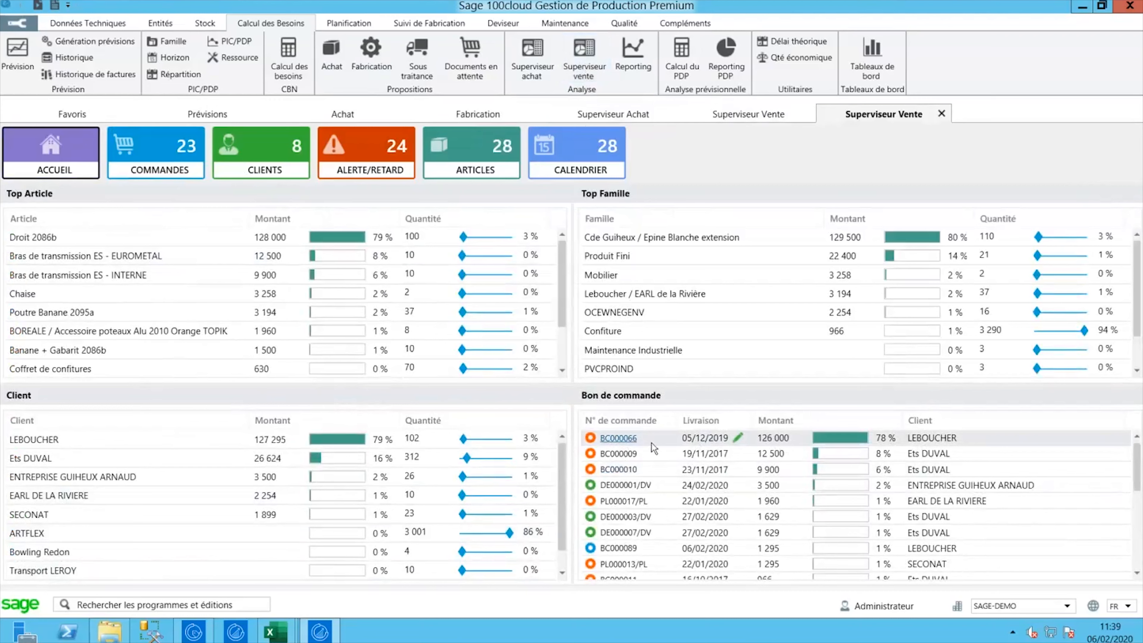
pyautogui.click(737, 438)
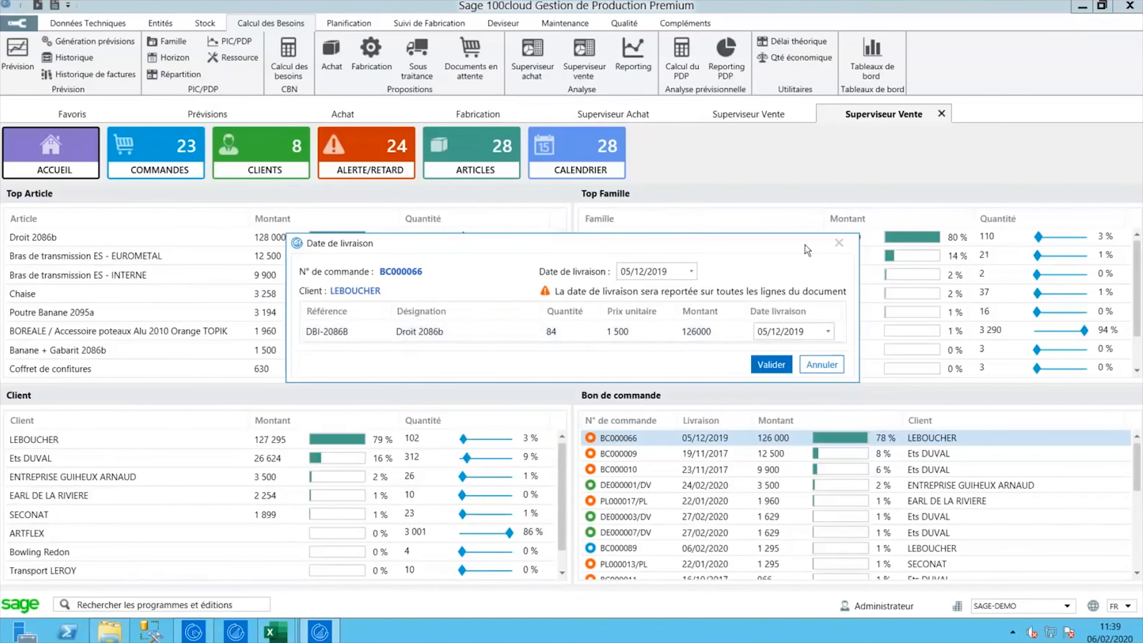
pyautogui.click(837, 244)
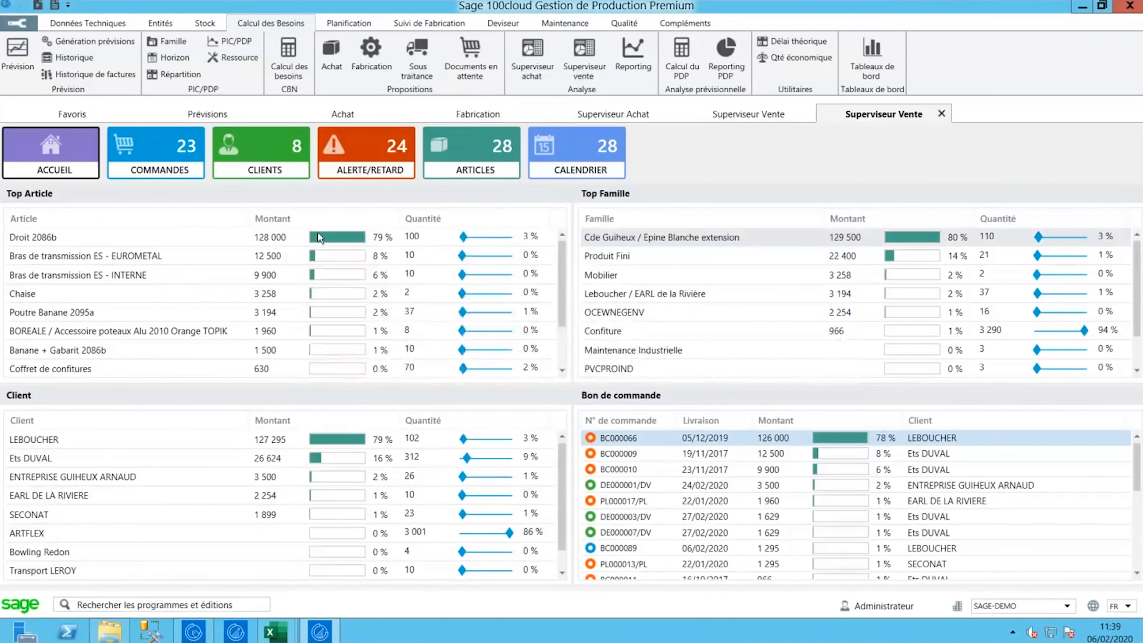
# - Open Droit 2086b in its own Article tab, view its Remarque tab, then return to Superviseur Vente
pyautogui.keyDown('ctrl'); pyautogui.click(43, 240); pyautogui.keyUp('ctrl')
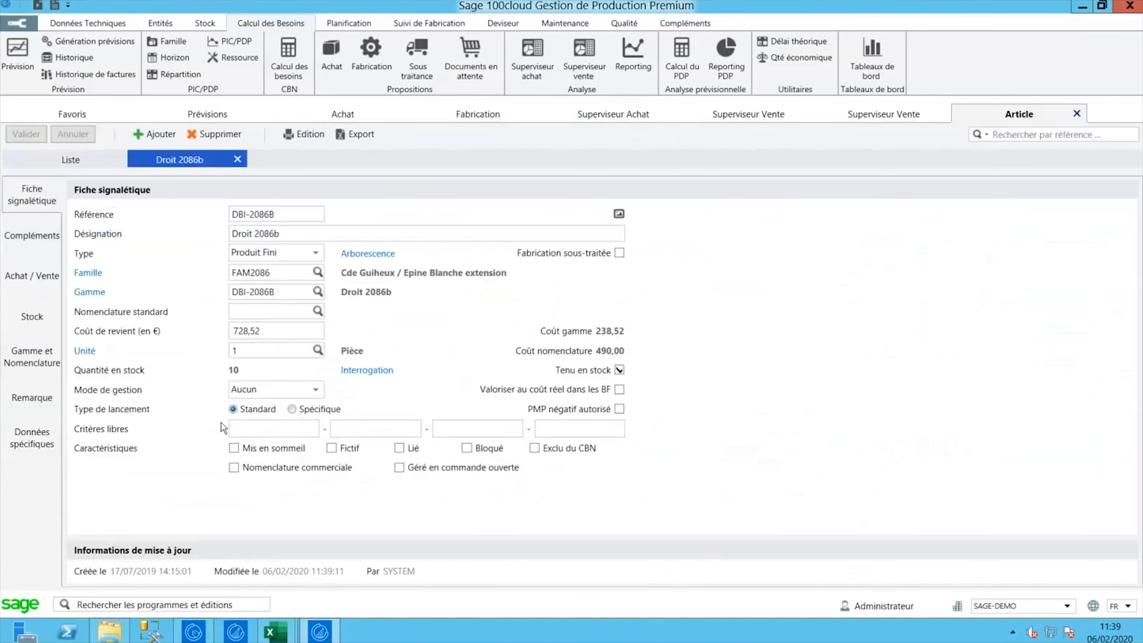
pyautogui.click(45, 396)
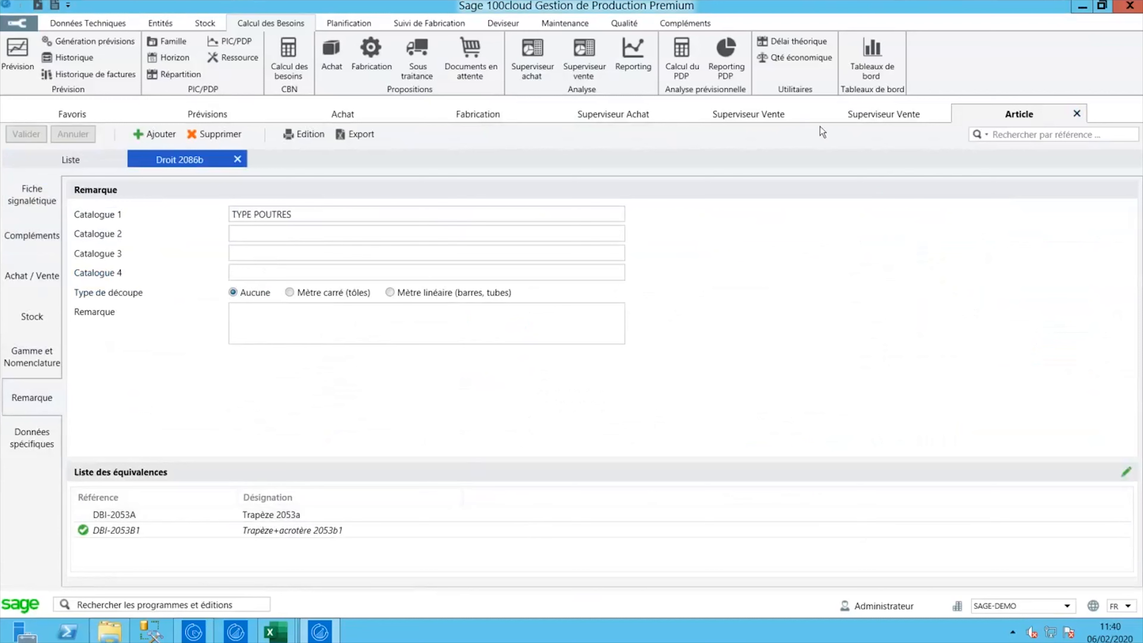
pyautogui.click(857, 118)
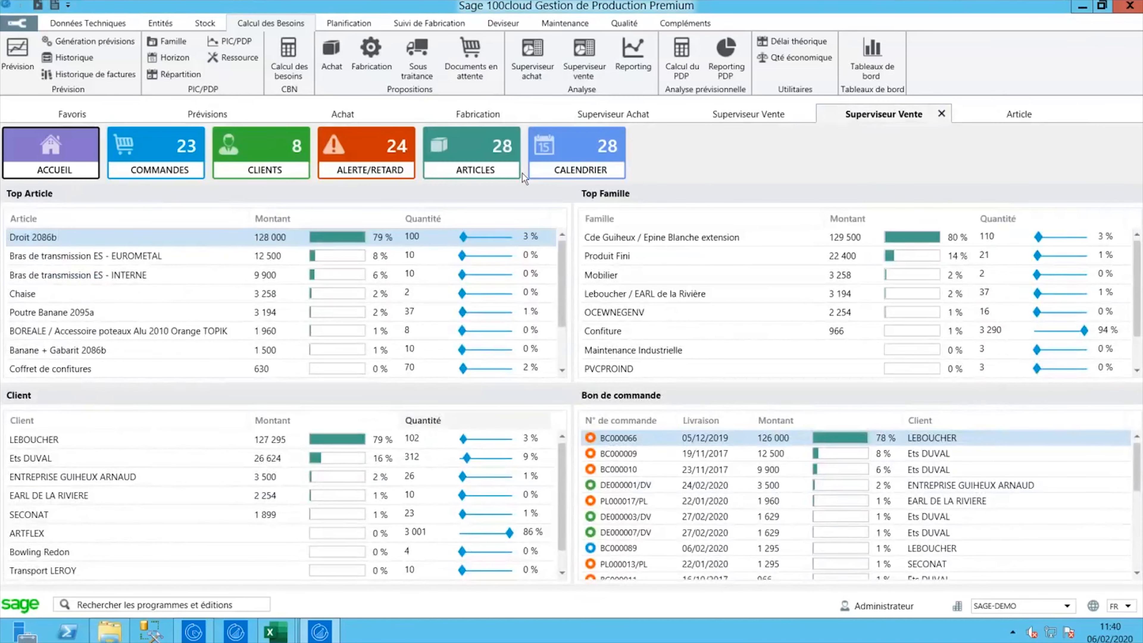
# - Close both Superviseur tabs and every remaining tab except Favoris
pyautogui.click(353, 24)
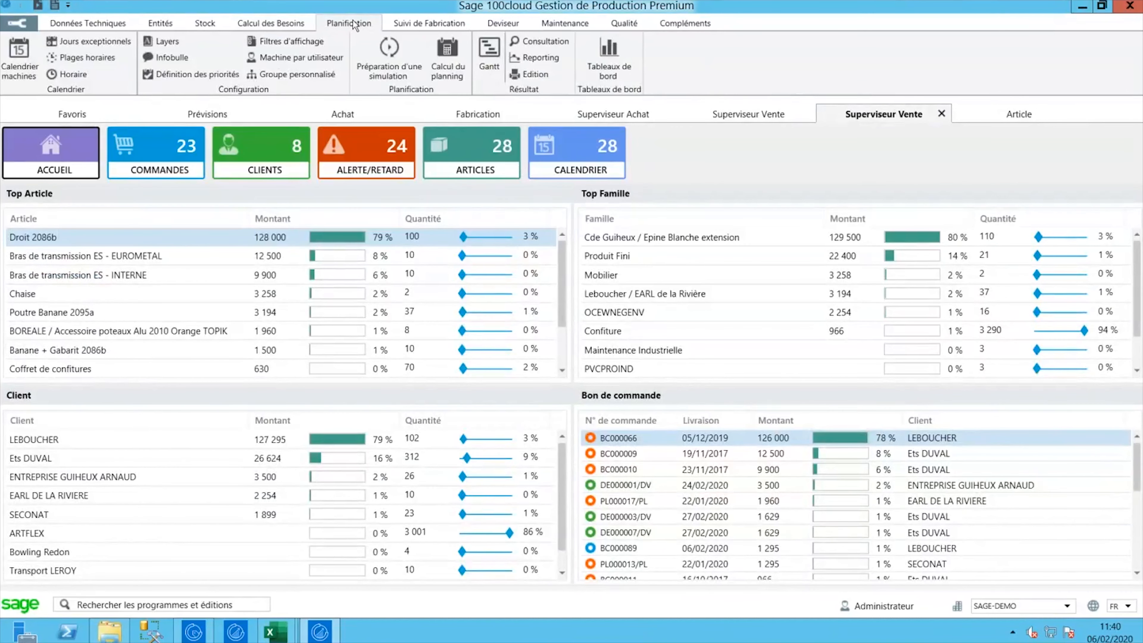
pyautogui.rightClick(849, 115)
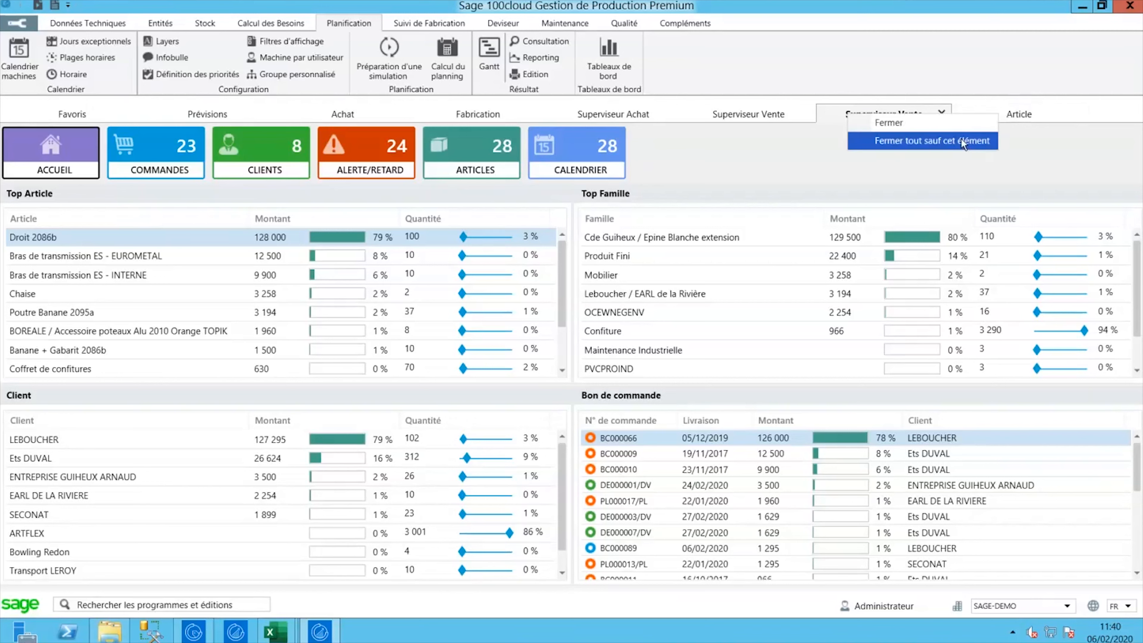
pyautogui.click(929, 128)
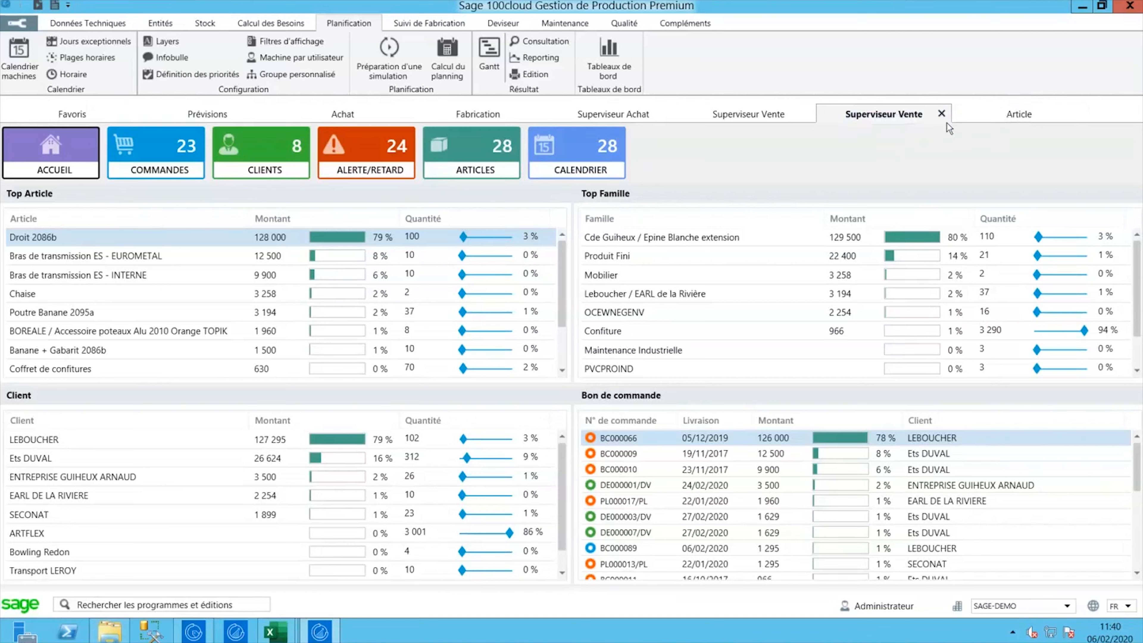
pyautogui.click(942, 115)
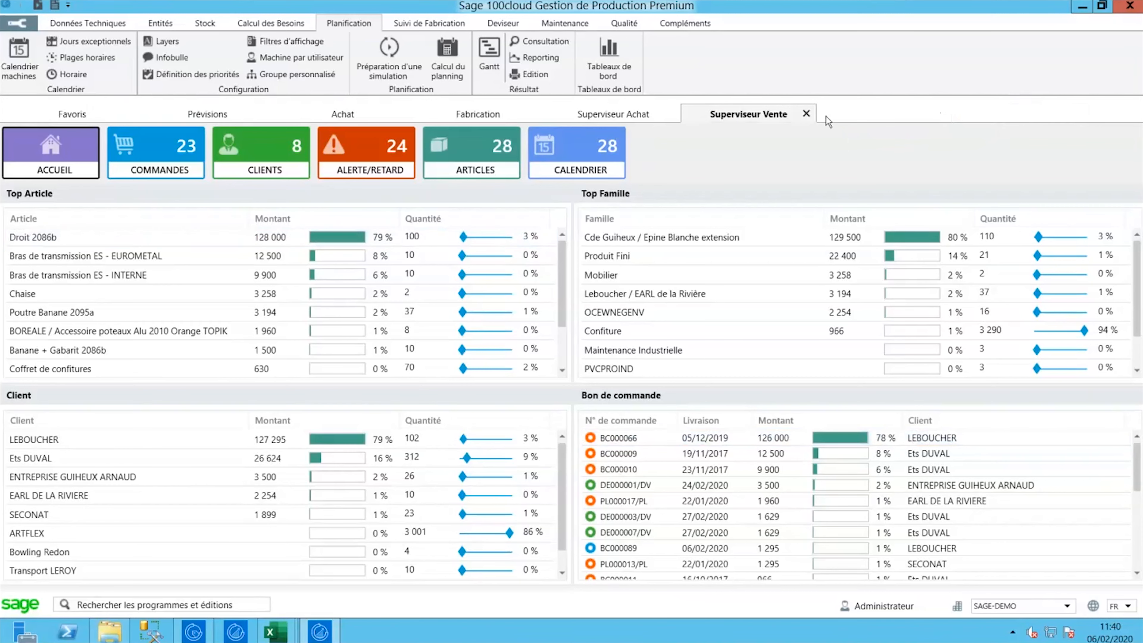
pyautogui.click(806, 115)
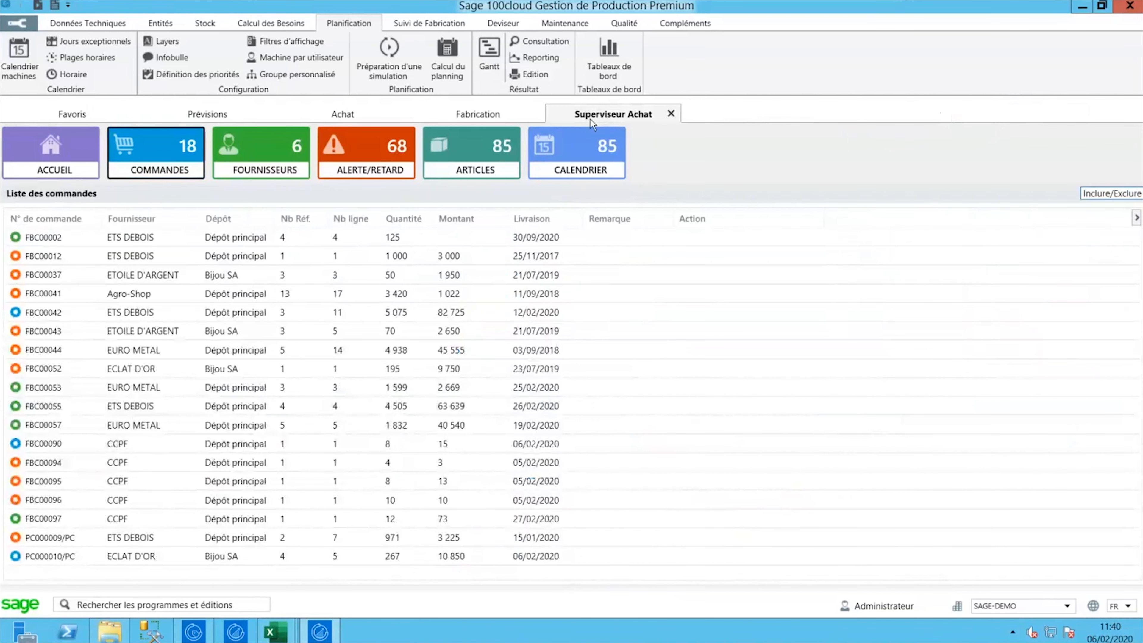
pyautogui.rightClick(140, 113)
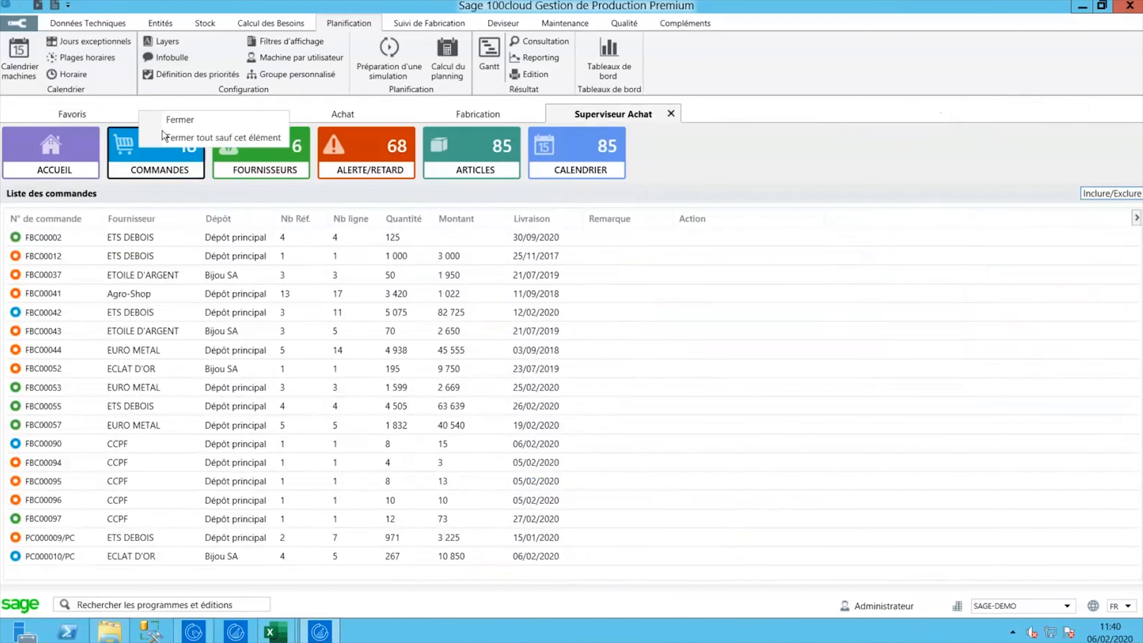
pyautogui.click(183, 139)
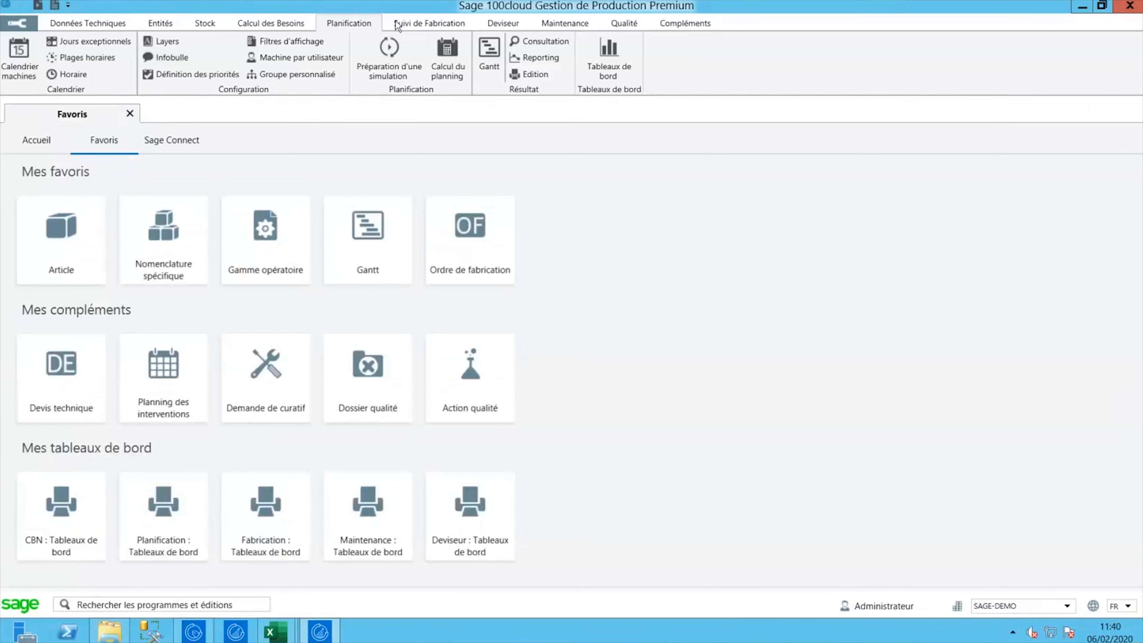
# - Run the planning calculation and widen the Gantt chart so day 10 is visible
pyautogui.click(449, 72)
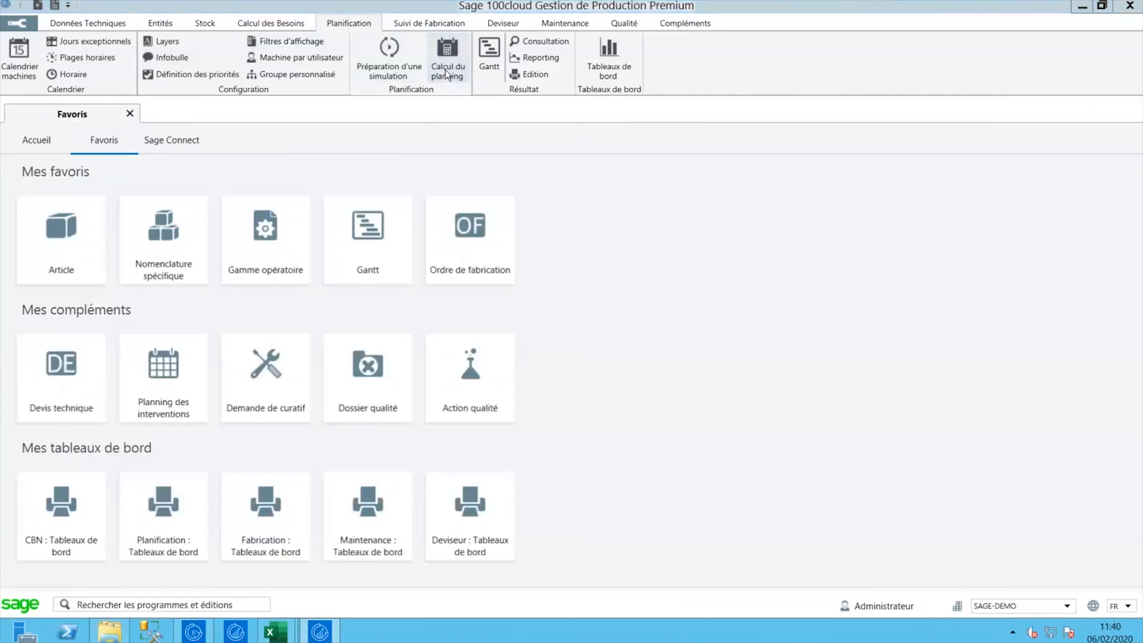
pyautogui.click(668, 362)
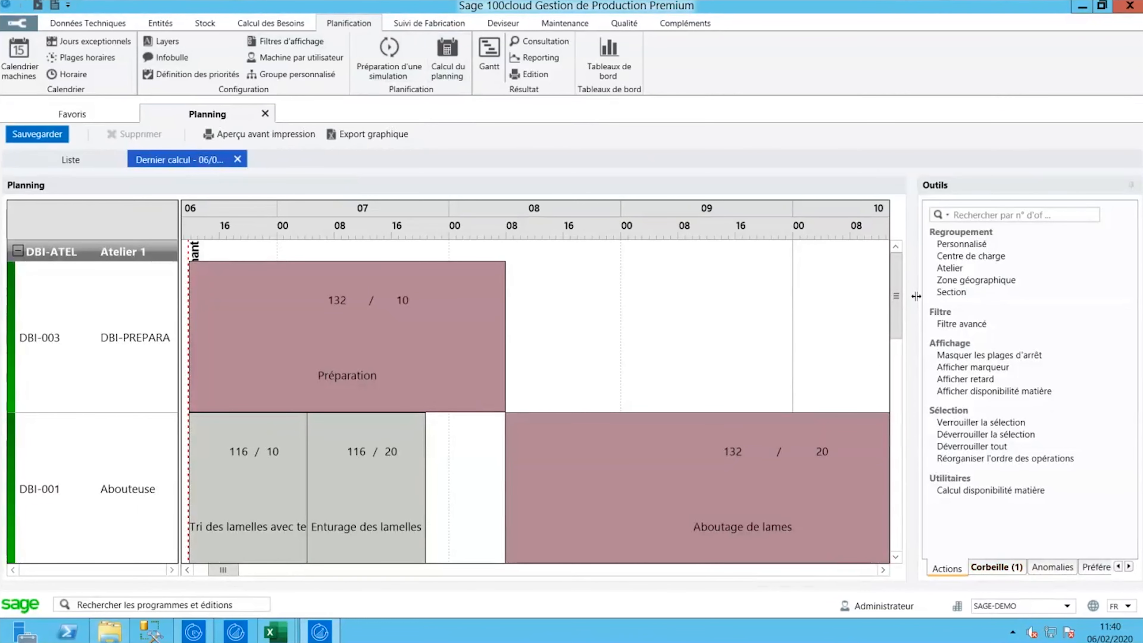
pyautogui.moveTo(918, 295); pyautogui.dragTo(1065, 283)
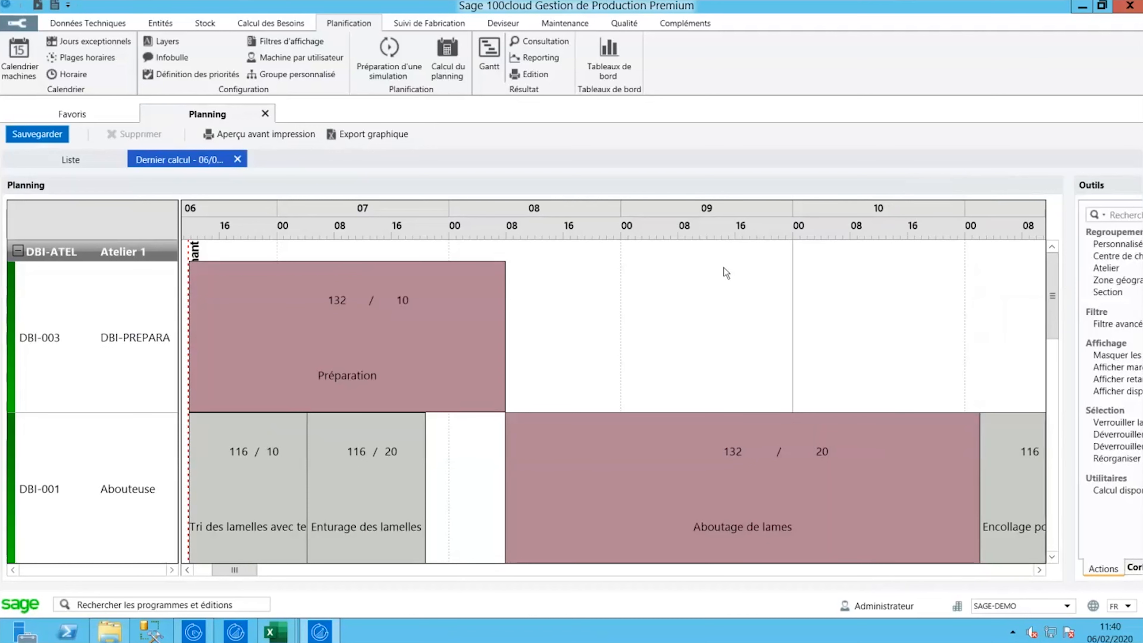
pyautogui.moveTo(1050, 269); pyautogui.dragTo(1038, 269)
pyautogui.click(414, 24)
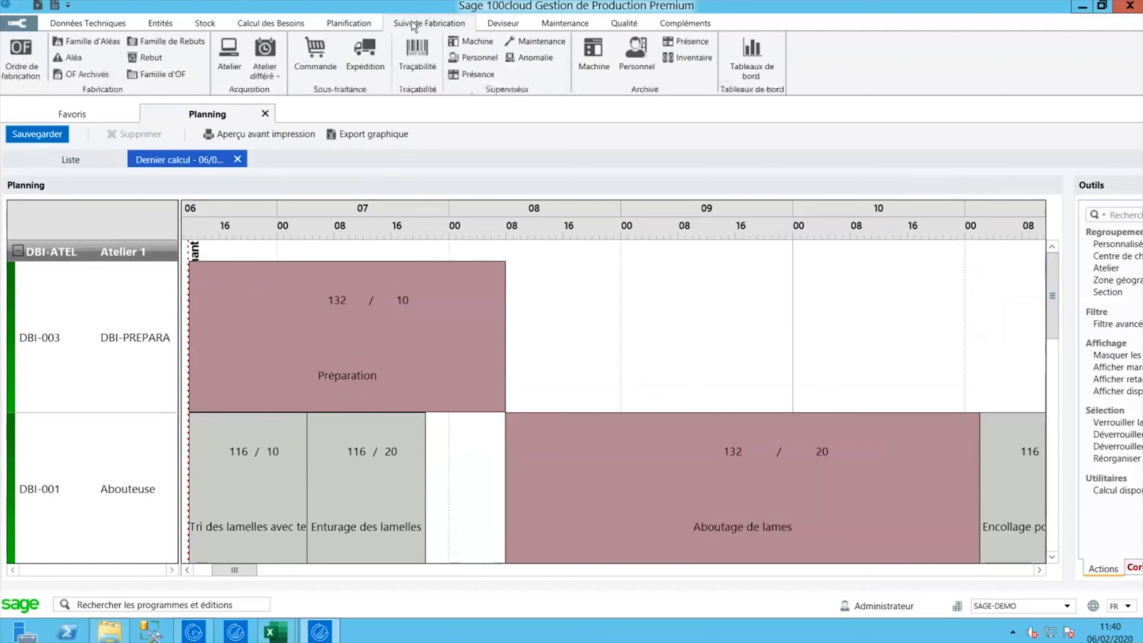
# - Open manufacturing order 132 (DBI-2095A, 22 pieces, Attente) and switch to the Planification ribbon
pyautogui.click(5, 65)
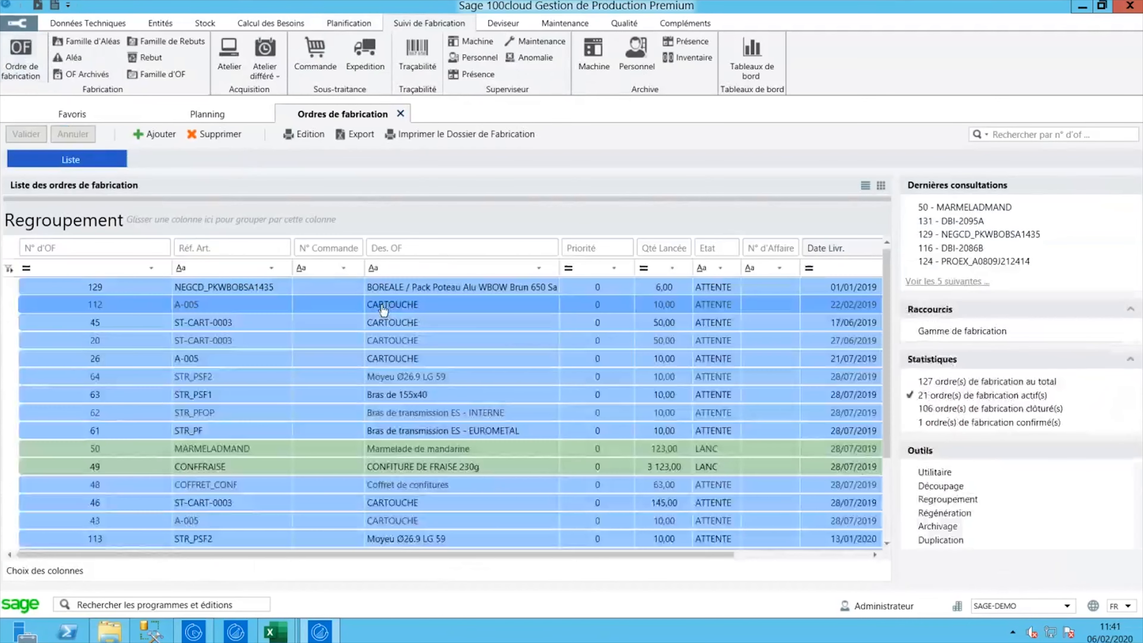
pyautogui.scroll(-2, 179, 433)
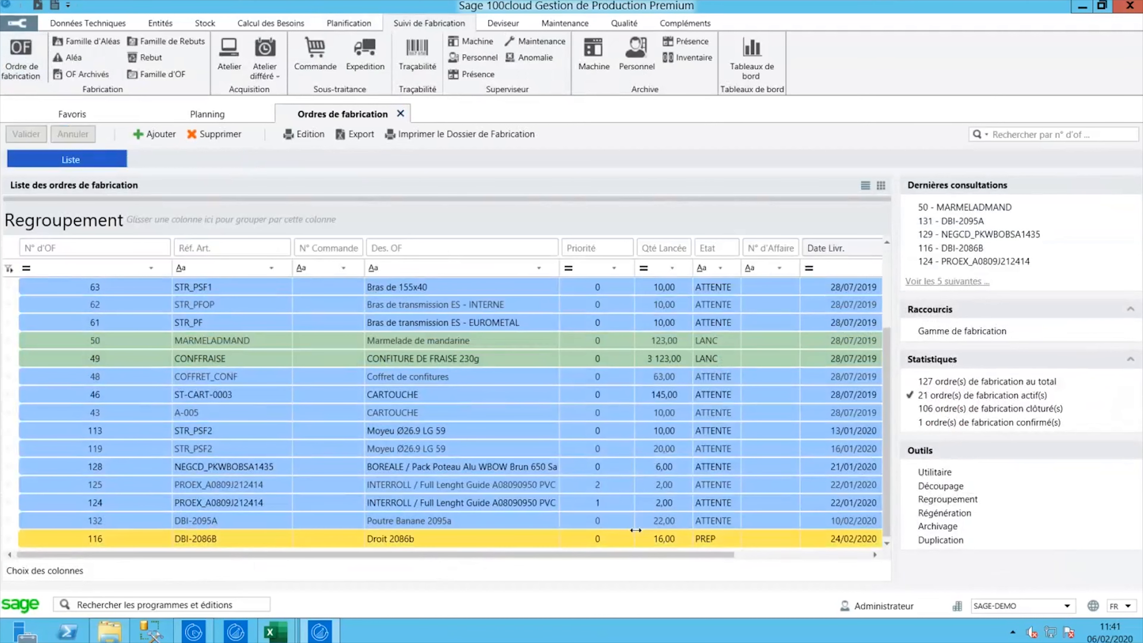
pyautogui.click(224, 525)
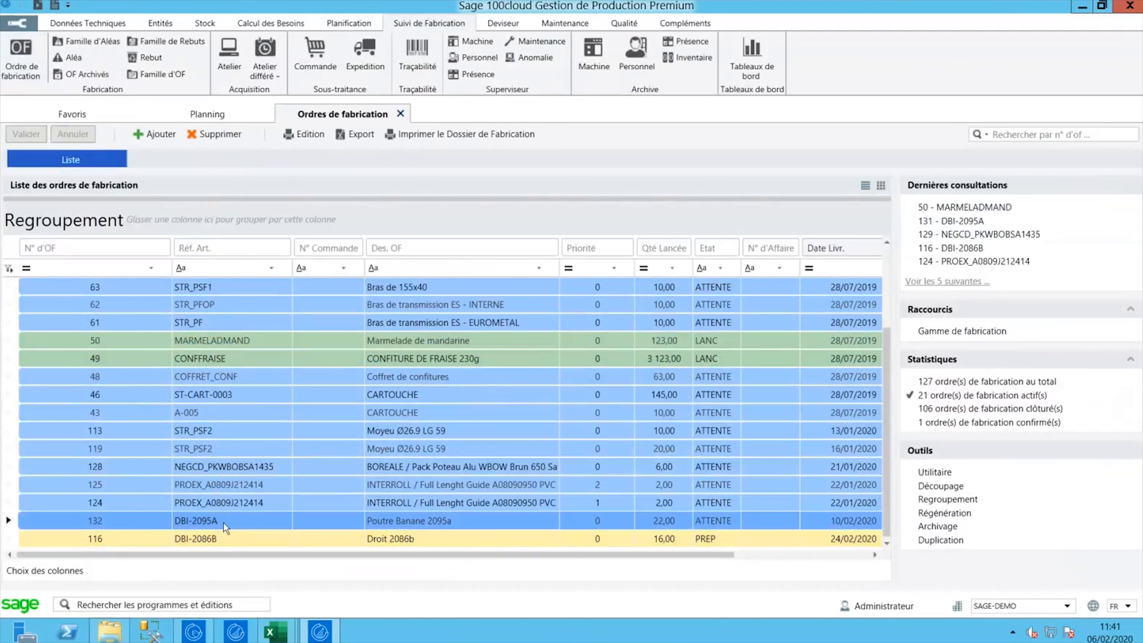
pyautogui.doubleClick(221, 523)
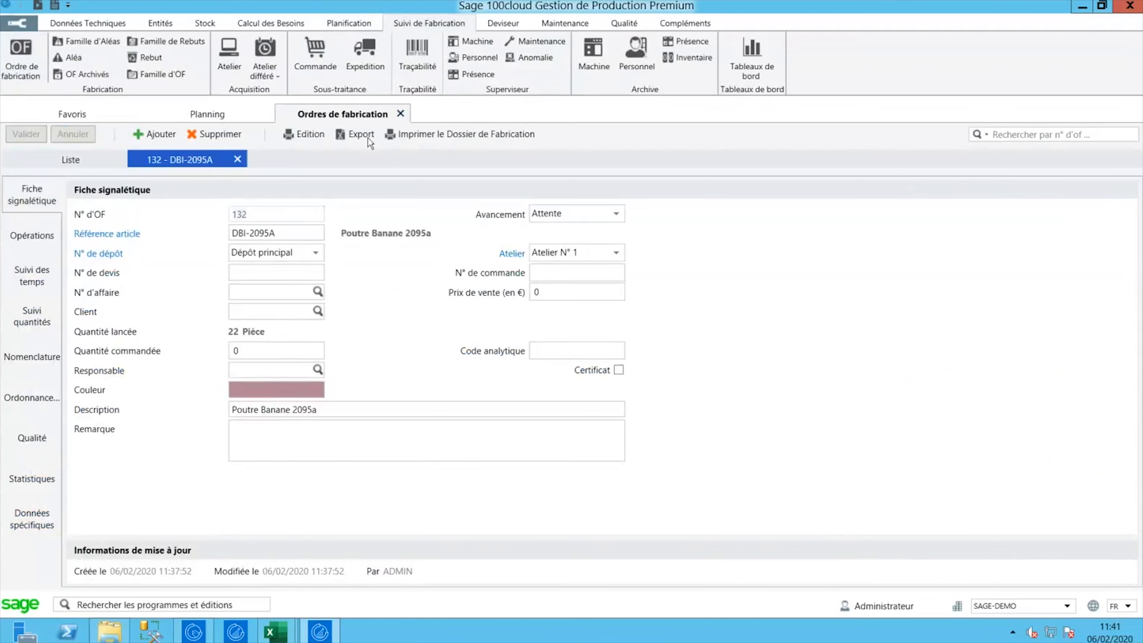
pyautogui.click(349, 24)
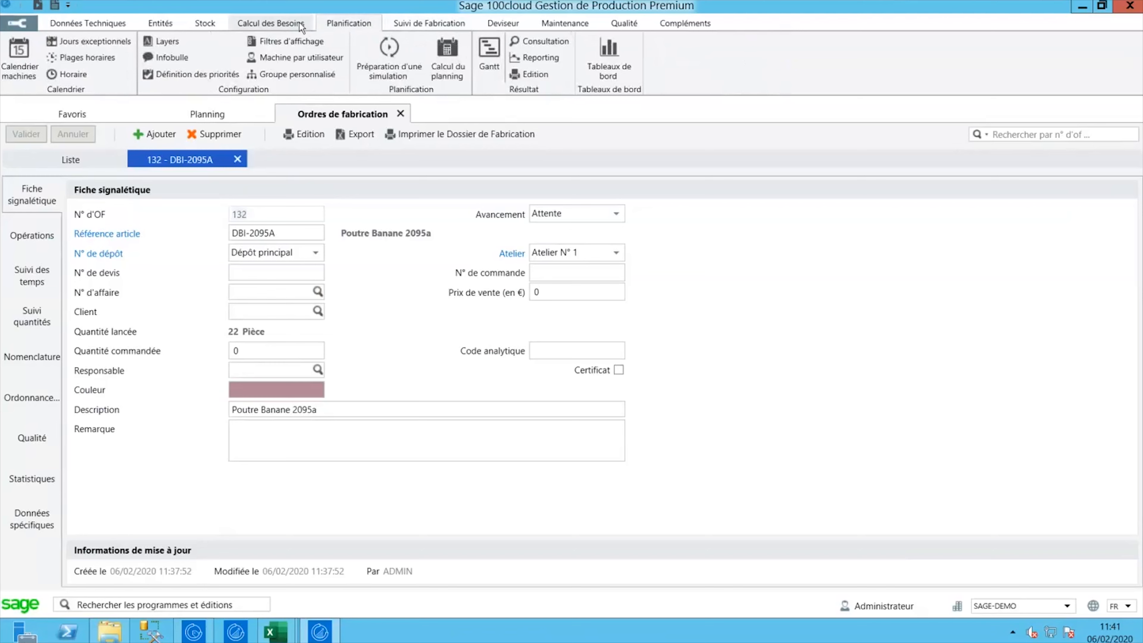
pyautogui.click(403, 24)
pyautogui.click(350, 25)
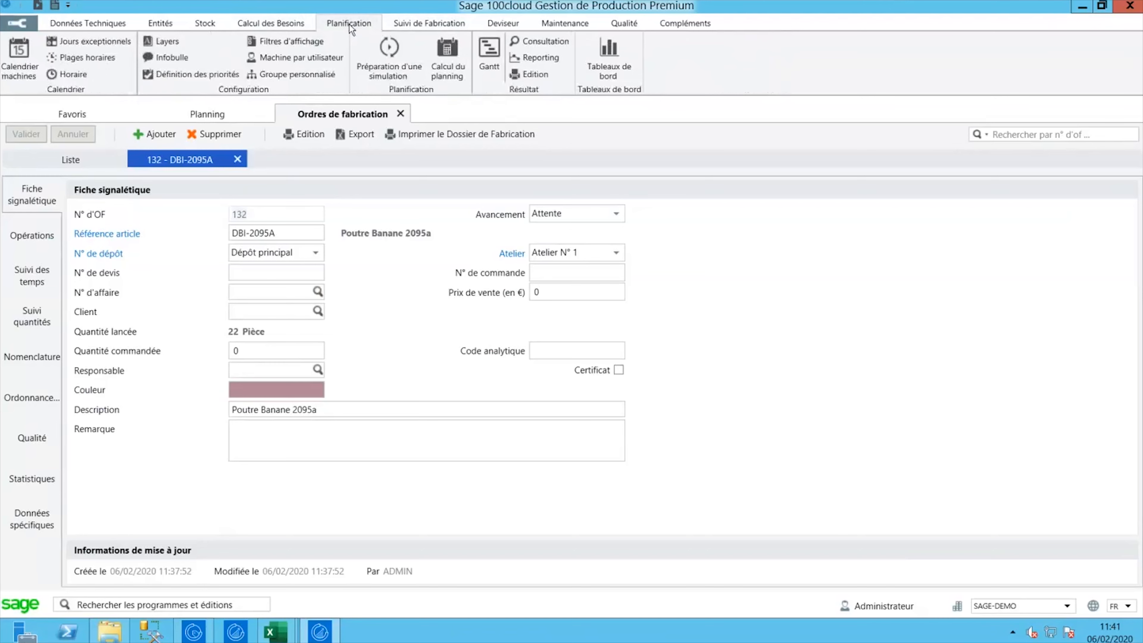
# - Return to the Planning Gantt and inspect order 132's operations on machines DBI-003 and DBI-001
pyautogui.click(211, 115)
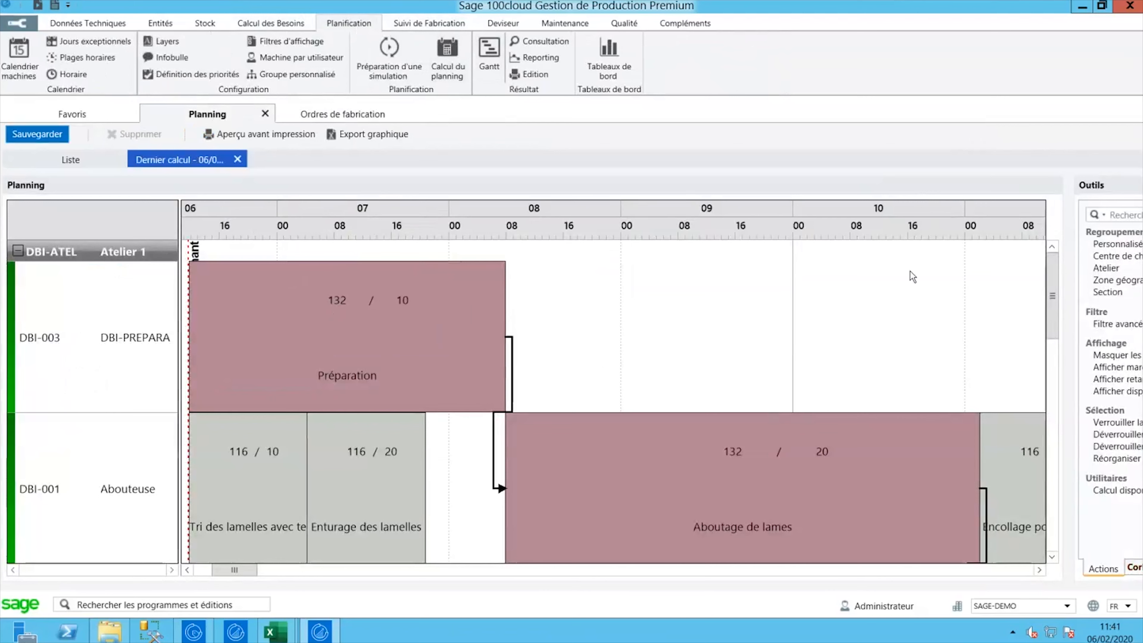
pyautogui.moveTo(1047, 276); pyautogui.dragTo(1027, 262)
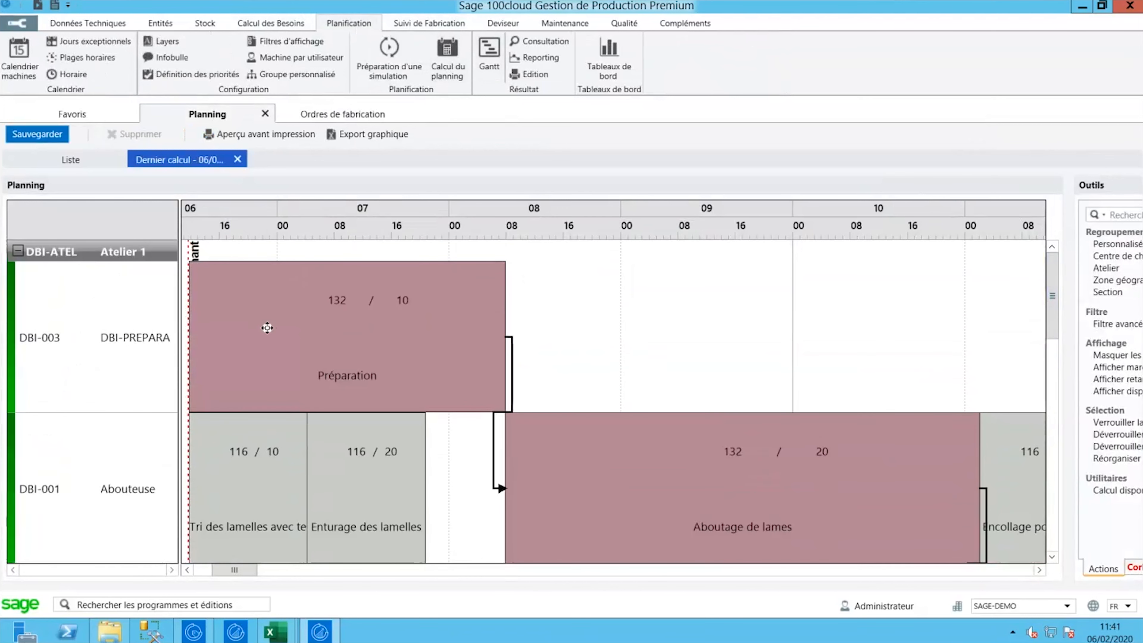
pyautogui.click(54, 342)
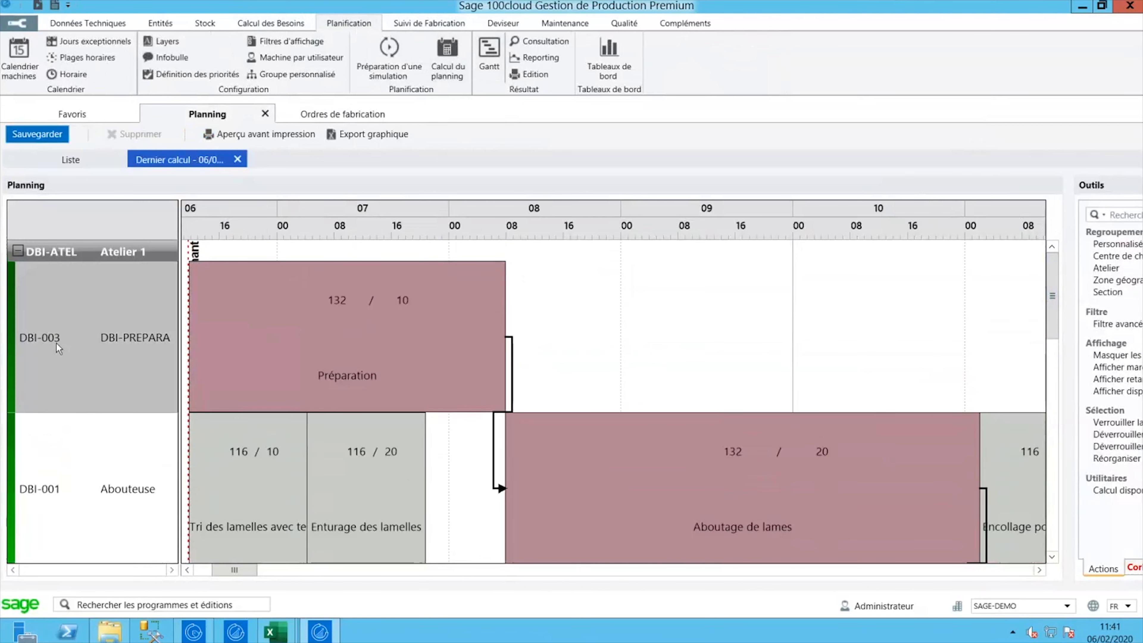
pyautogui.click(91, 451)
pyautogui.click(104, 341)
pyautogui.click(129, 433)
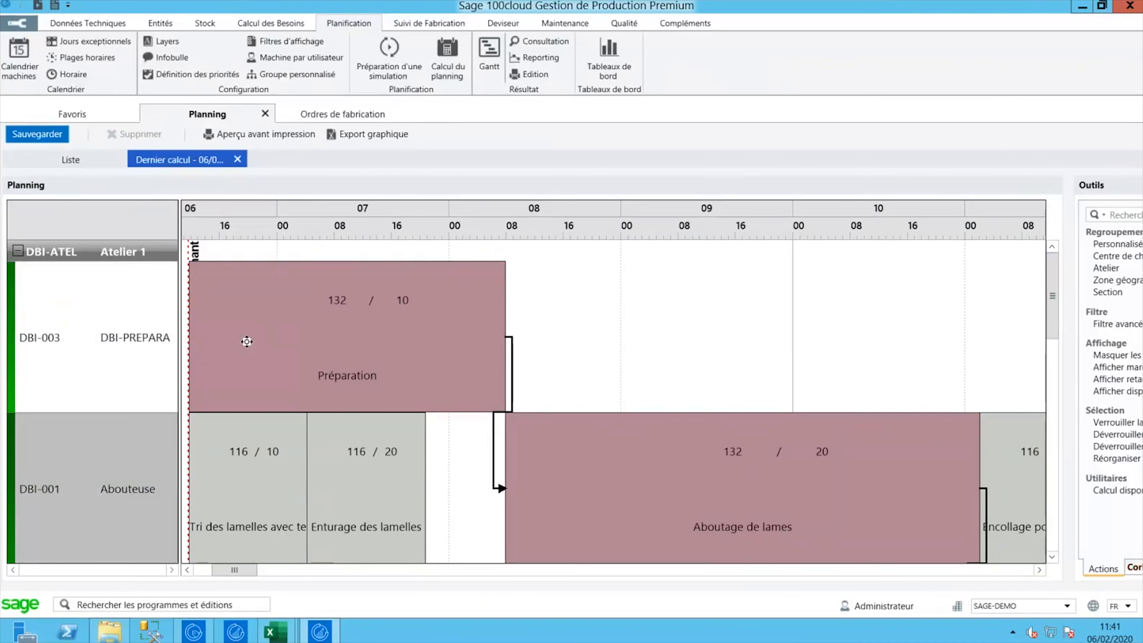
pyautogui.moveTo(332, 330); pyautogui.dragTo(333, 331)
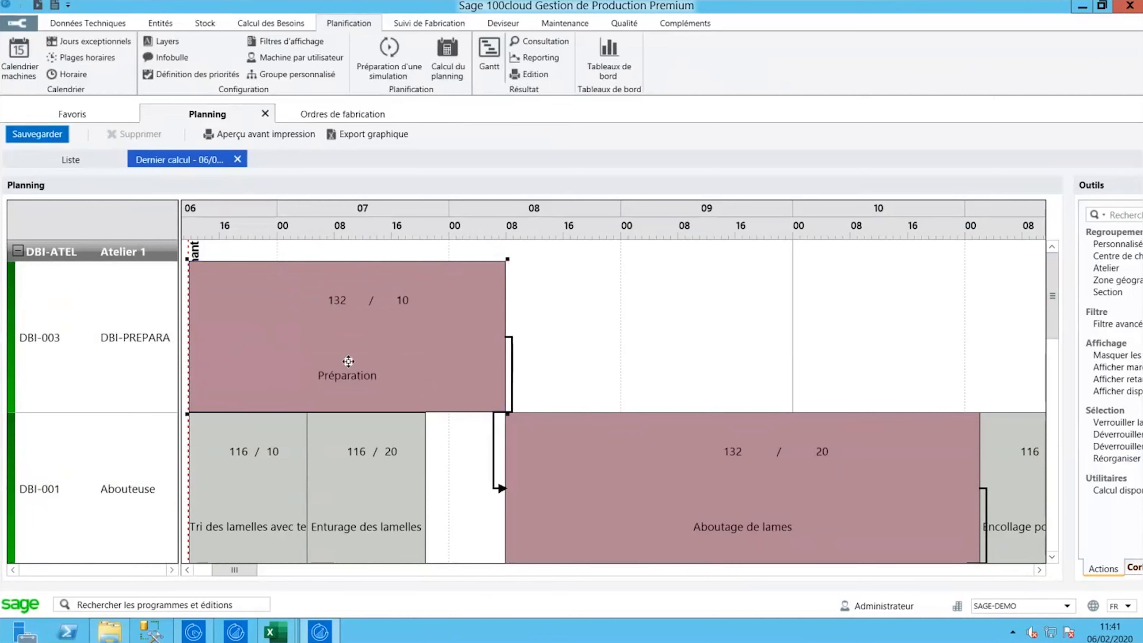
pyautogui.click(639, 489)
# - Widen the Outils panel and run Calcul disponibilité matière under Utilitaires
pyautogui.scroll(-1, 1056, 293)
pyautogui.scroll(-1, 540, 450)
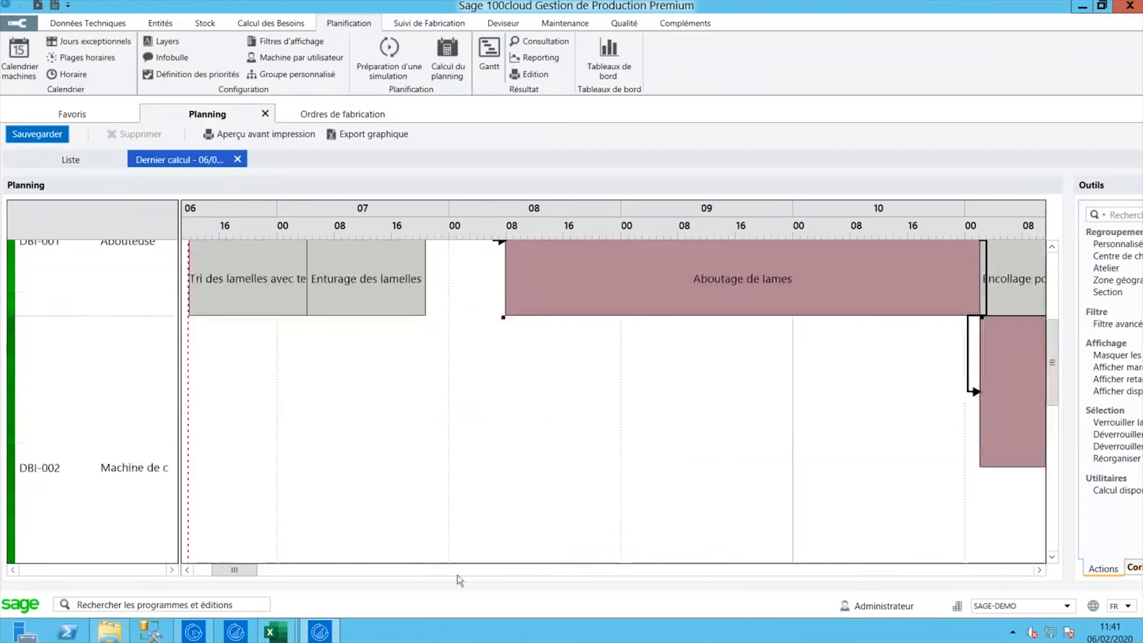
pyautogui.hscroll(1, 238, 568)
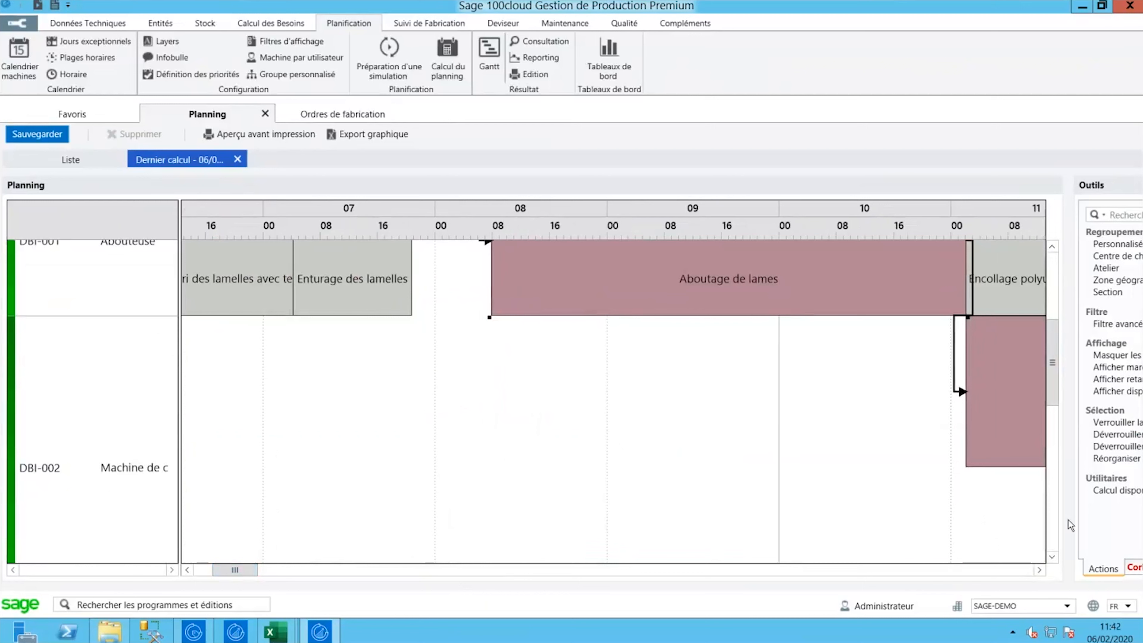
pyautogui.moveTo(1073, 517); pyautogui.dragTo(1024, 522)
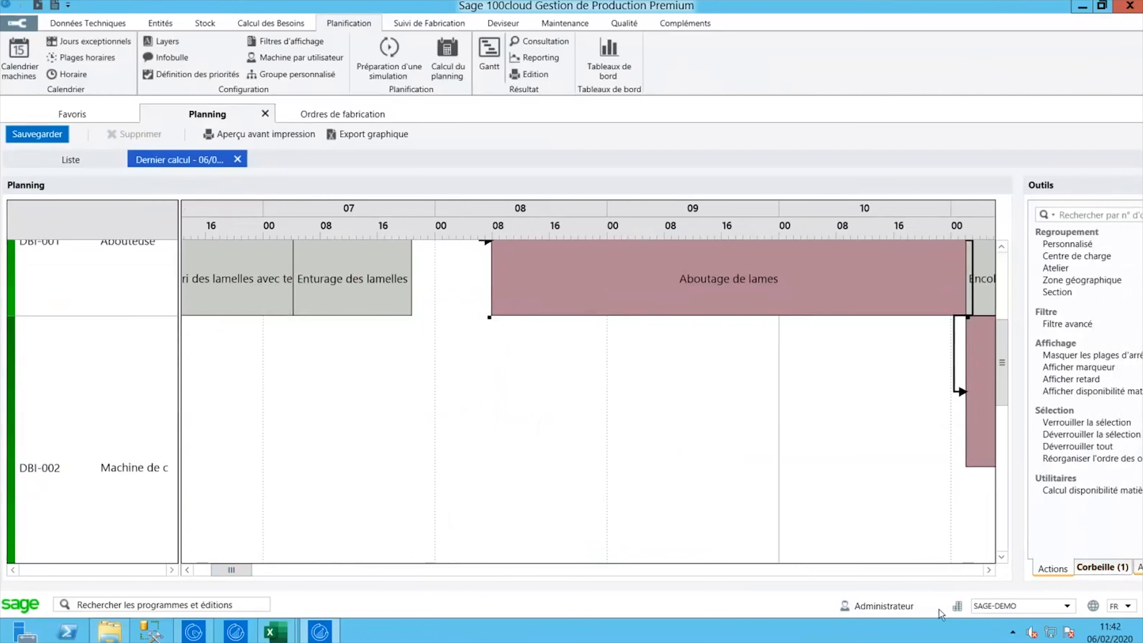
pyautogui.scroll(3, 917, 505)
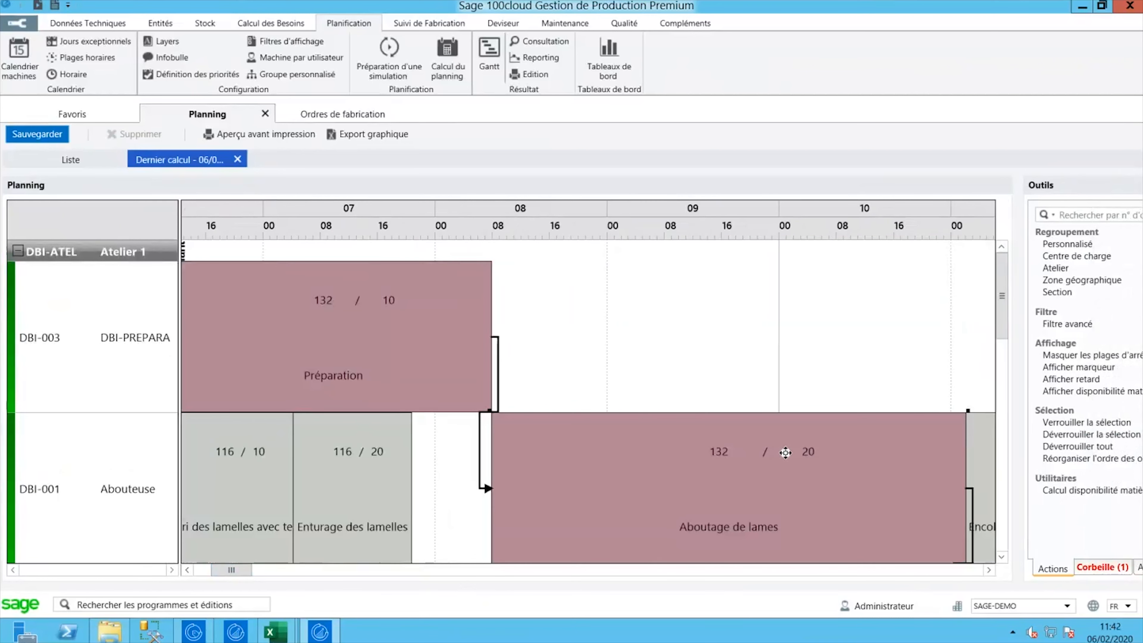
pyautogui.moveTo(242, 571); pyautogui.dragTo(276, 571)
pyautogui.scroll(-3, 536, 439)
pyautogui.scroll(3, 536, 438)
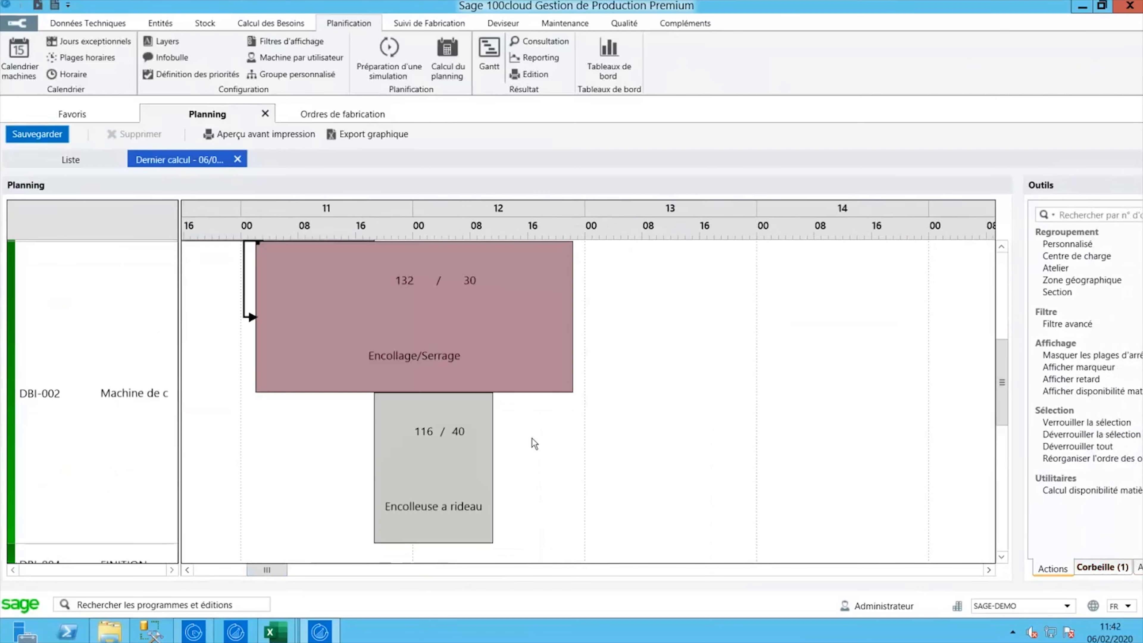
pyautogui.moveTo(1000, 385); pyautogui.dragTo(990, 355)
pyautogui.moveTo(994, 336); pyautogui.dragTo(991, 344)
pyautogui.moveTo(265, 567); pyautogui.dragTo(239, 567)
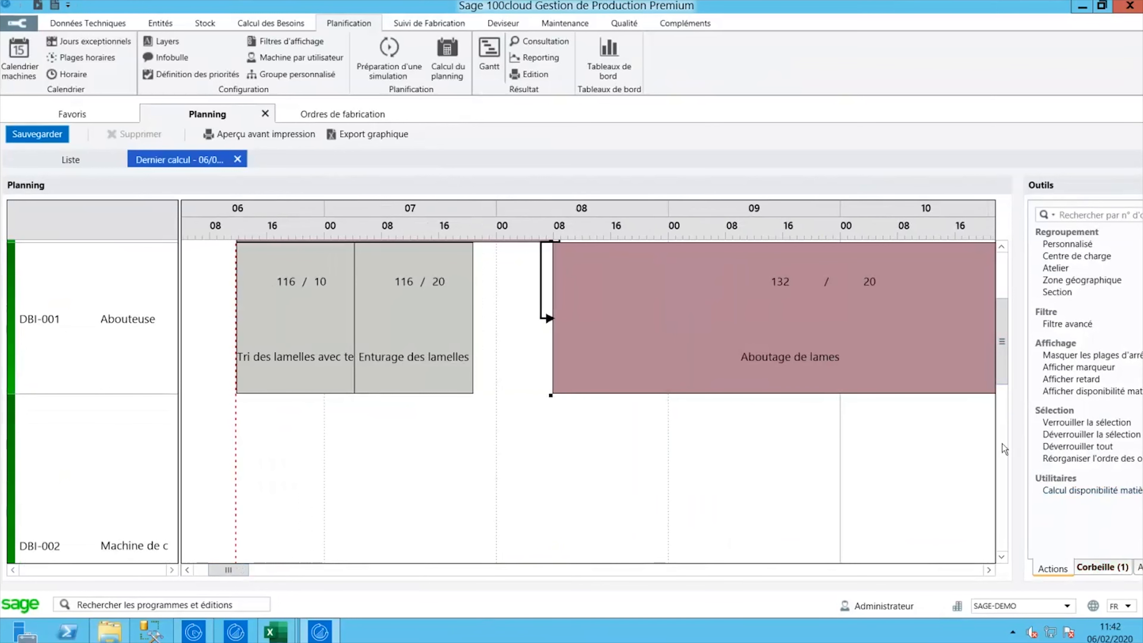
pyautogui.moveTo(1008, 351); pyautogui.dragTo(1011, 319)
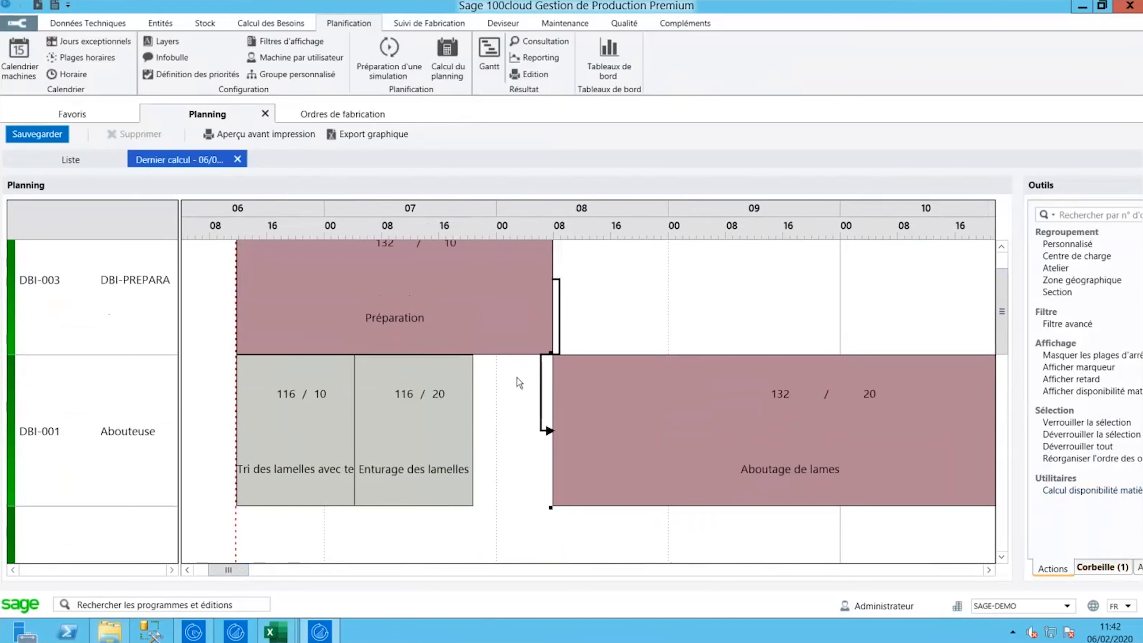
pyautogui.click(1081, 488)
# - Check Disponibilité matière for order 132's five 50X115C24 components, then switch to Suivi de Fabrication
pyautogui.moveTo(786, 402)
pyautogui.rightClick(497, 329)
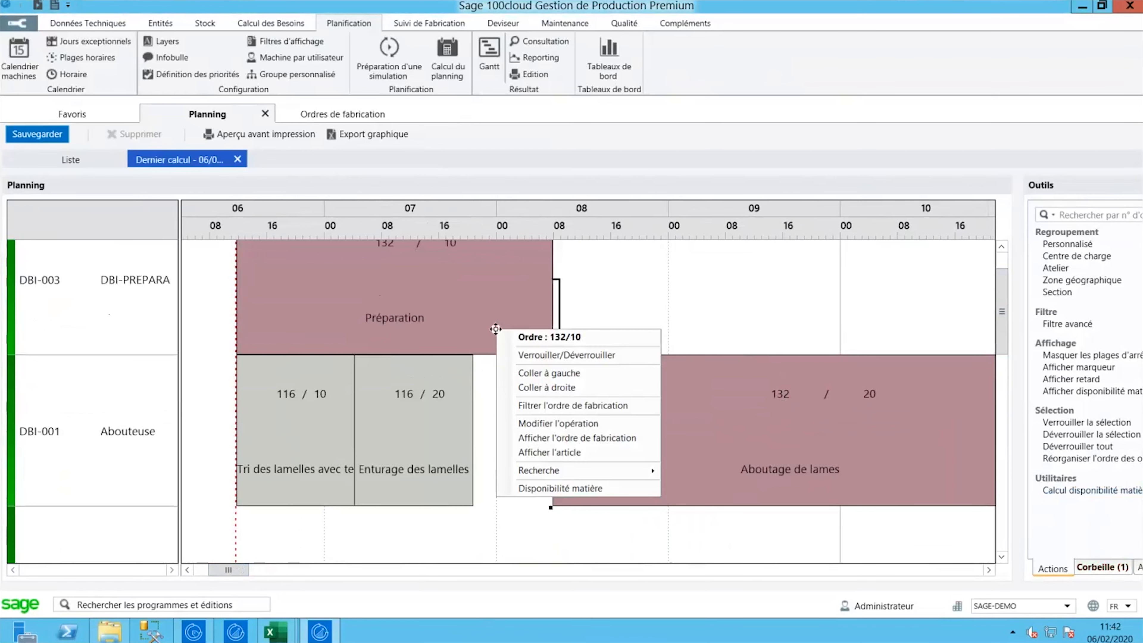
pyautogui.click(558, 489)
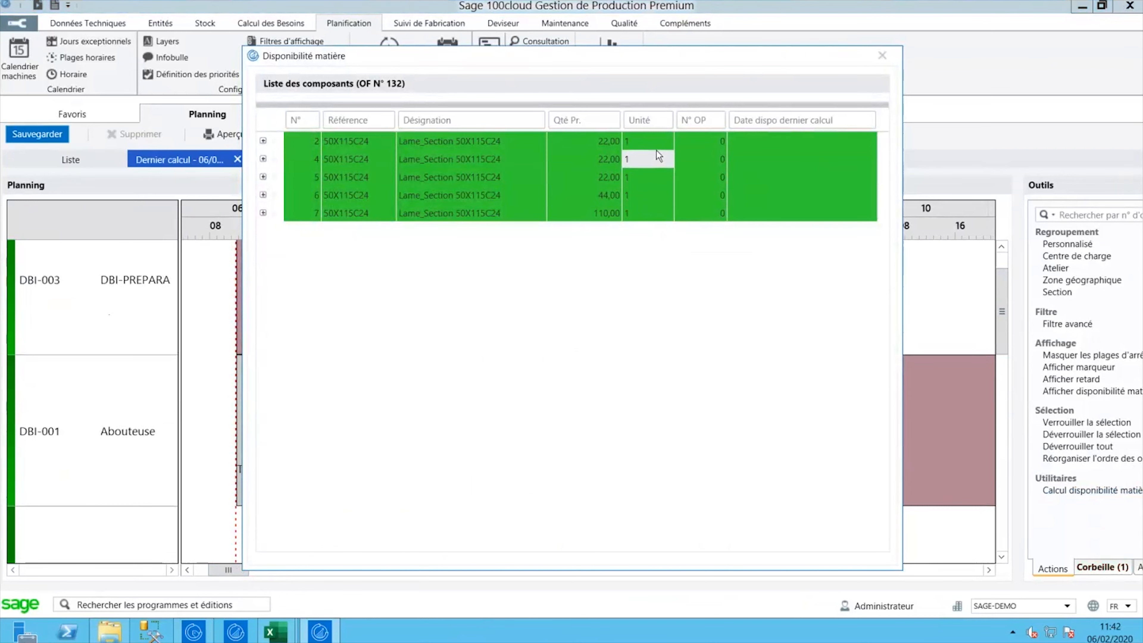
pyautogui.click(878, 58)
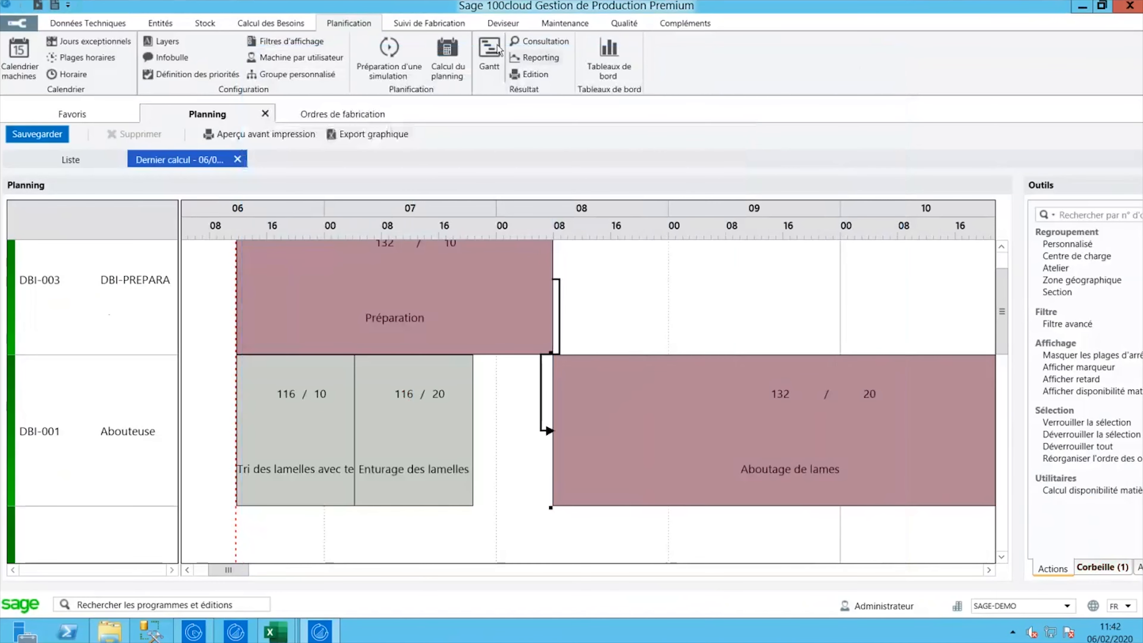
pyautogui.click(408, 25)
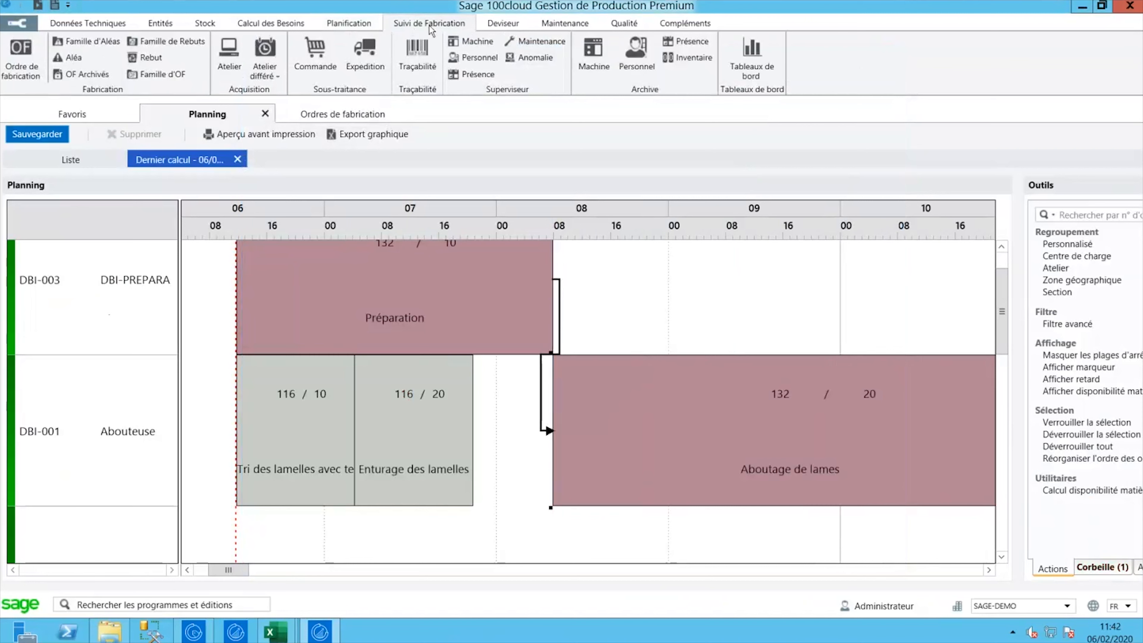
# - Launch the Atelier shop-floor screen listing Début de Réglage through Retour de Sous-Traitance
pyautogui.click(235, 74)
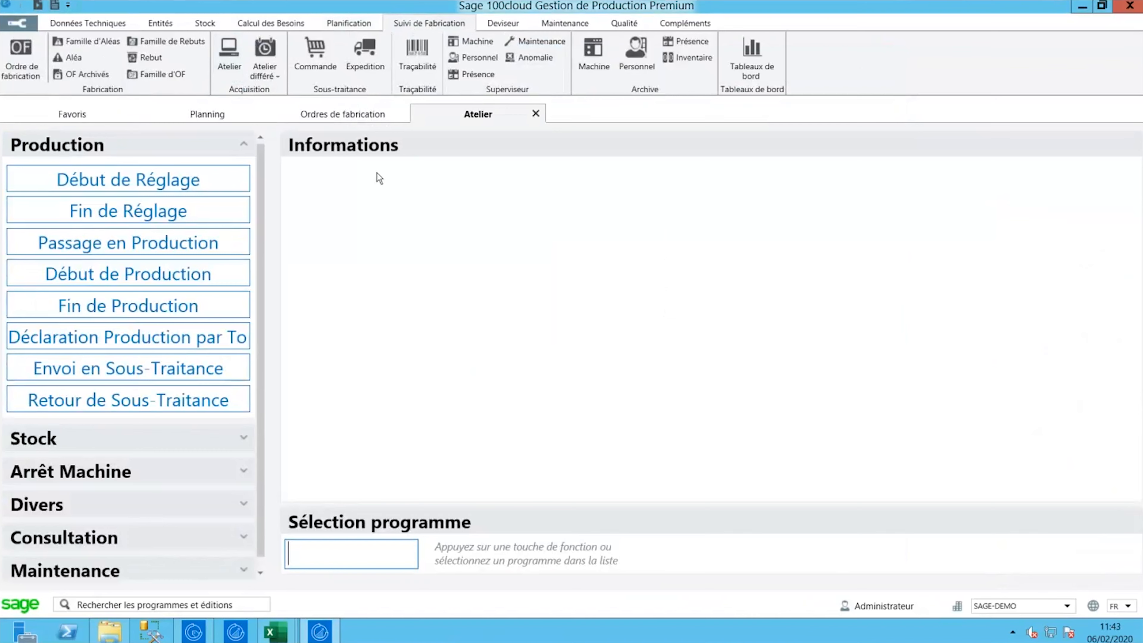
pyautogui.click(357, 116)
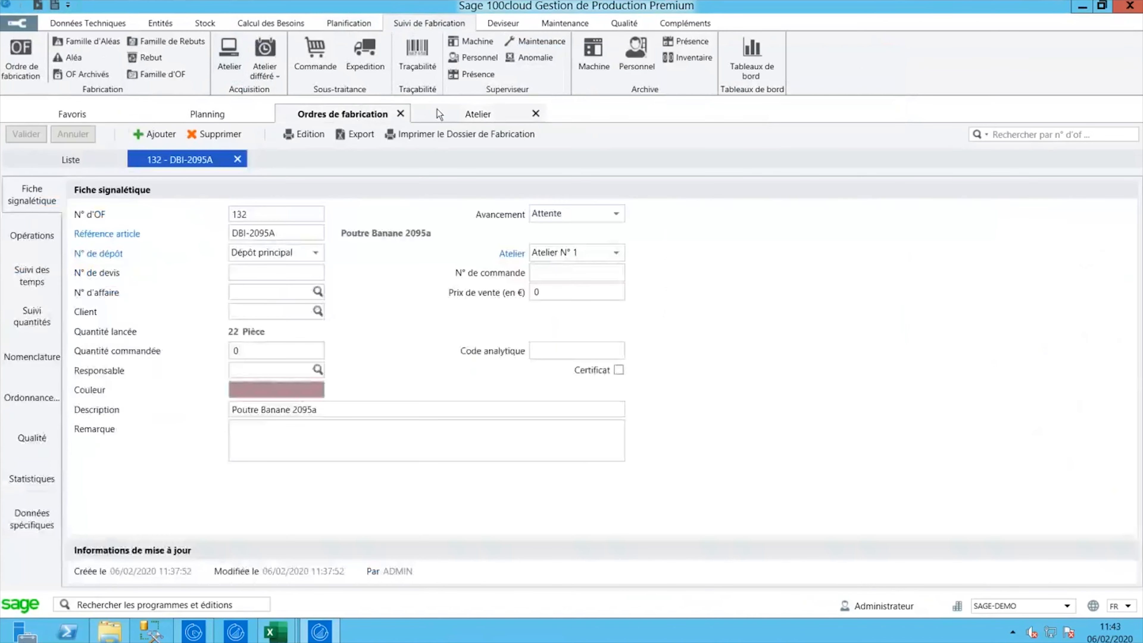
pyautogui.click(439, 113)
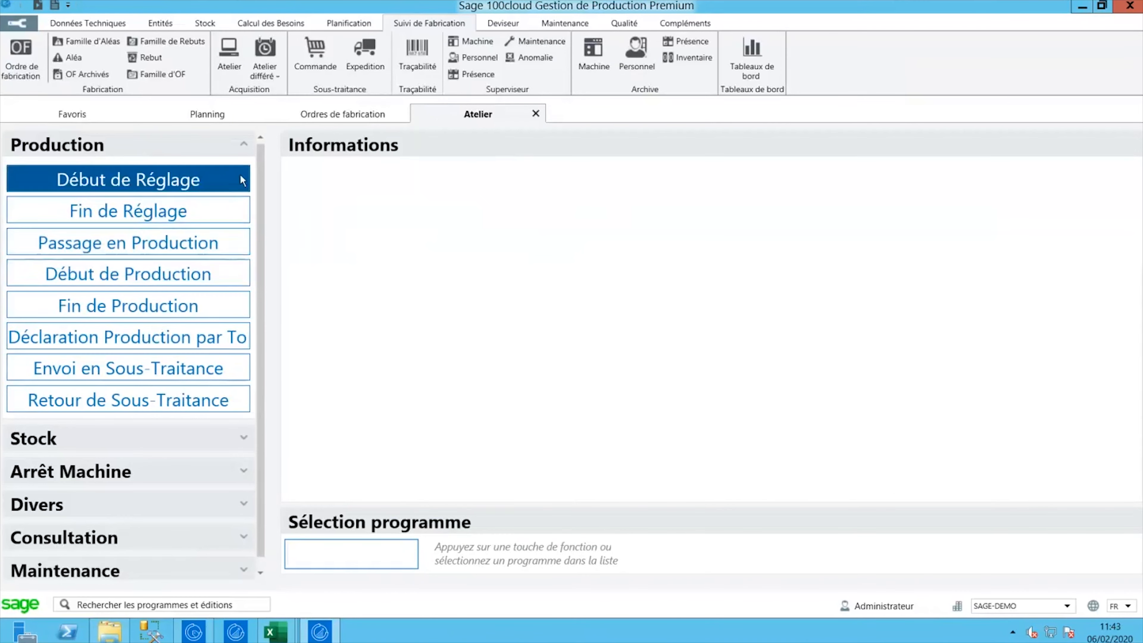
# - In Déclaration Production par Top, choose machine DBI-004 FINITION, enter the operator's badge, select OF/OP 132/40
pyautogui.click(182, 344)
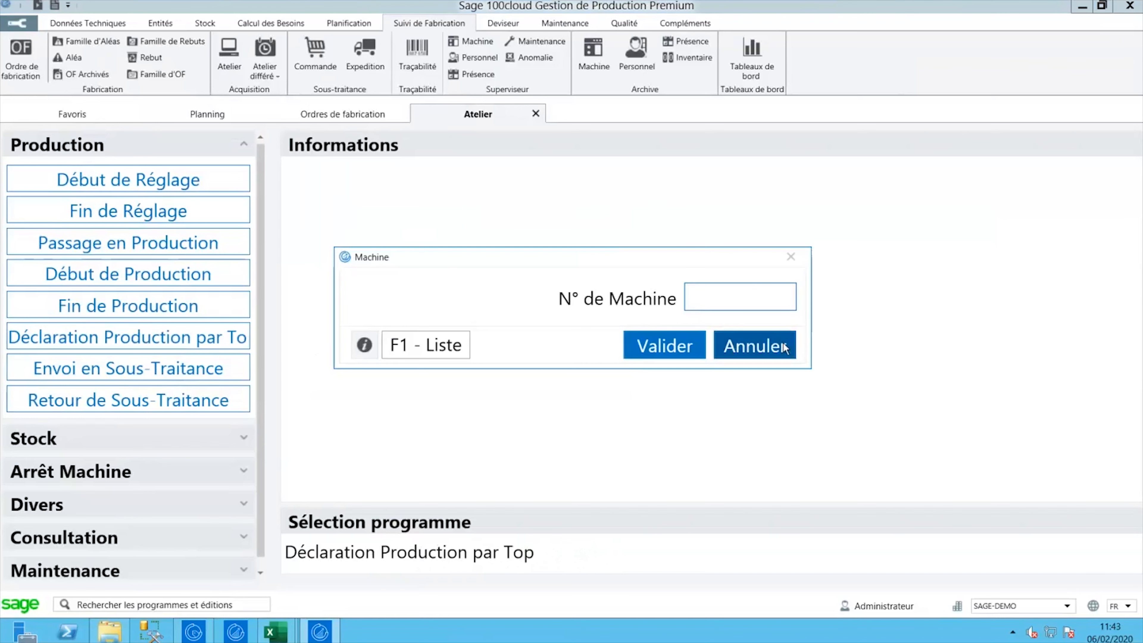
pyautogui.click(419, 352)
pyautogui.moveTo(789, 186); pyautogui.dragTo(772, 315)
pyautogui.scroll(1, 636, 298)
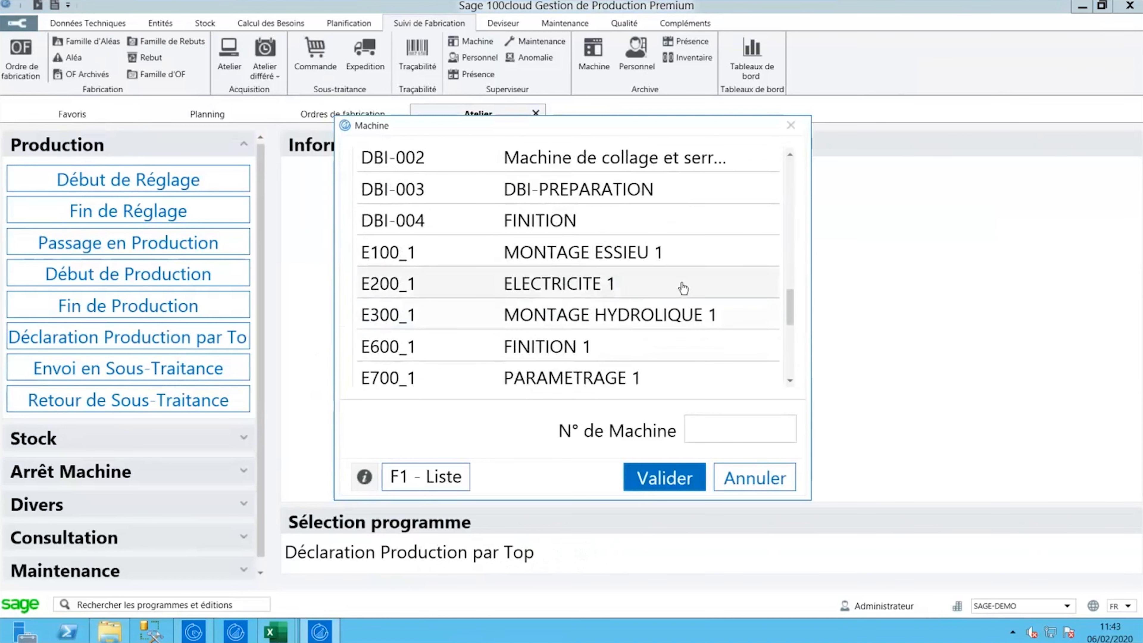
pyautogui.click(560, 222)
pyautogui.click(657, 482)
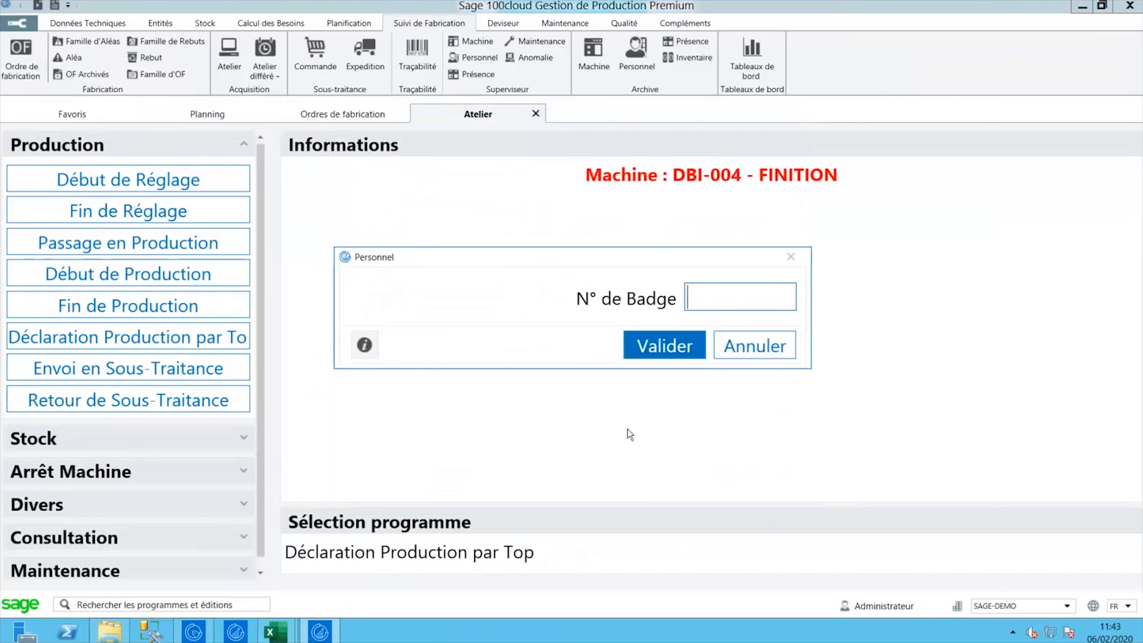
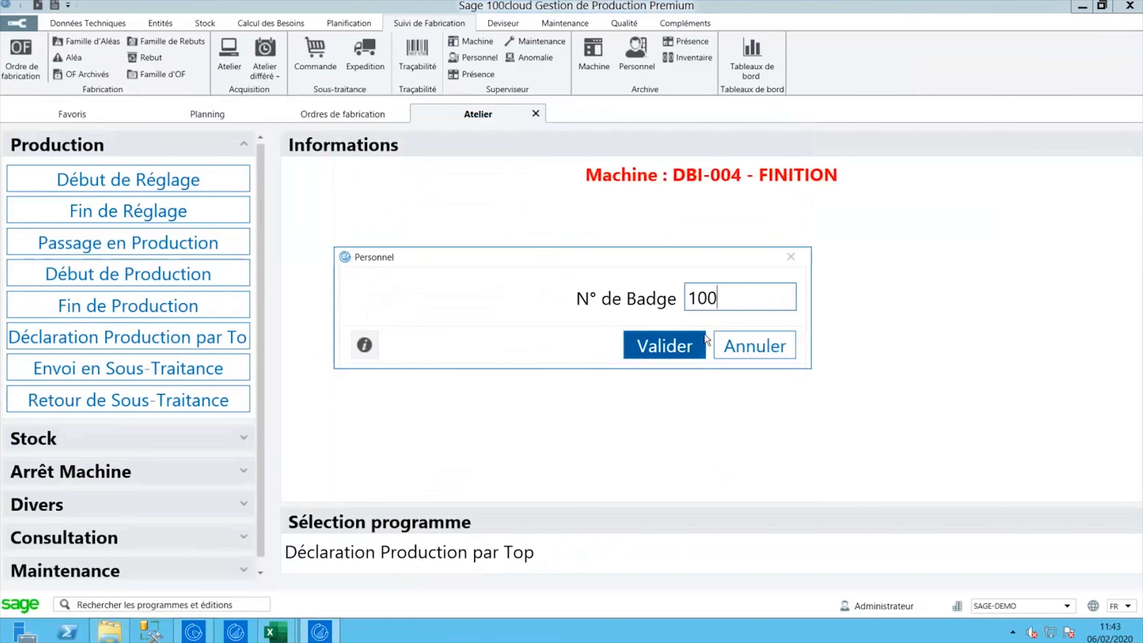
pyautogui.click(676, 347)
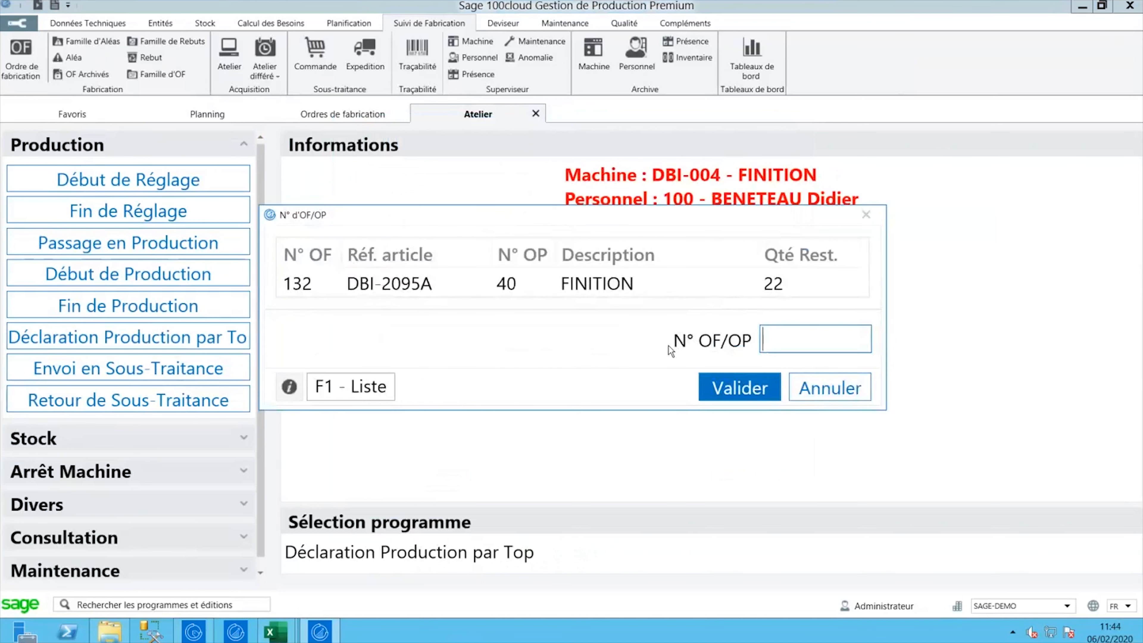
pyautogui.click(422, 286)
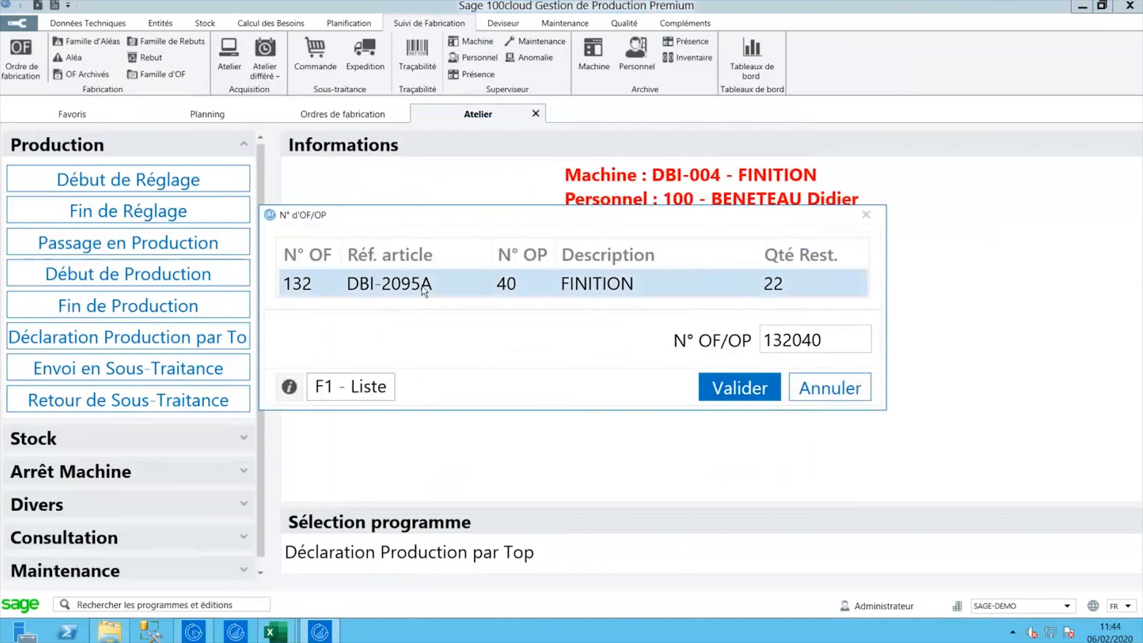
pyautogui.click(743, 376)
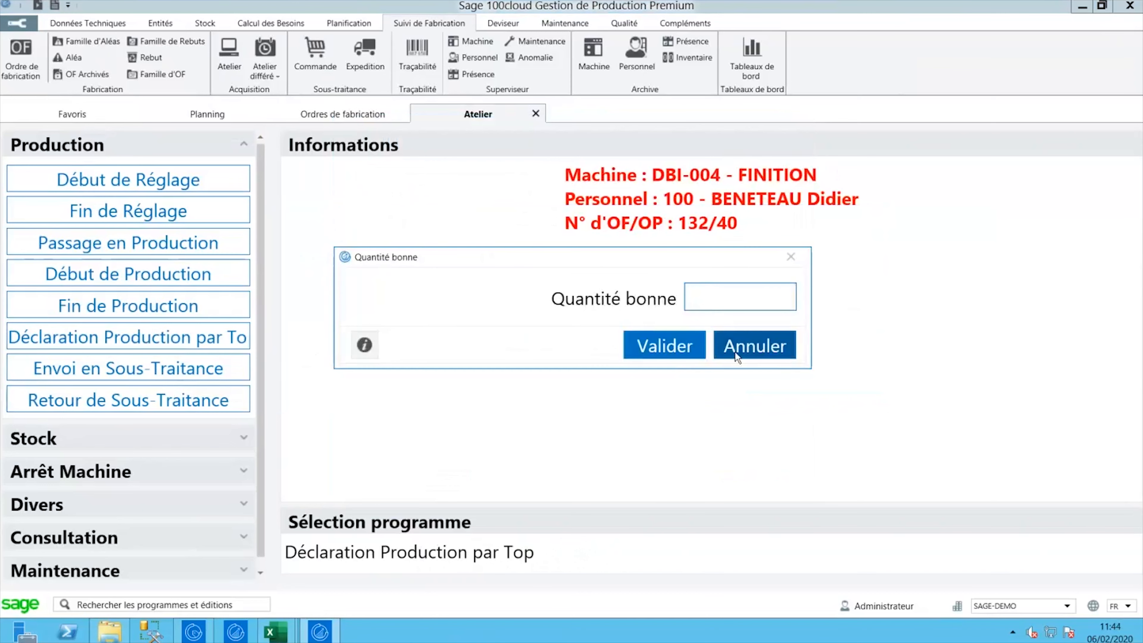
# - Declare 22 good parts, 0 scrap, 5 hours duration, mark it Terminée and save
pyautogui.write('22')
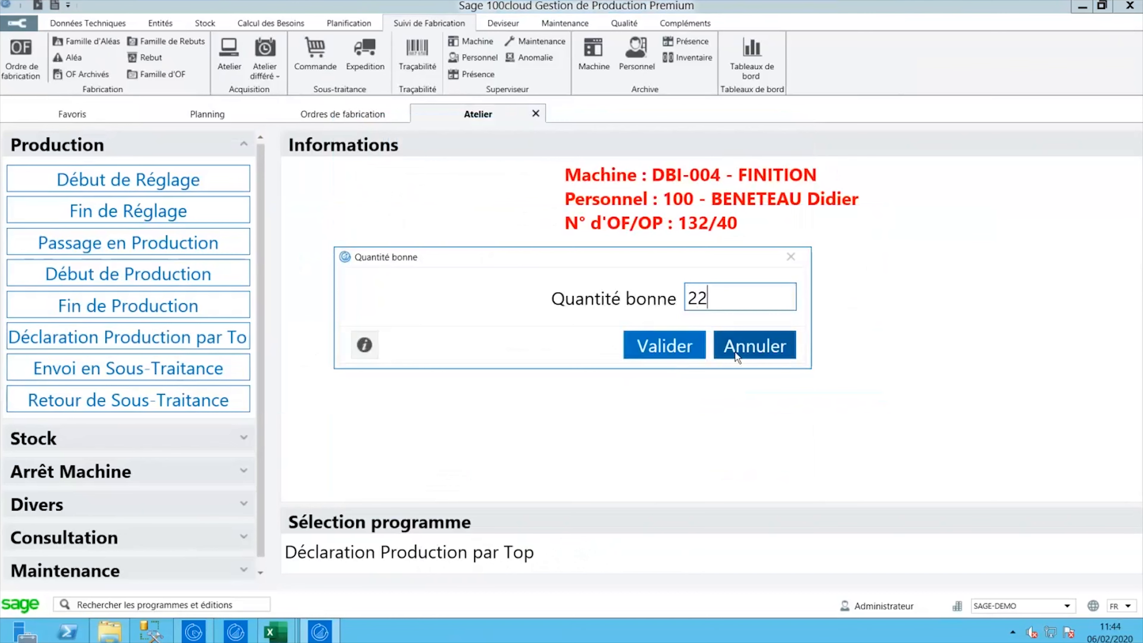
pyautogui.click(689, 351)
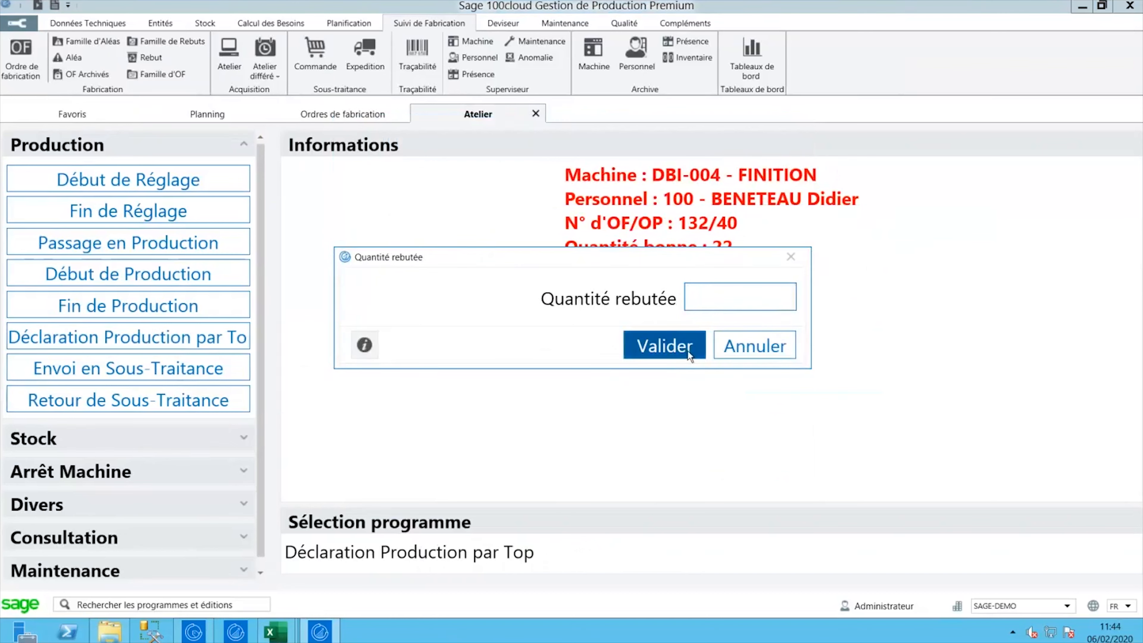
pyautogui.write('0')
pyautogui.click(687, 350)
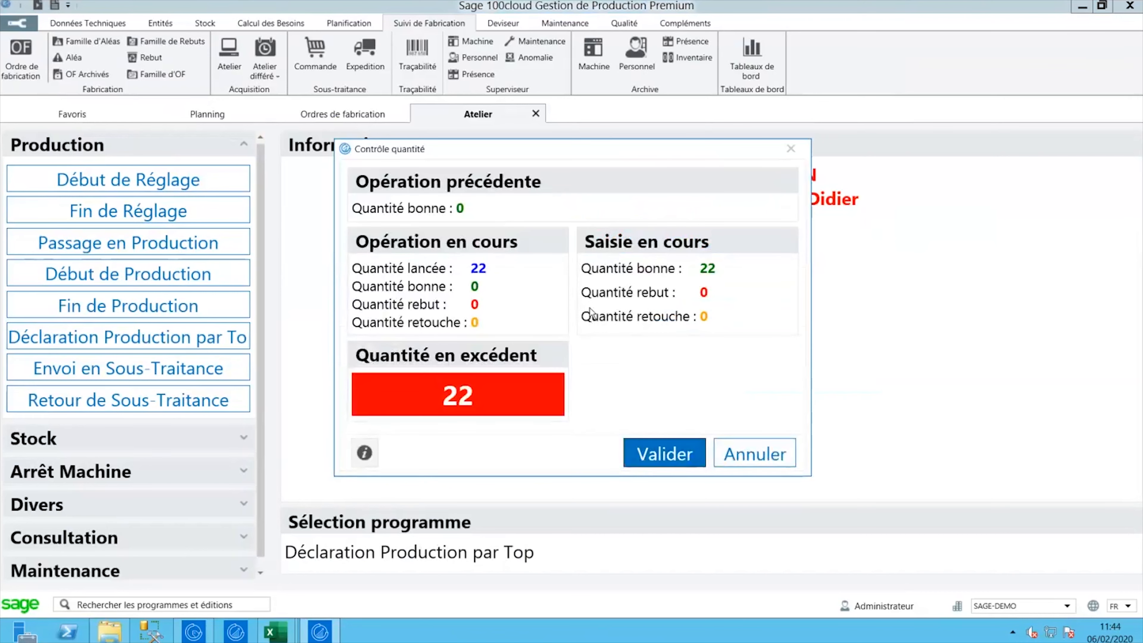
pyautogui.click(638, 458)
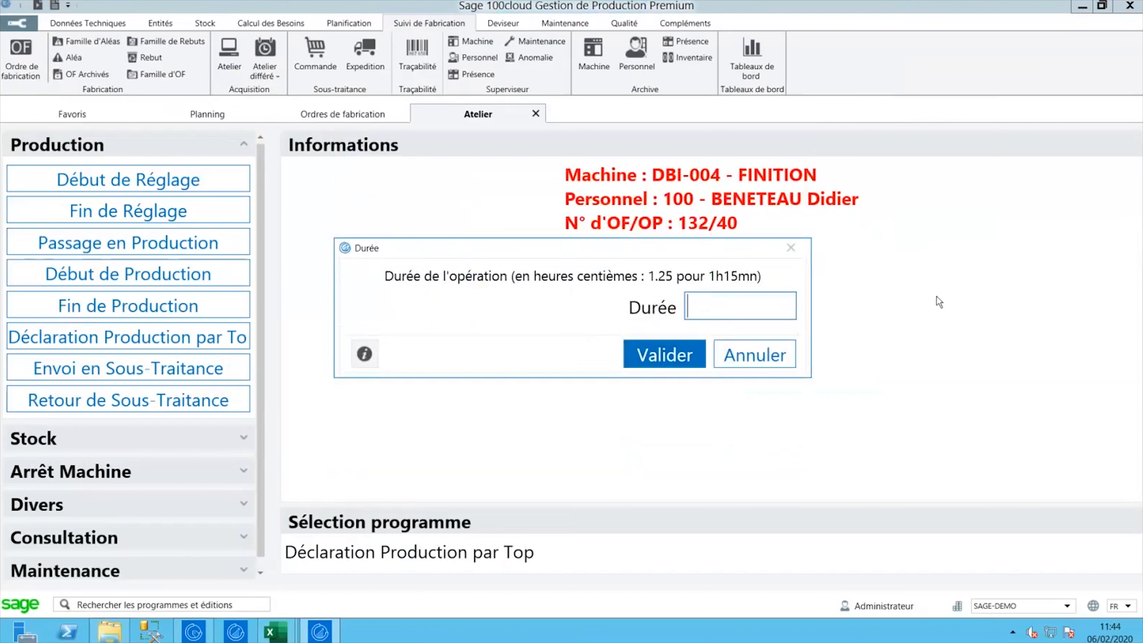
pyautogui.write('5')
pyautogui.click(673, 356)
pyautogui.click(557, 321)
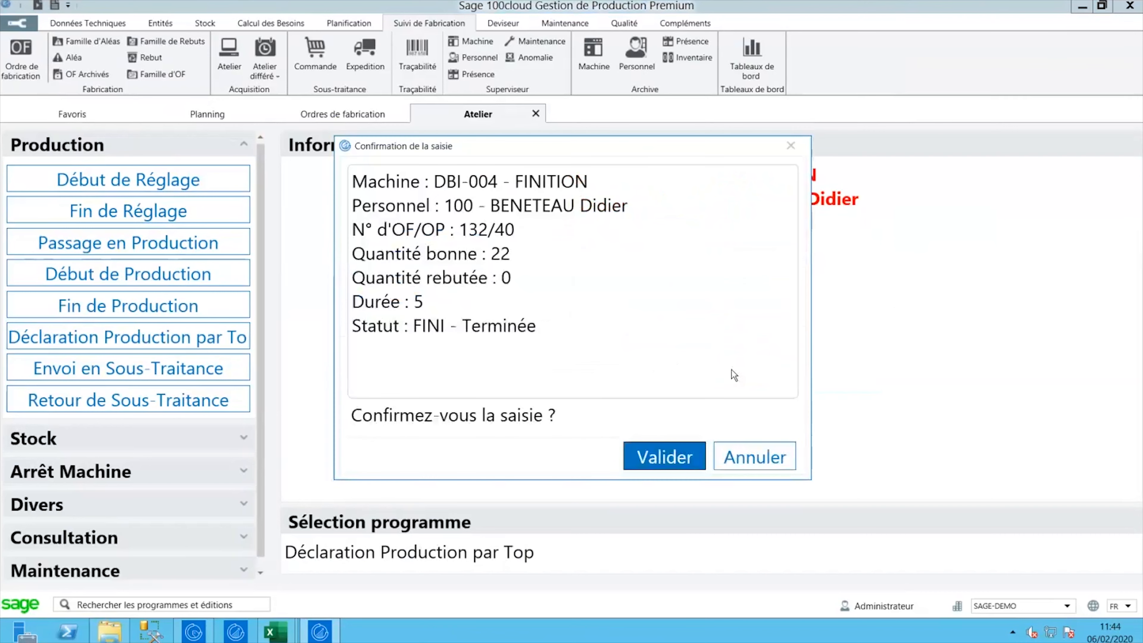
pyautogui.click(666, 455)
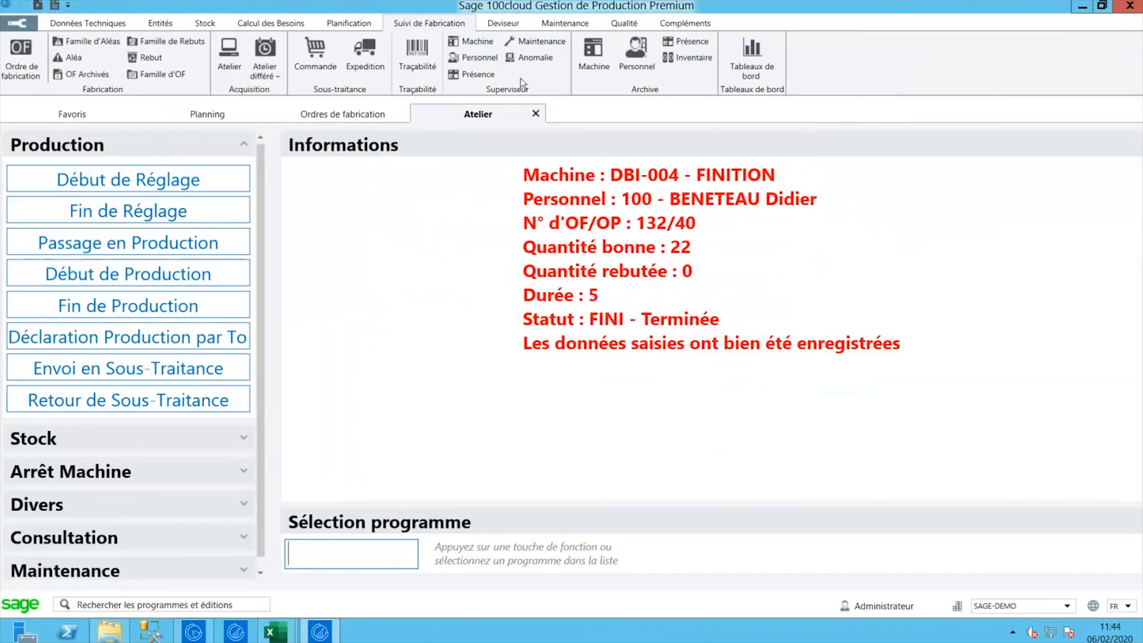
# - Close the Atelier, Ordres de fabrication and Planning tabs
pyautogui.click(539, 113)
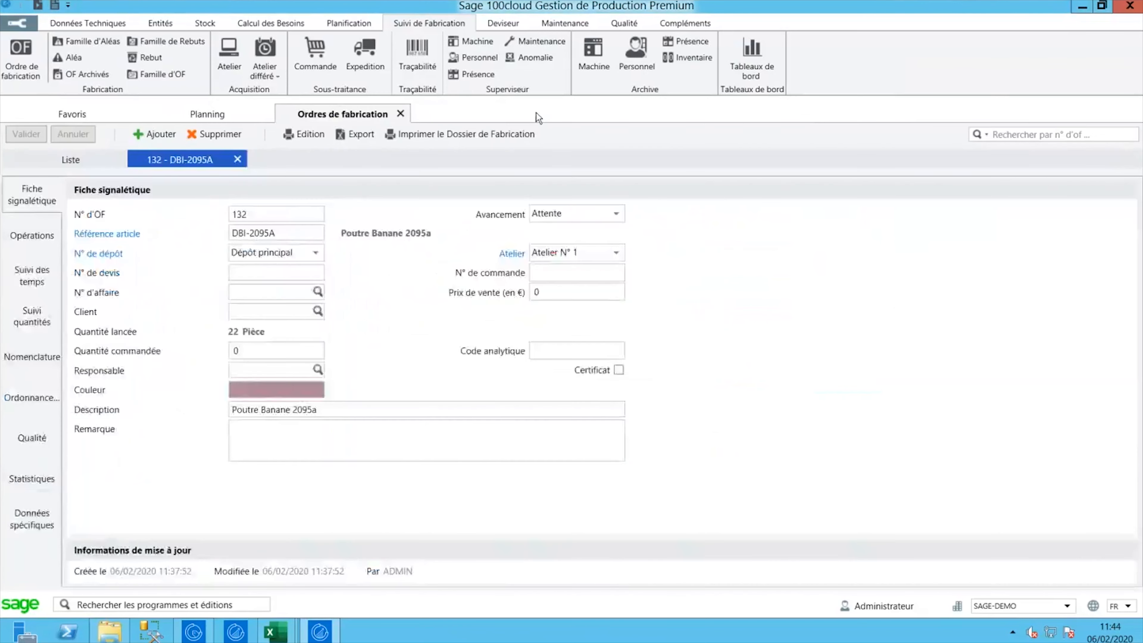
pyautogui.click(401, 114)
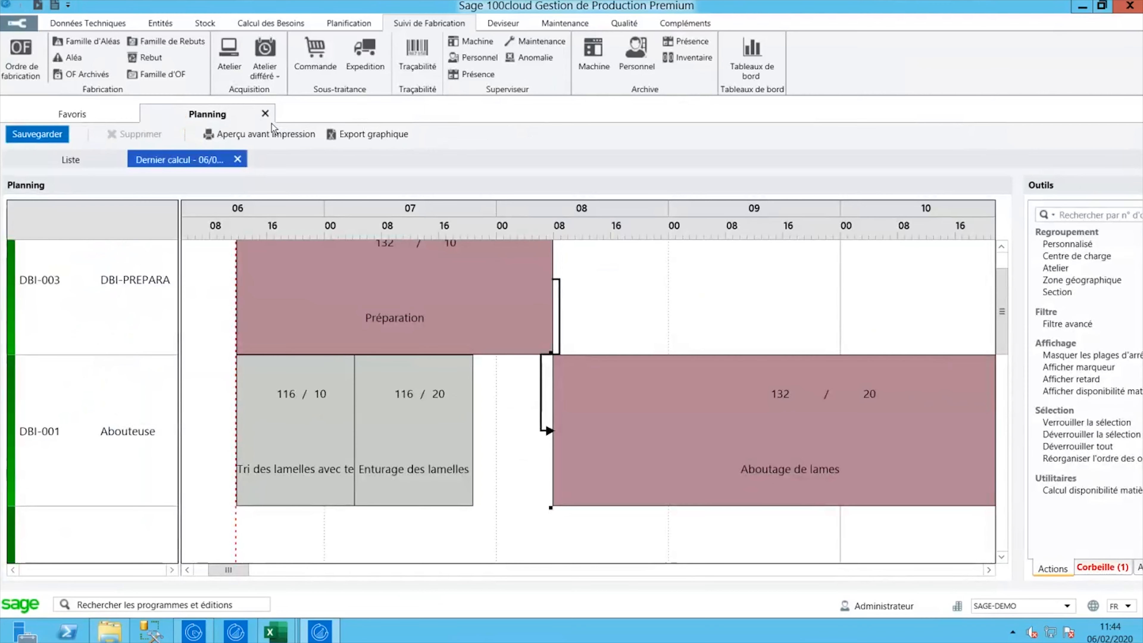
pyautogui.click(266, 115)
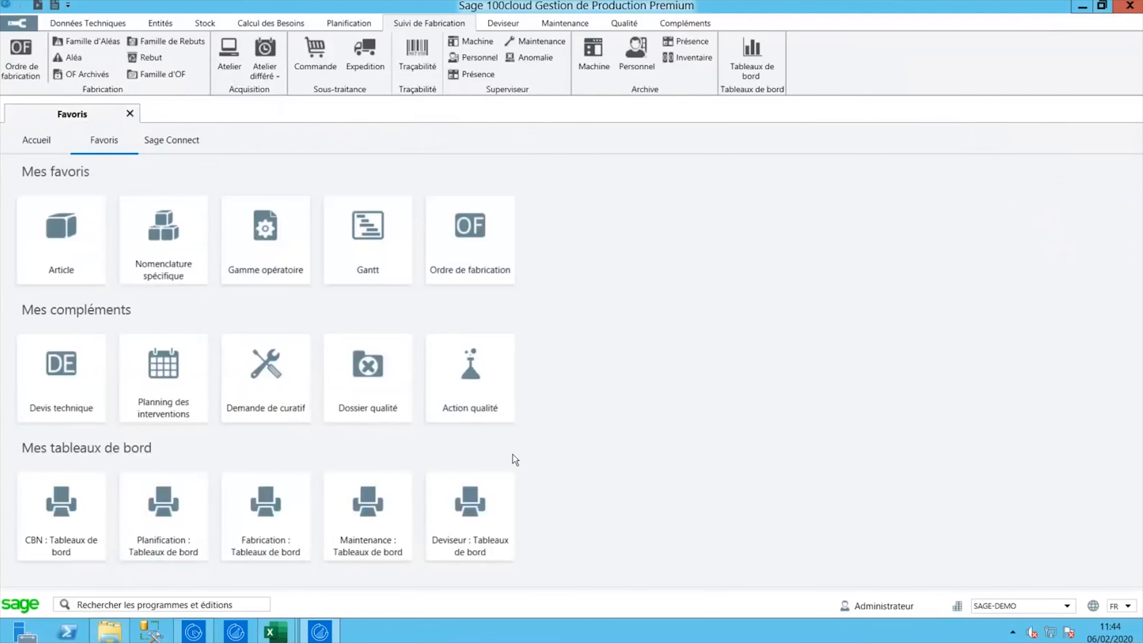
# - Filter articles by reference 'DBI' and open DBI-2095A, Poutre Banane 2095a
pyautogui.click(69, 205)
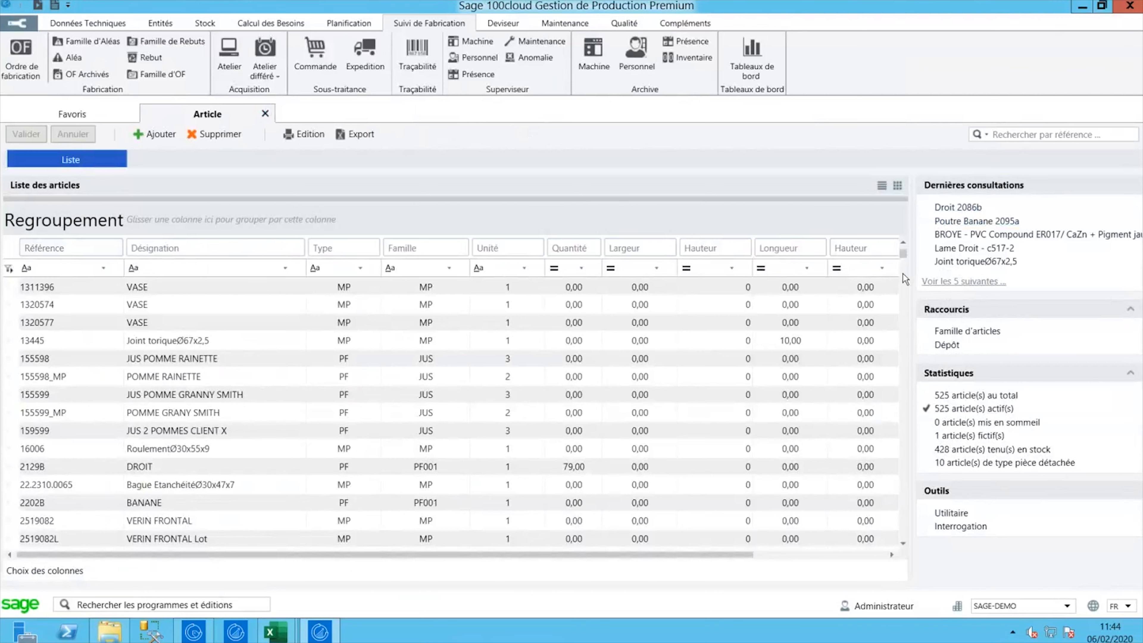
pyautogui.scroll(-4, 518, 459)
pyautogui.scroll(4, 202, 360)
pyautogui.click(60, 269)
pyautogui.write('DBI')
pyautogui.press('Tab')
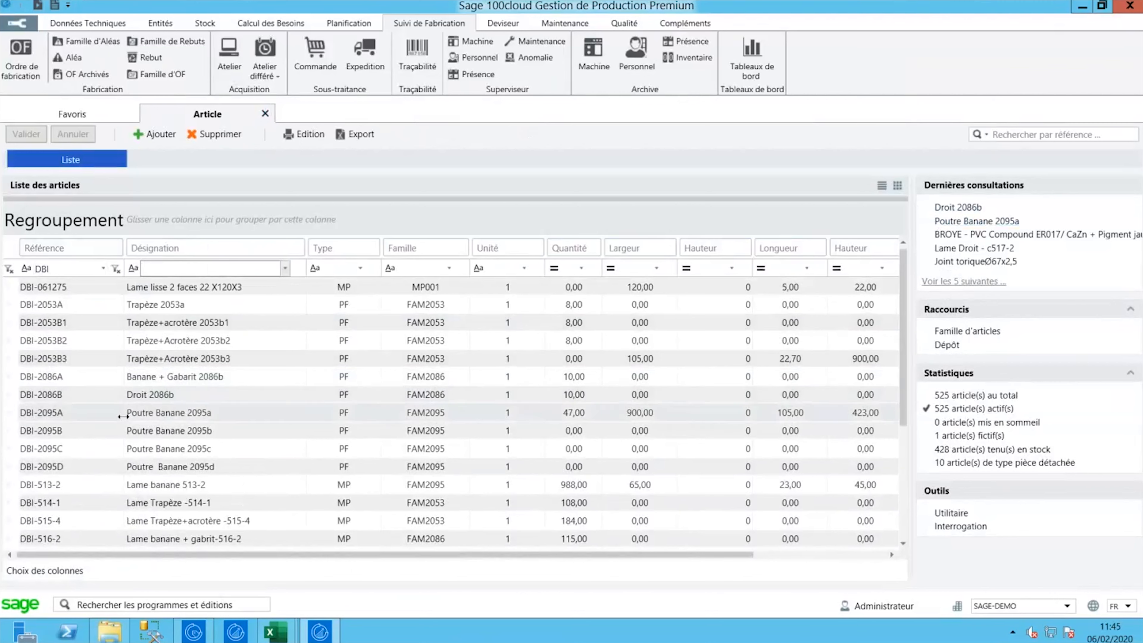
pyautogui.doubleClick(152, 413)
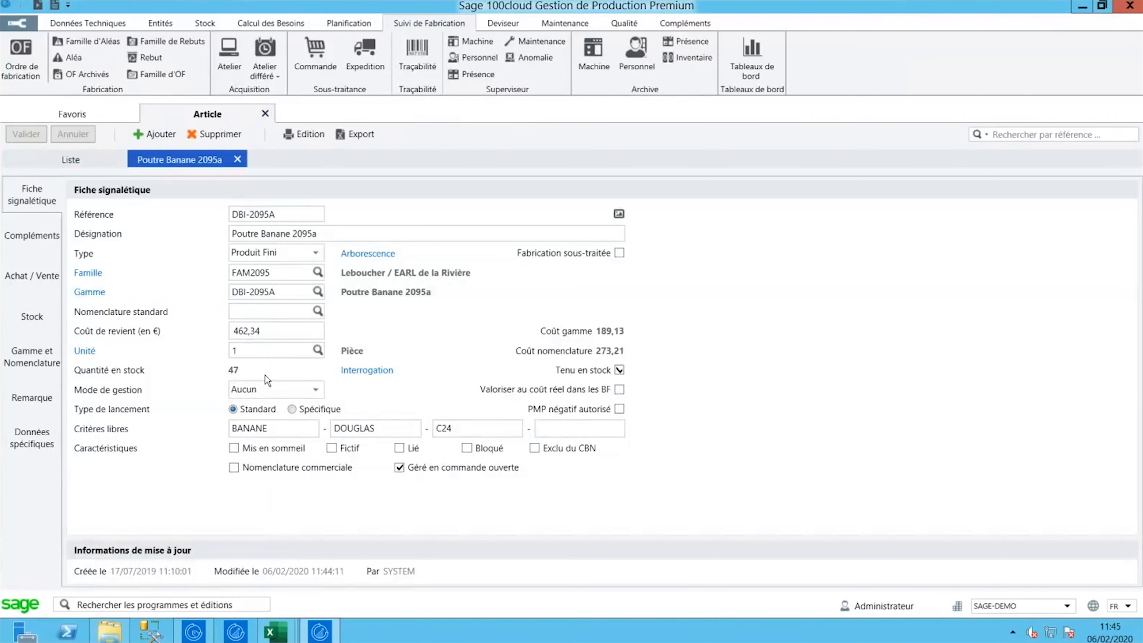
pyautogui.click(360, 371)
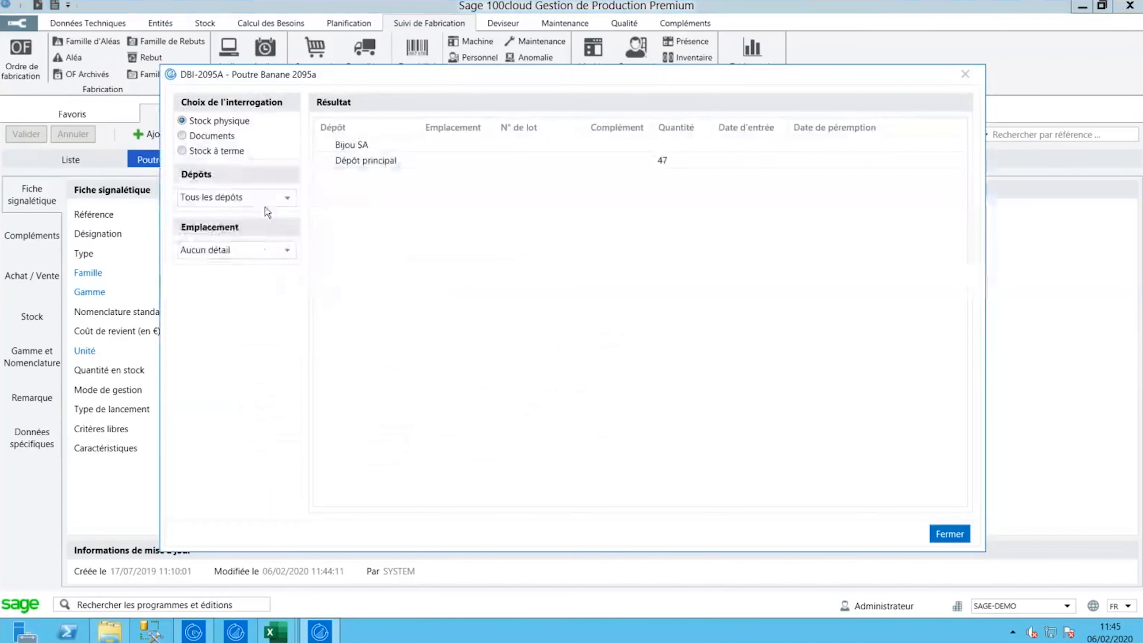
pyautogui.click(182, 135)
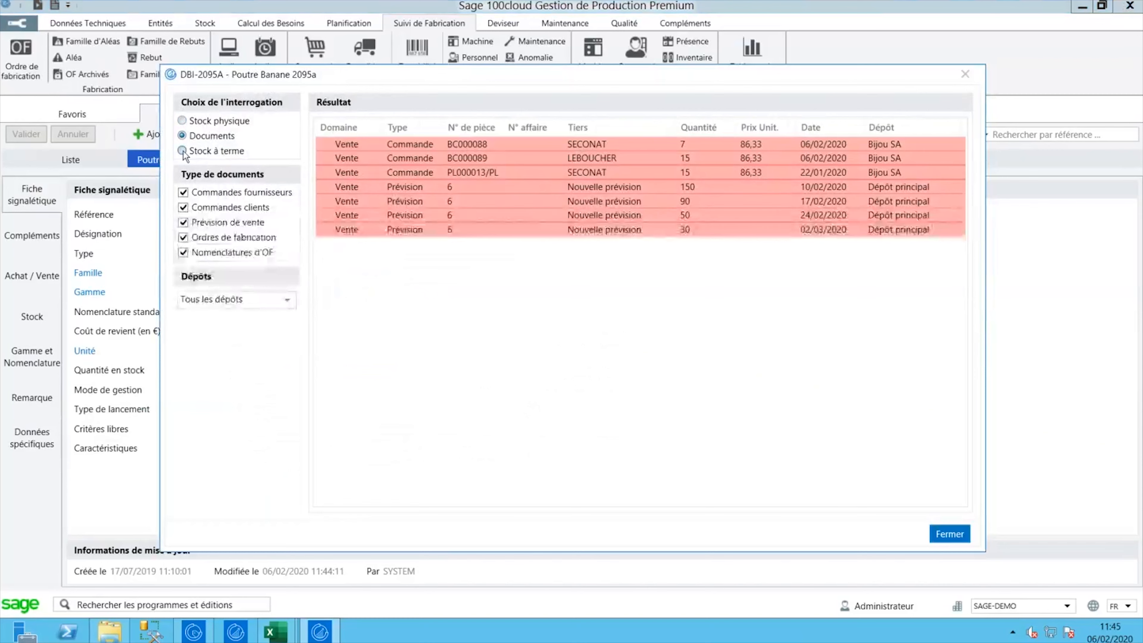
pyautogui.click(182, 151)
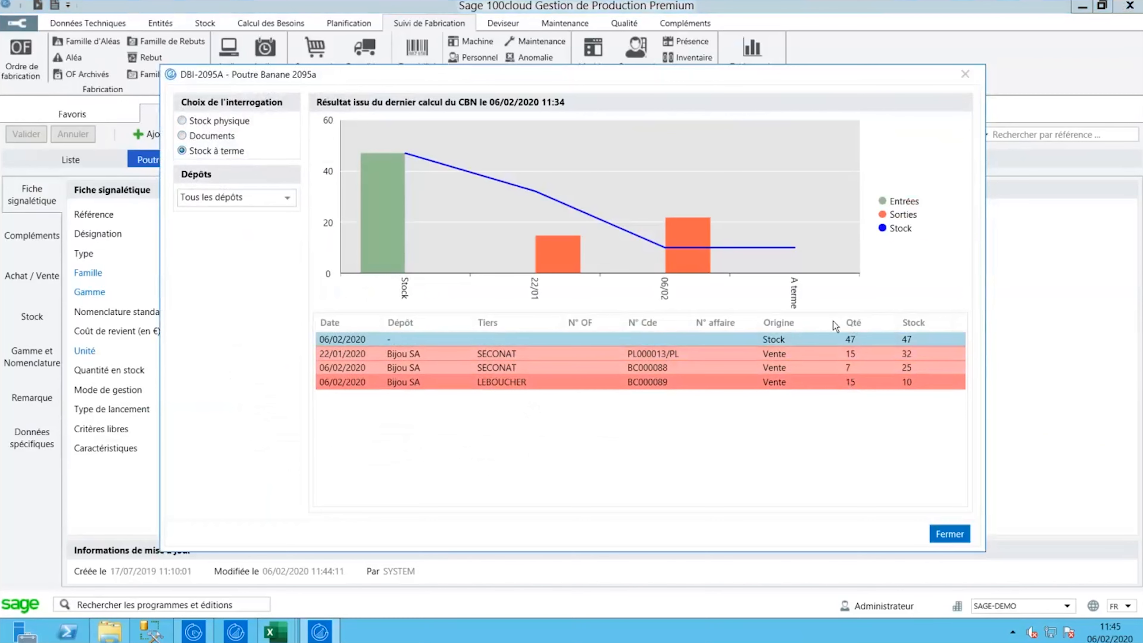
pyautogui.click(966, 75)
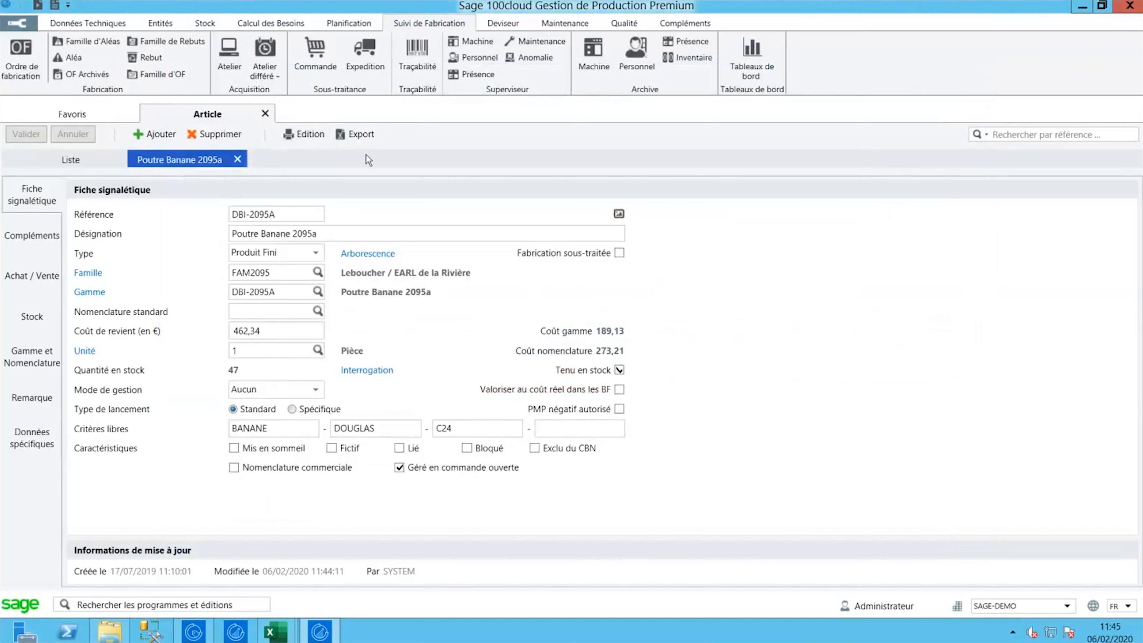
# - Close the DBI-2095A article tab and bring up Prévision-4.2020.xlsx with its weekly forecast in Excel
pyautogui.click(265, 114)
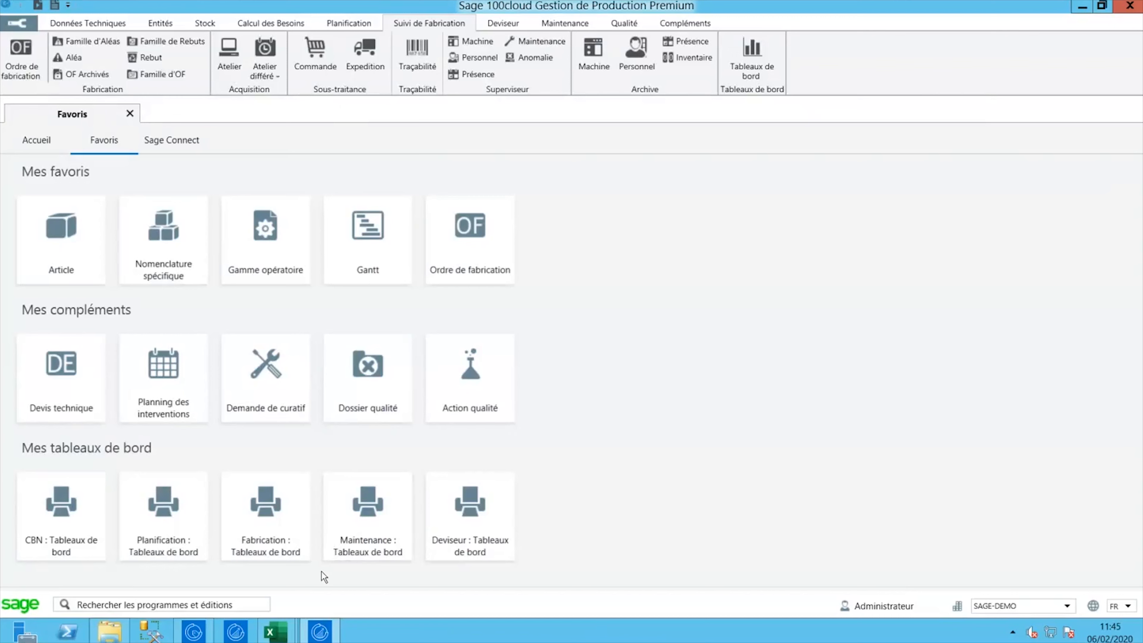
pyautogui.moveTo(275, 630)
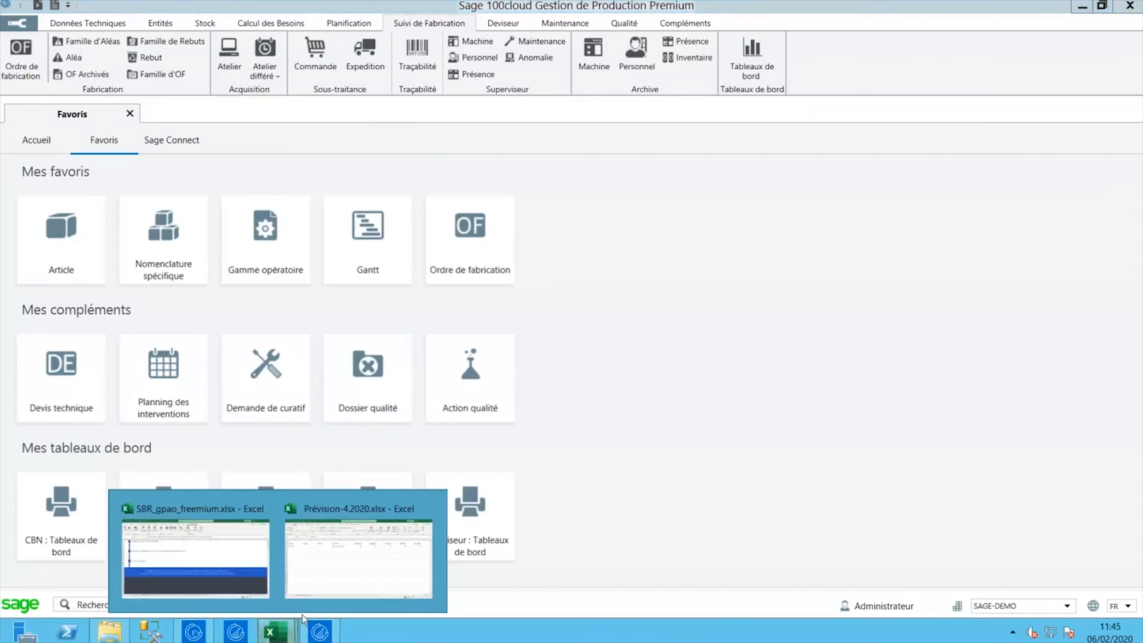
pyautogui.click(306, 573)
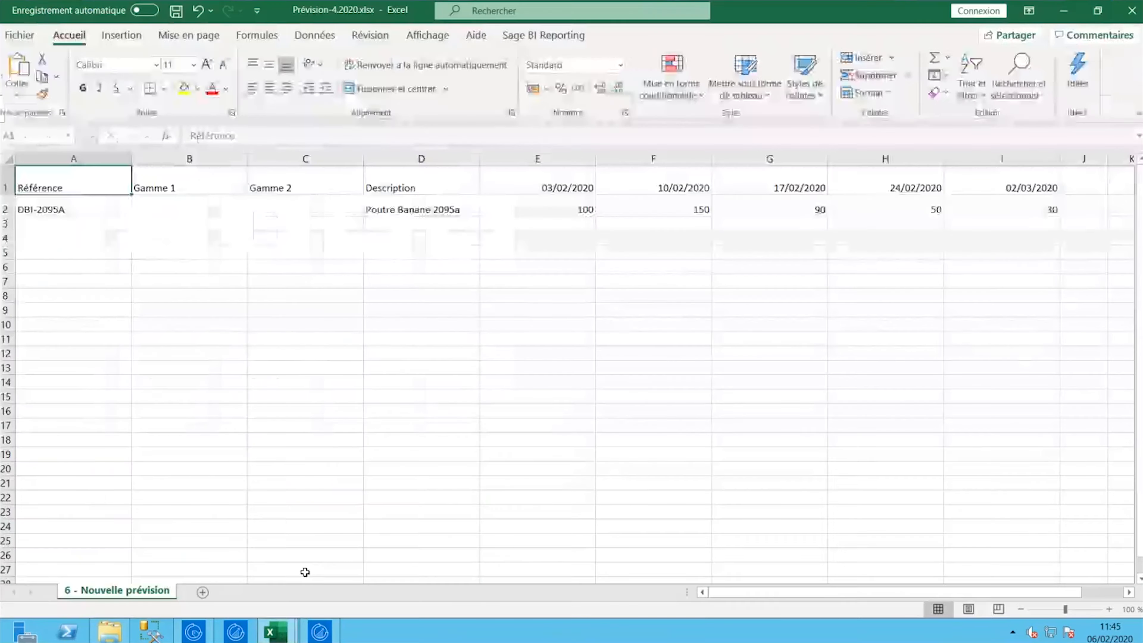
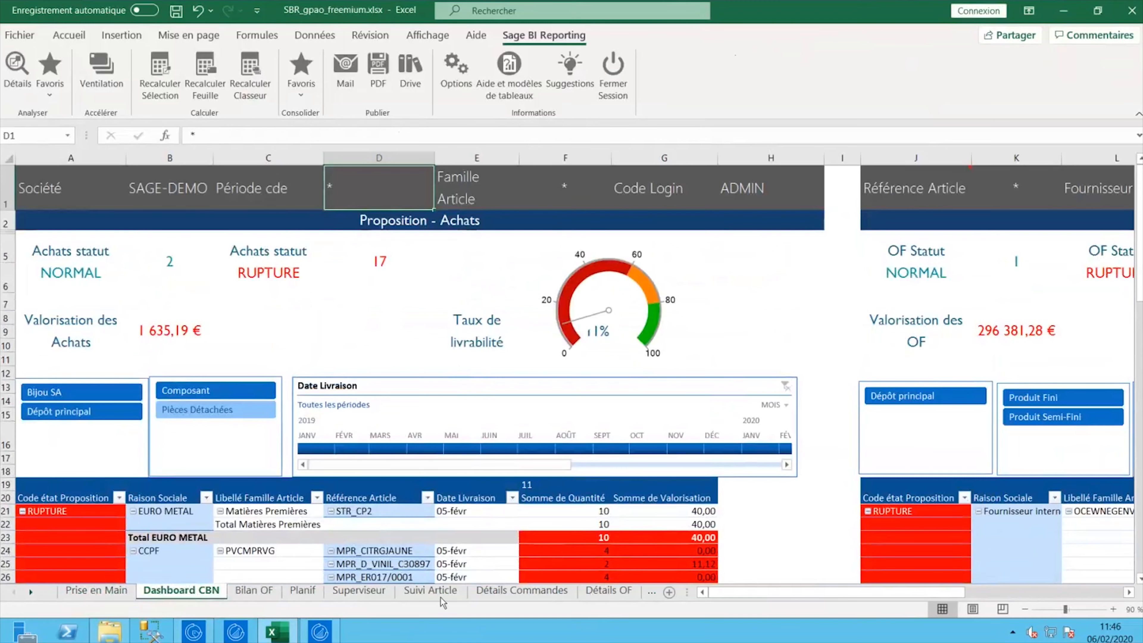
# - Review the Bilan OF sheet for order 27: planned cost 618,00, actual 195,00, variance 423,00
pyautogui.moveTo(751, 593); pyautogui.dragTo(849, 590)
pyautogui.click(267, 594)
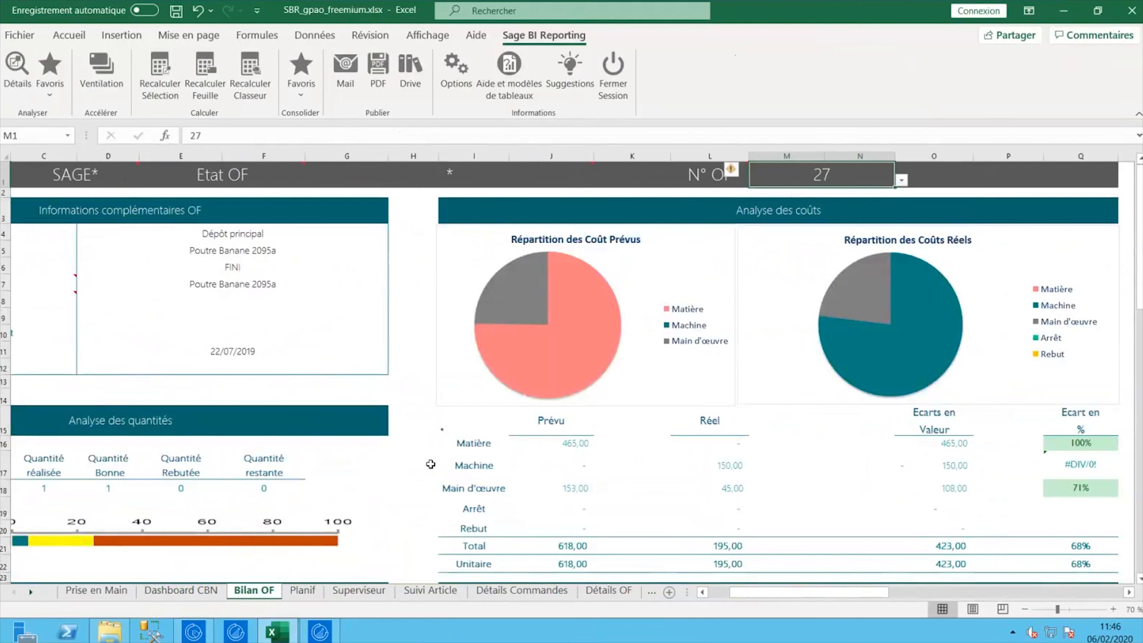
pyautogui.scroll(-1, 431, 464)
pyautogui.scroll(-1, 431, 464)
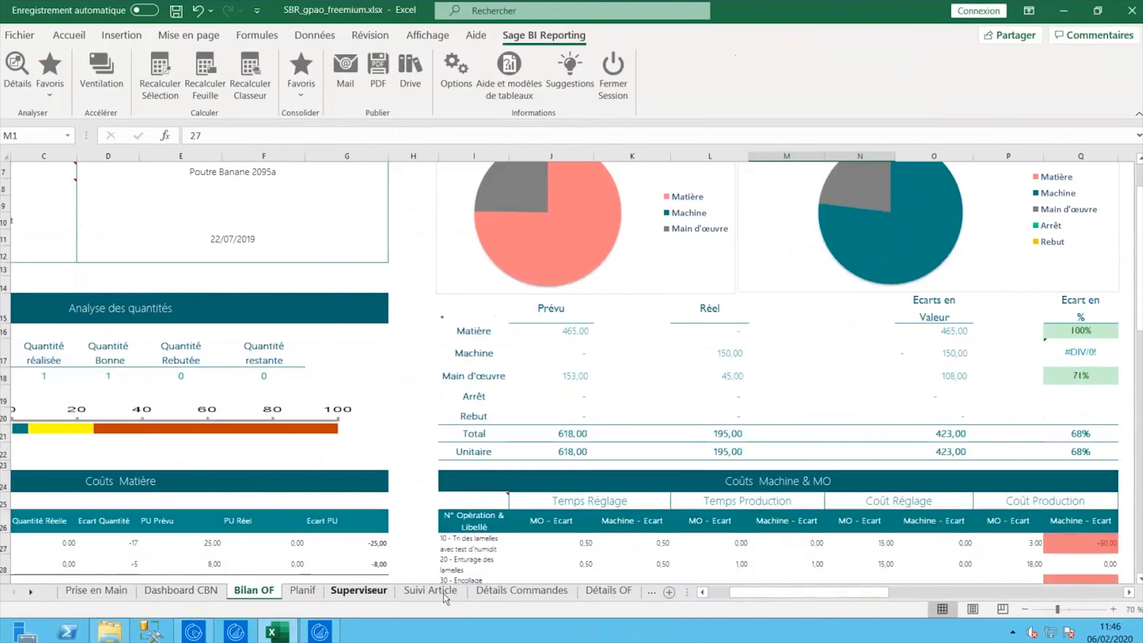
pyautogui.moveTo(744, 595); pyautogui.dragTo(696, 597)
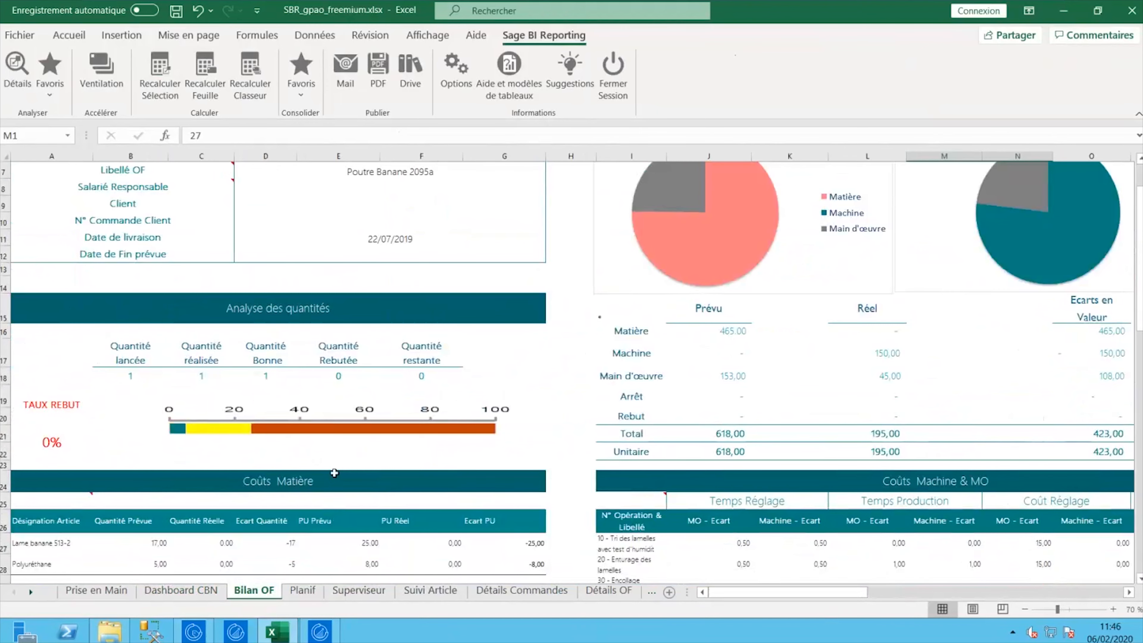
pyautogui.scroll(-2, 334, 473)
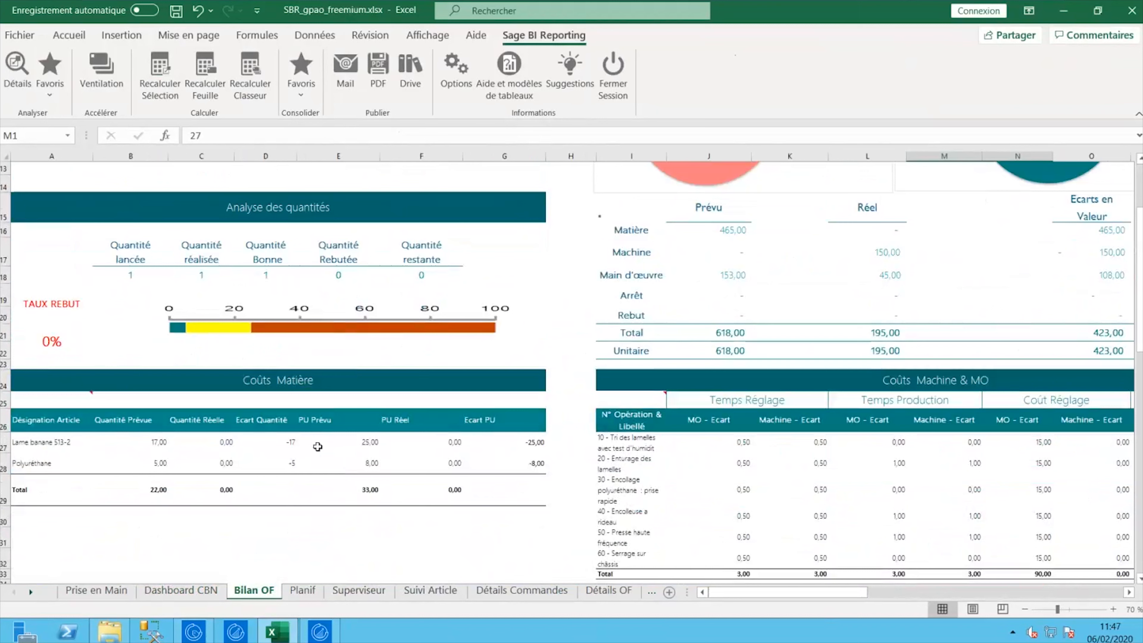
pyautogui.moveTo(721, 592); pyautogui.dragTo(686, 597)
pyautogui.scroll(4, 691, 528)
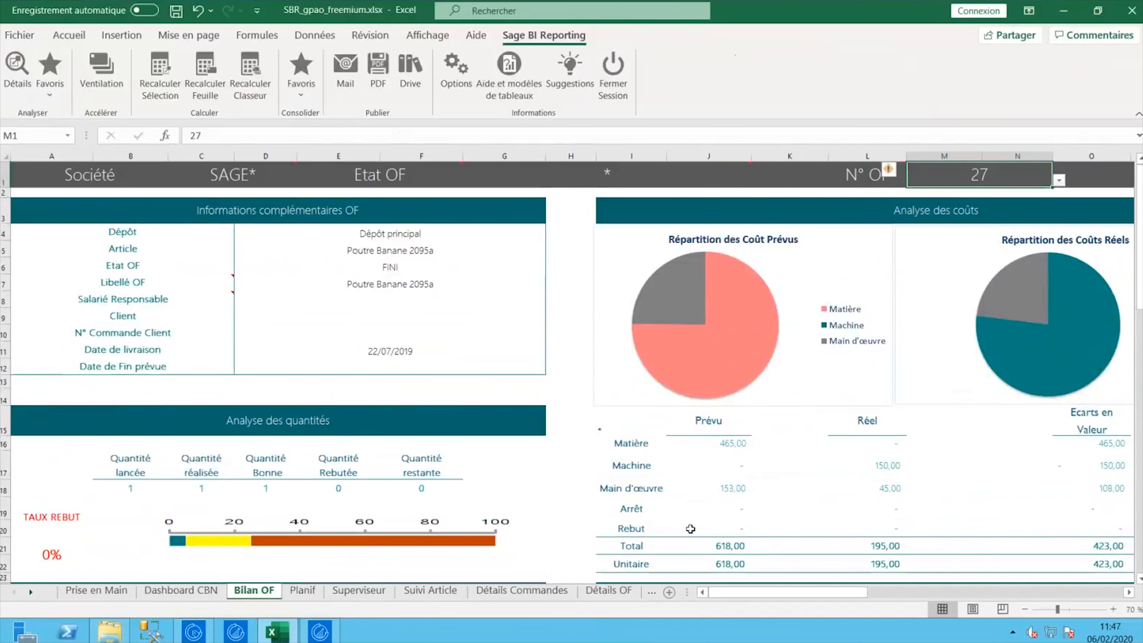
pyautogui.doubleClick(609, 174)
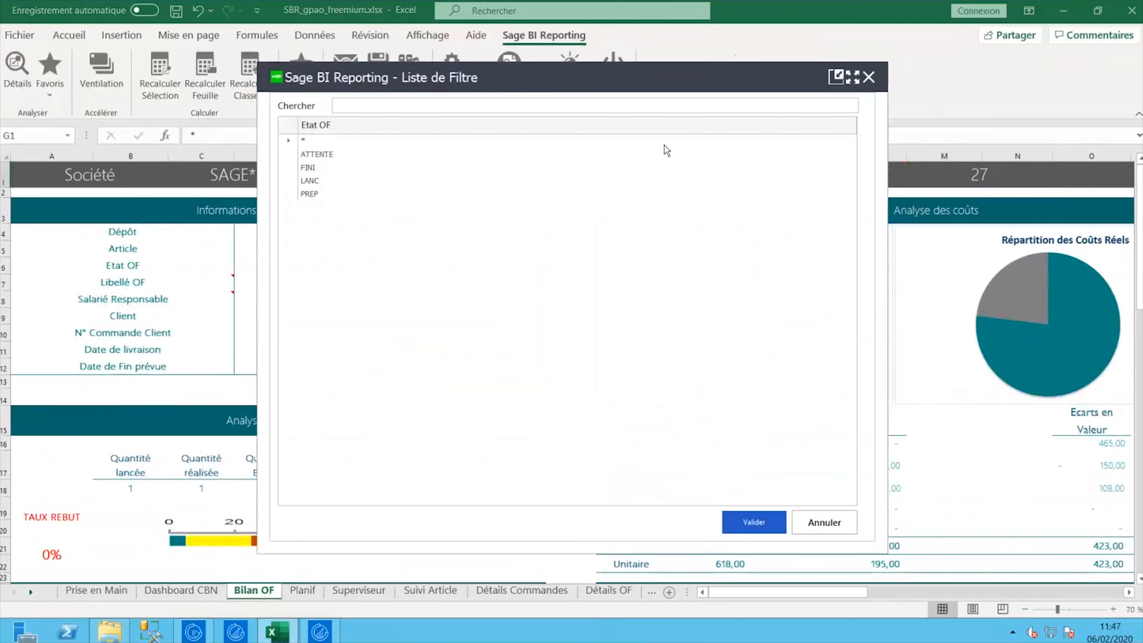
pyautogui.click(869, 79)
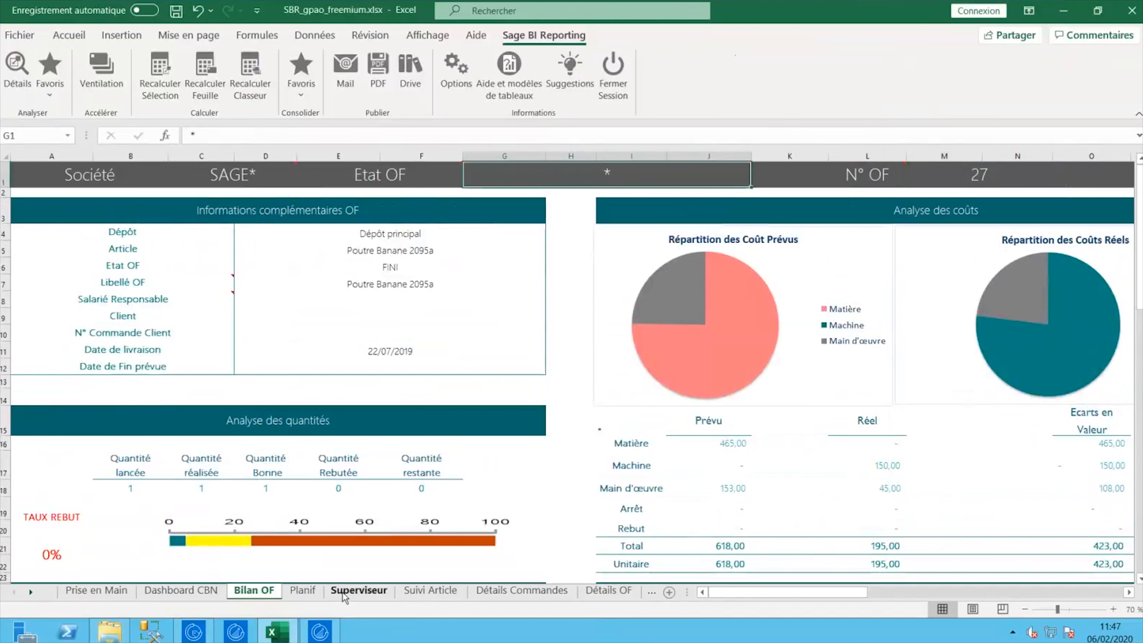
pyautogui.doubleClick(566, 179)
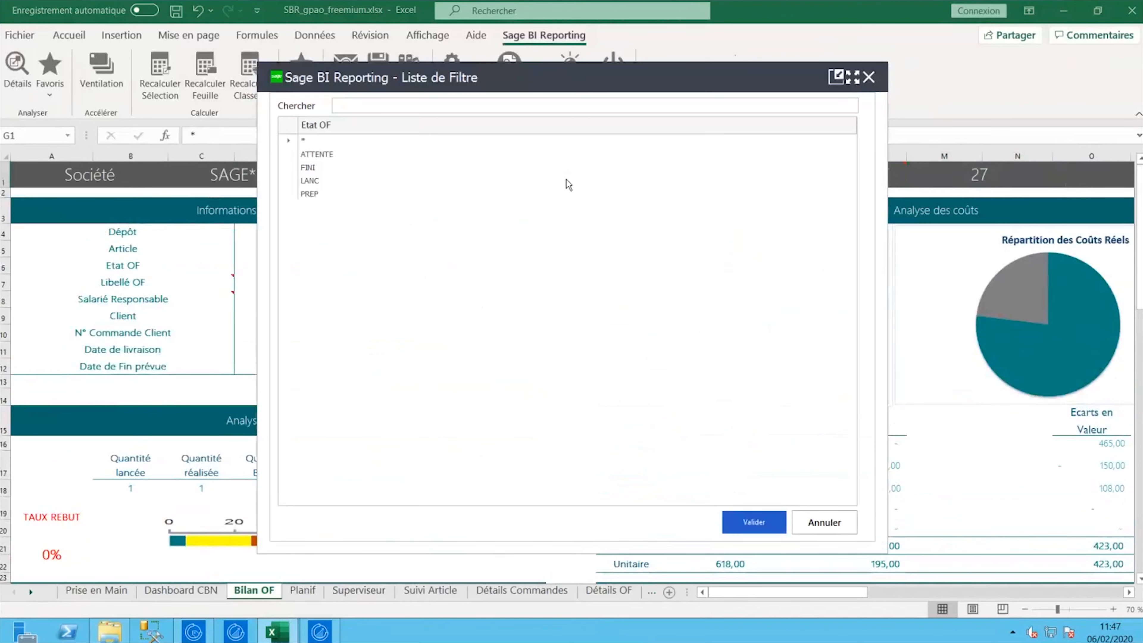
pyautogui.click(870, 78)
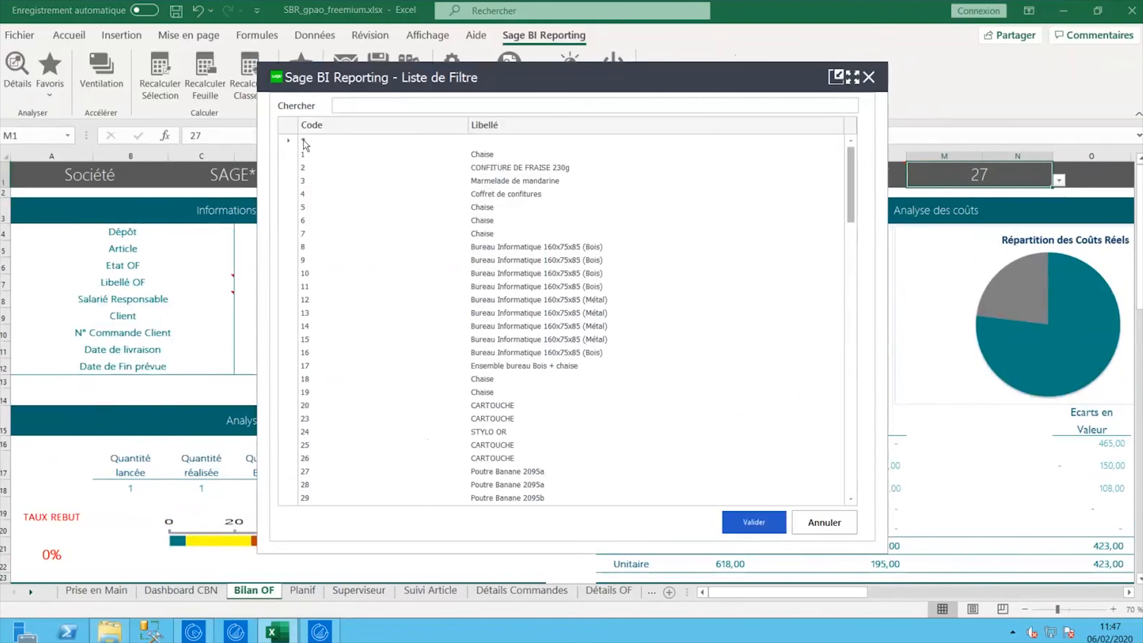
pyautogui.click(878, 78)
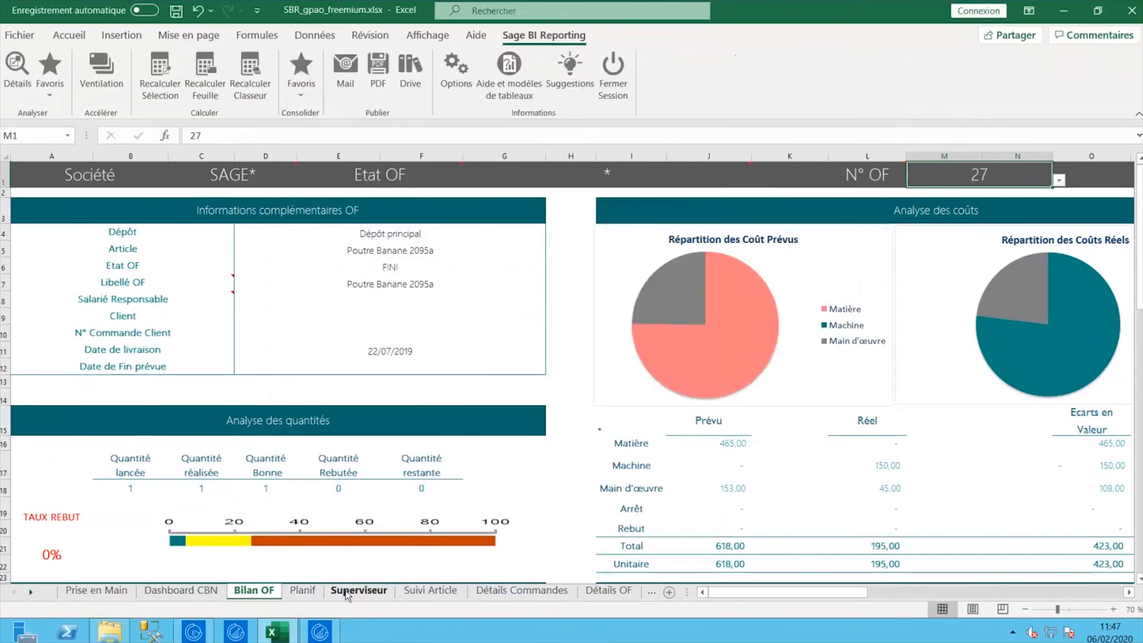
# - Scroll through the Planif sheet
pyautogui.click(302, 591)
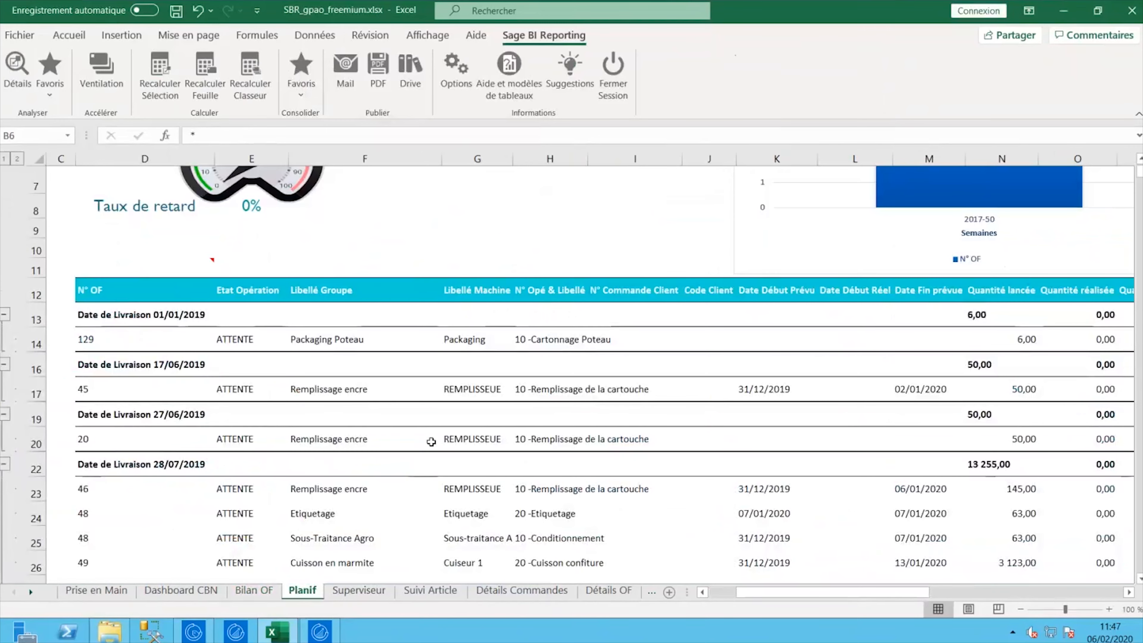
pyautogui.scroll(-1, 428, 444)
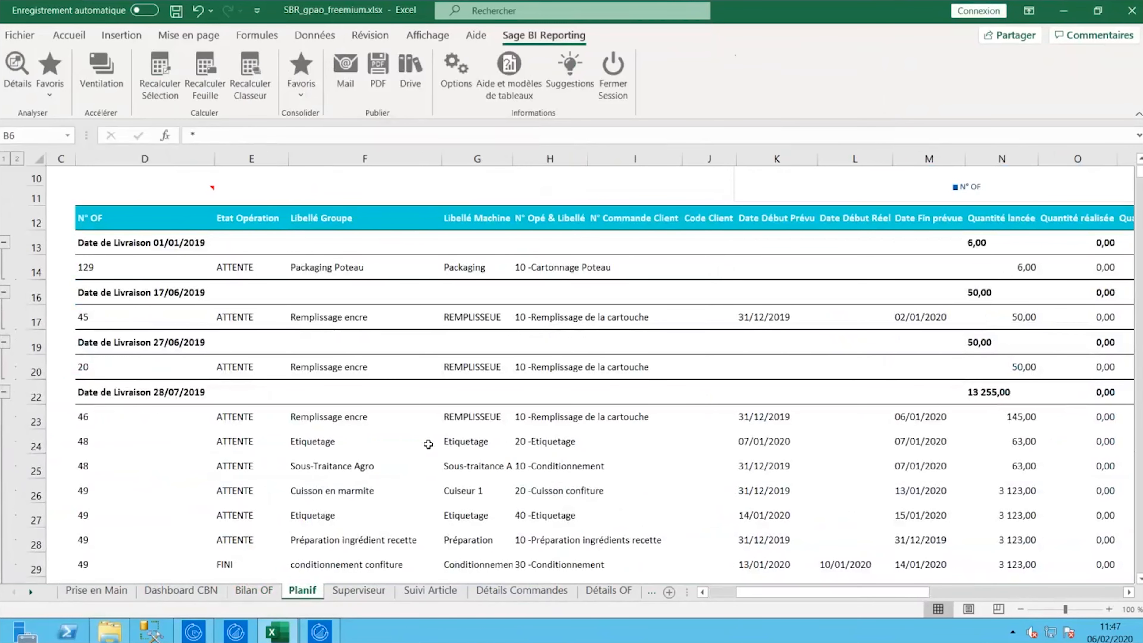
pyautogui.scroll(-1, 428, 444)
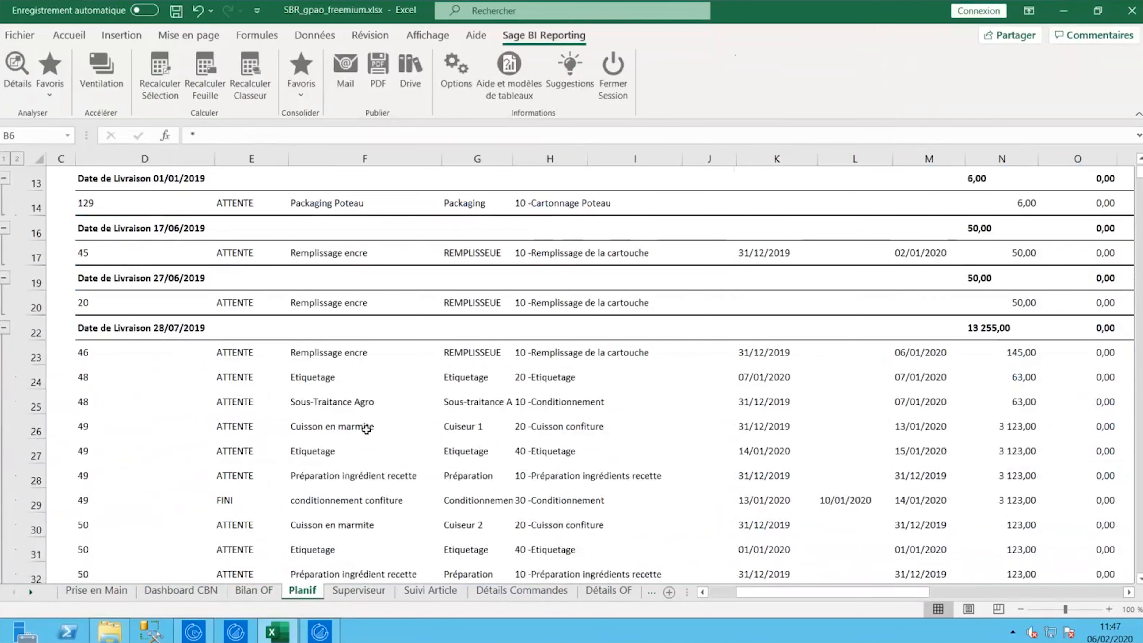
# - Browse the Superviseur sheet, then bring up Suivi Article for Poutre Banane 2095a
pyautogui.click(359, 590)
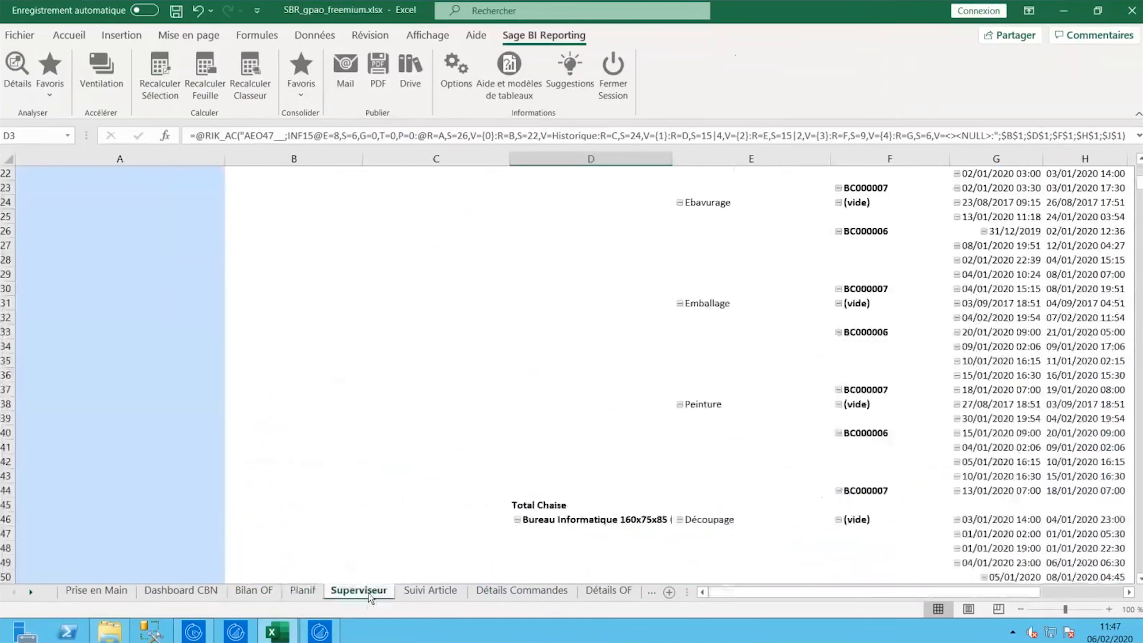
pyautogui.scroll(4, 629, 445)
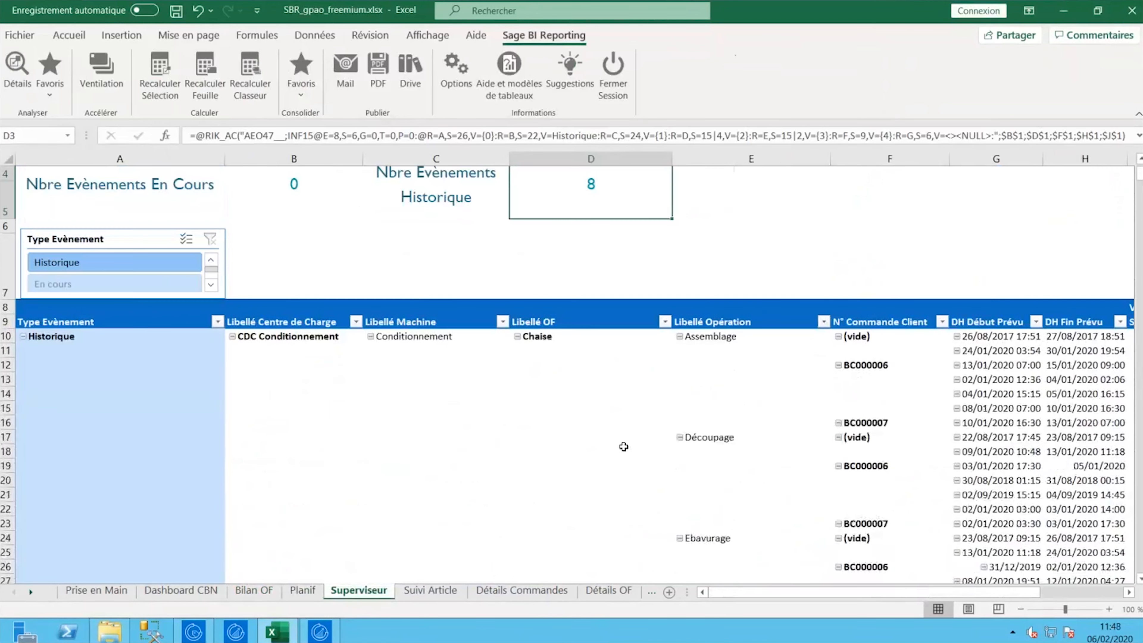
pyautogui.moveTo(725, 594); pyautogui.dragTo(765, 595)
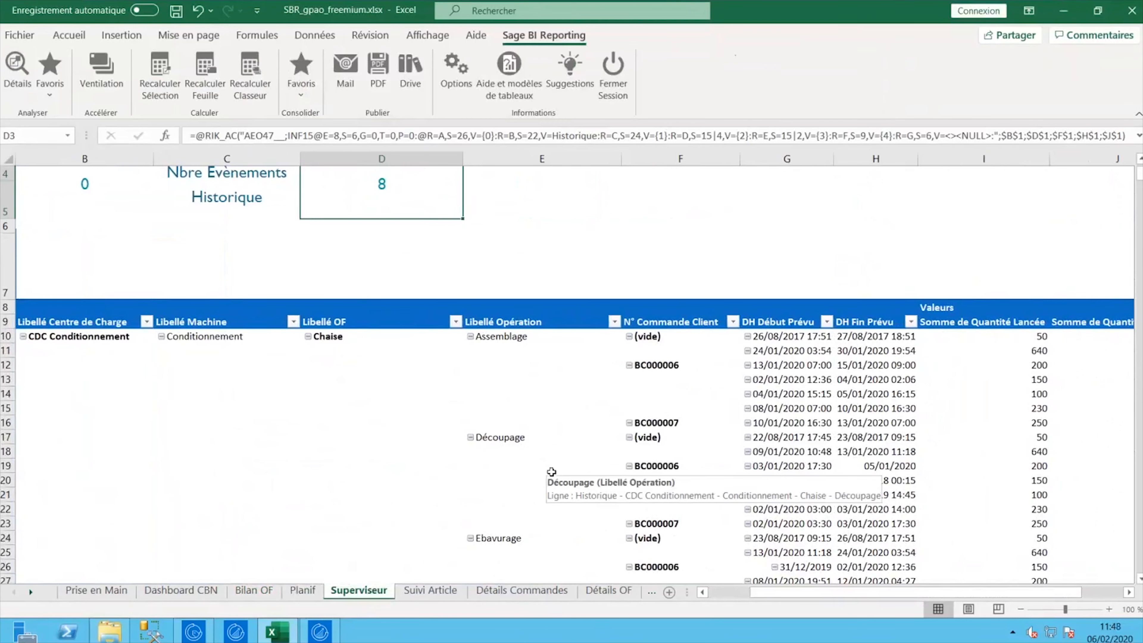
pyautogui.scroll(-4, 1141, 182)
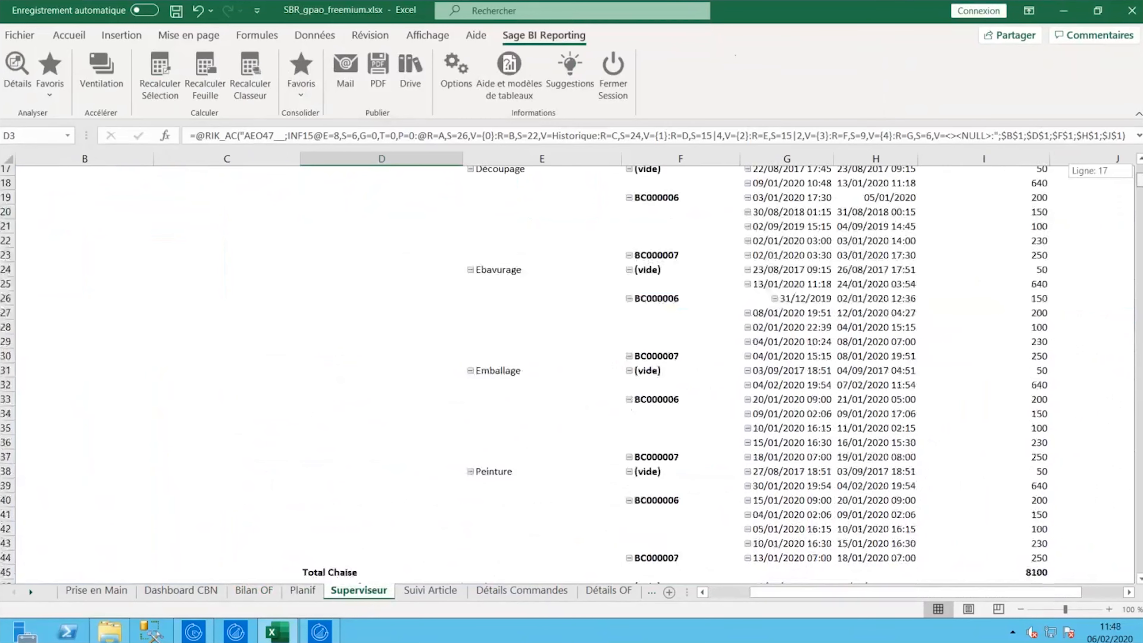
pyautogui.scroll(-1, 532, 550)
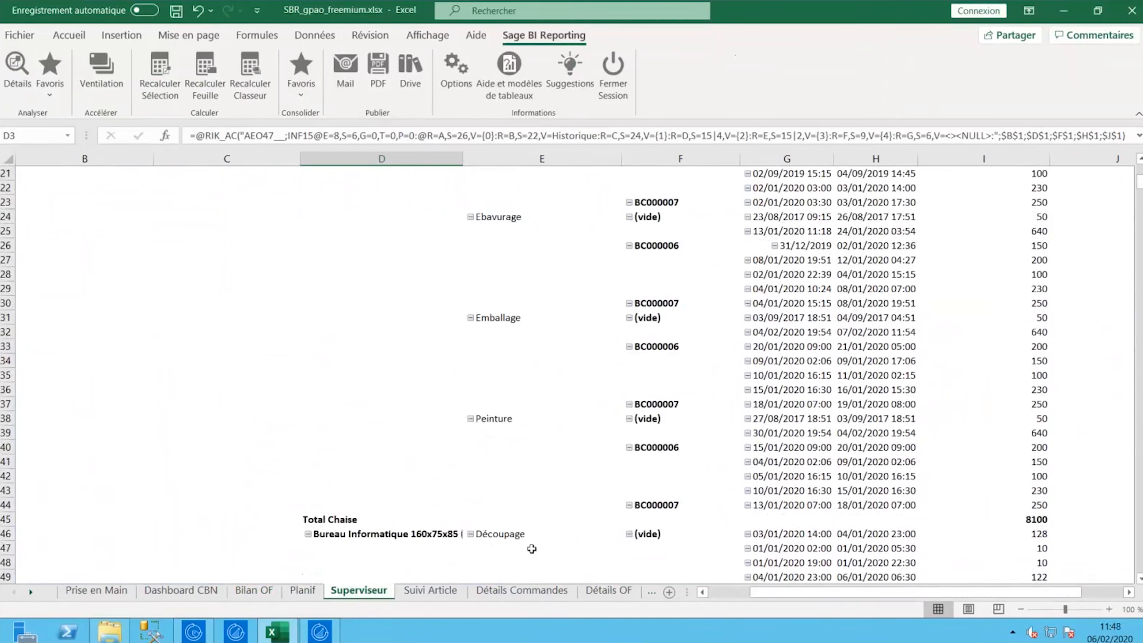
pyautogui.click(431, 590)
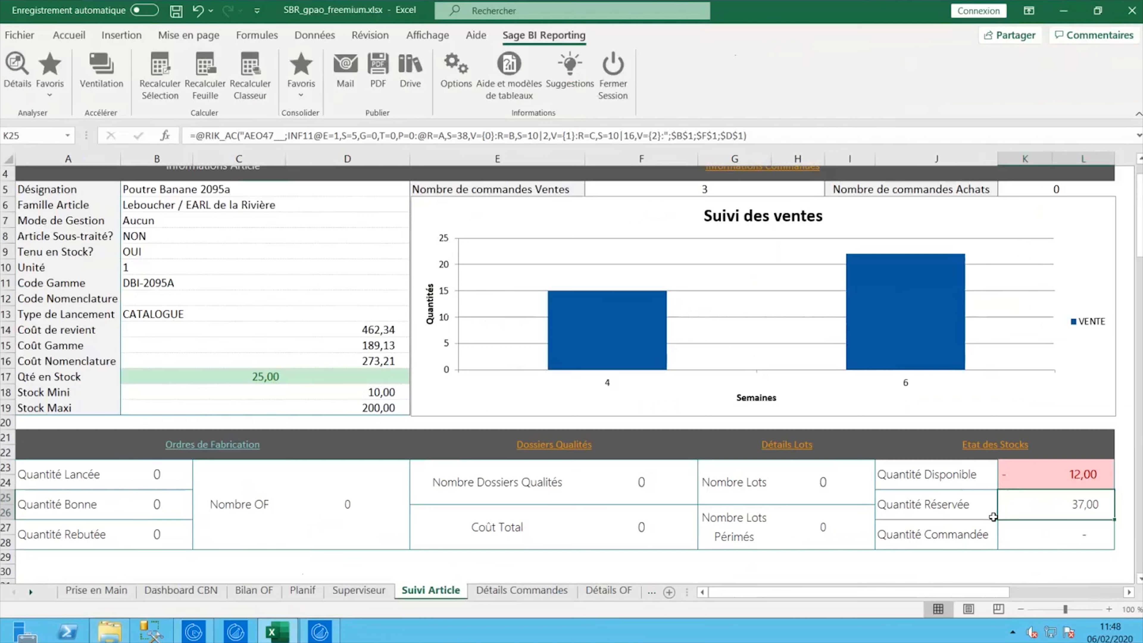
# - Show Détails Commandes for DBI-2095A: three sales order lines totalling 37,00
pyautogui.click(529, 591)
pyautogui.scroll(4, 554, 528)
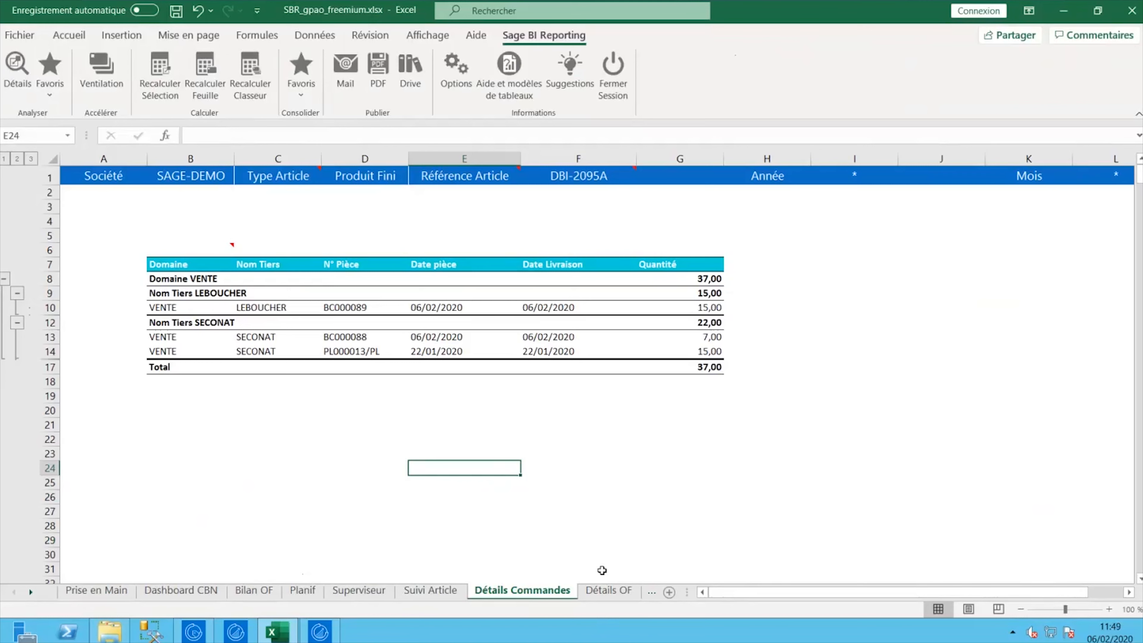
# - View the Détails OF sheet, then advance the slide show to 'Les bénéfices de la solution'
pyautogui.click(608, 590)
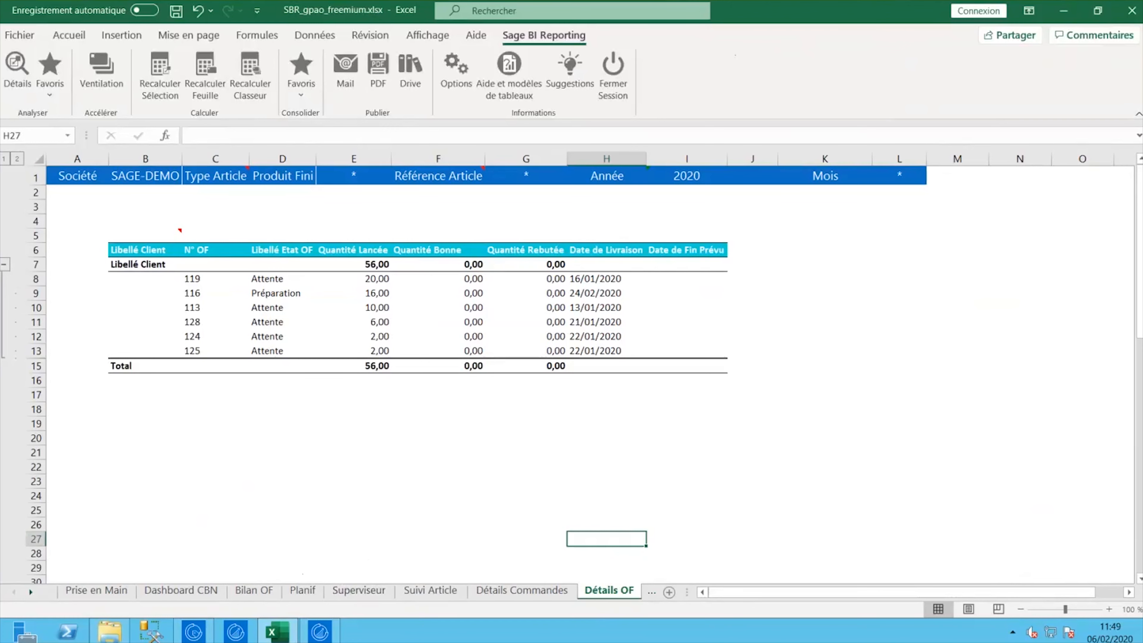
pyautogui.hotkey('alt', 'Tab')
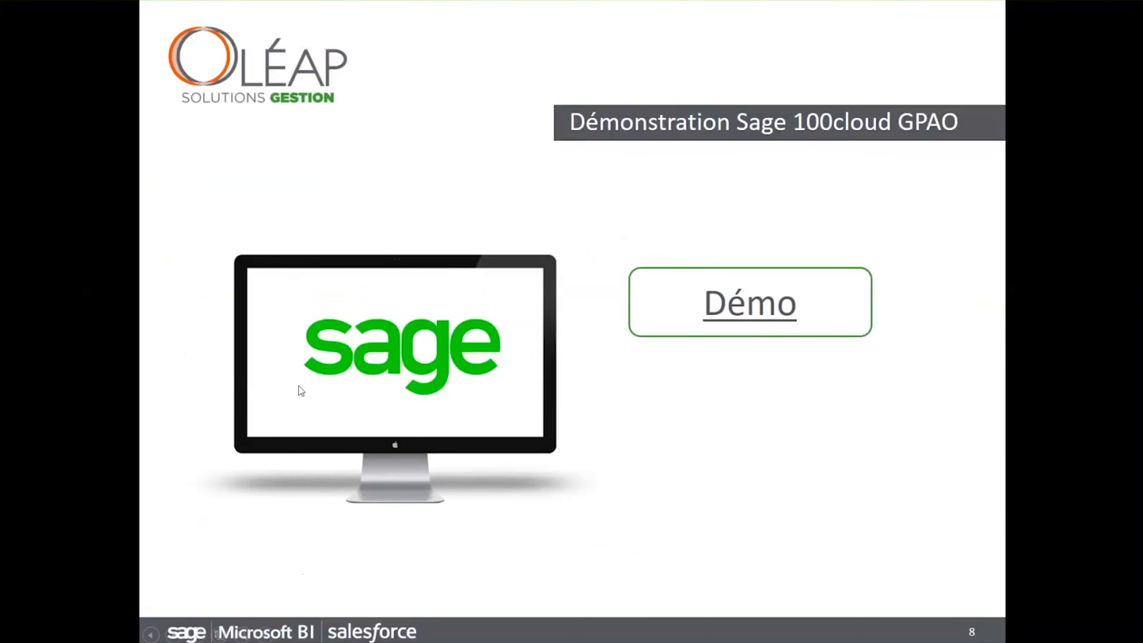
pyautogui.click(300, 403)
pyautogui.click(306, 421)
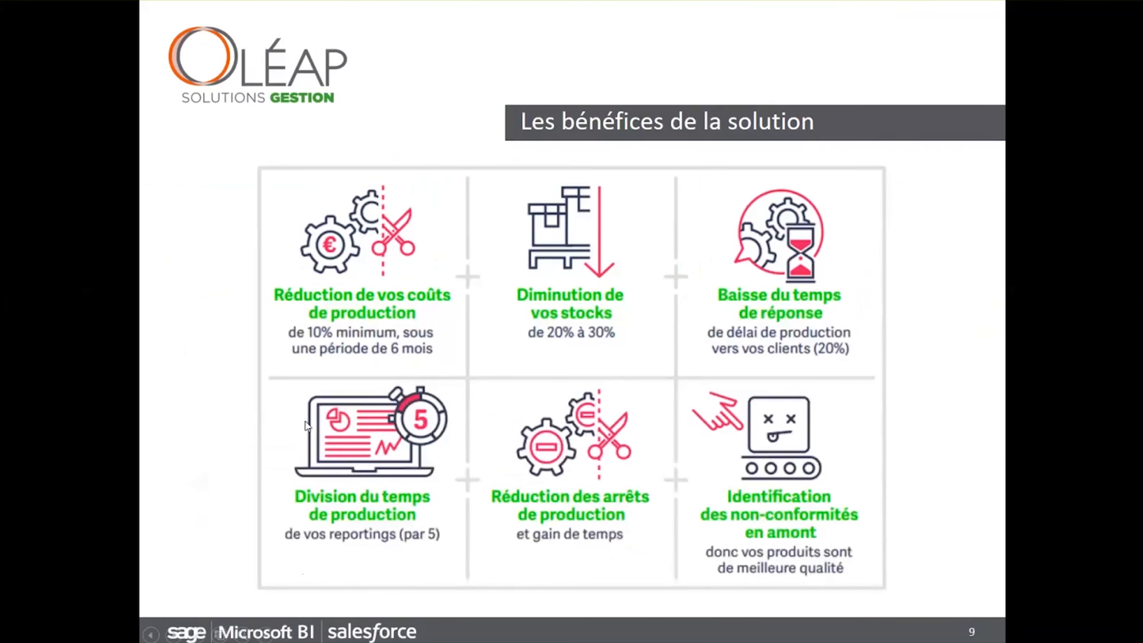